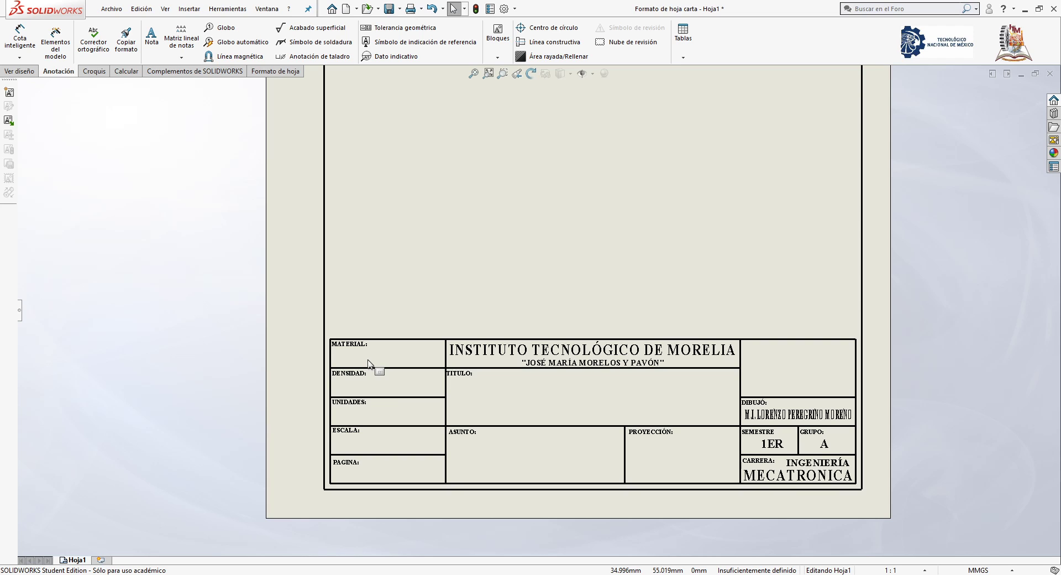
Show the drawing's feature tree and examine the letter-size sheet's border and title block fields, from material to page.
click(20, 313)
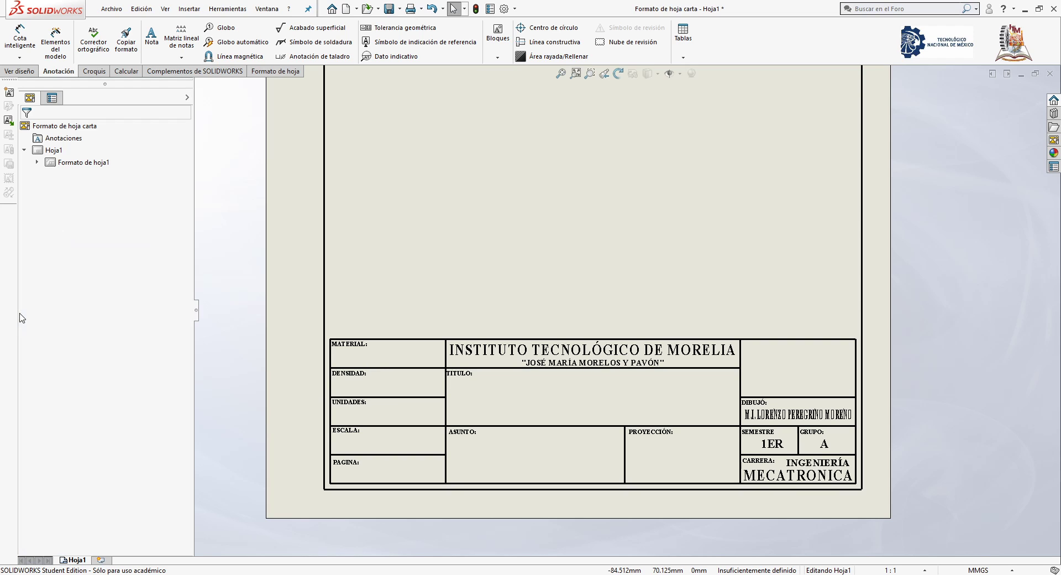
scroll(502, 273, up, 5)
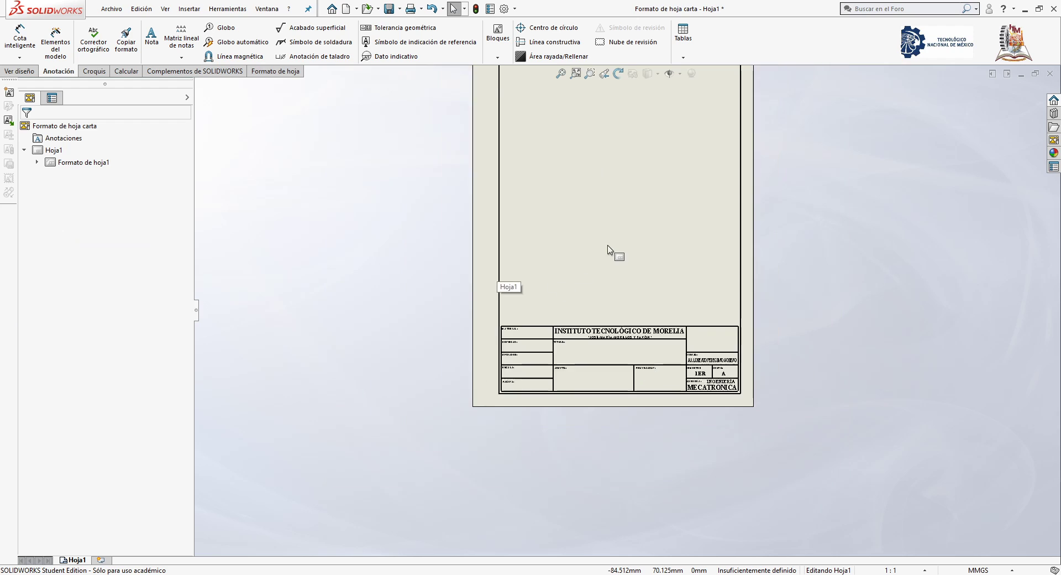
scroll(621, 285, down, 3)
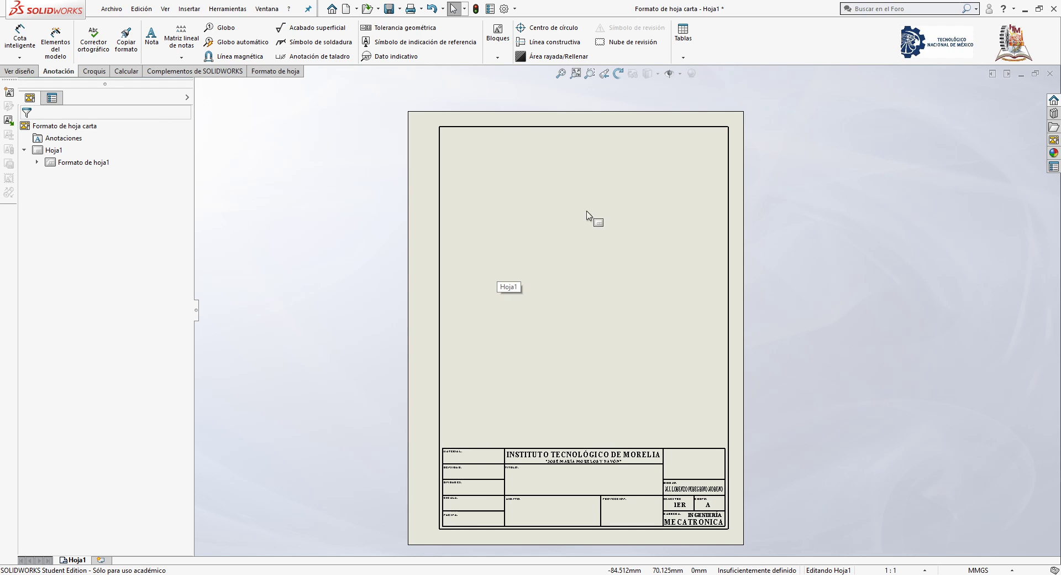
scroll(457, 454, down, 5)
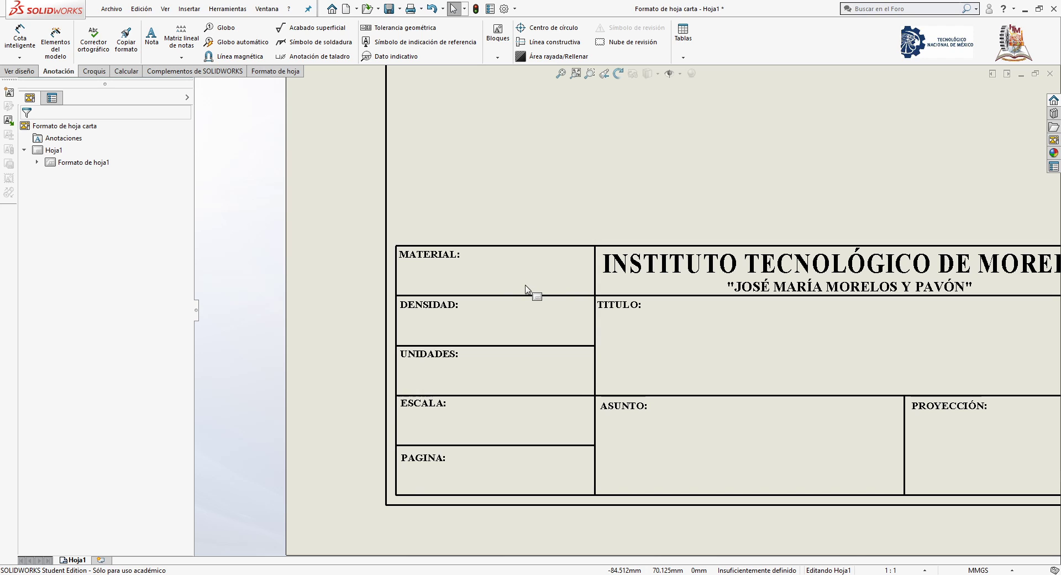
scroll(713, 325, up, 5)
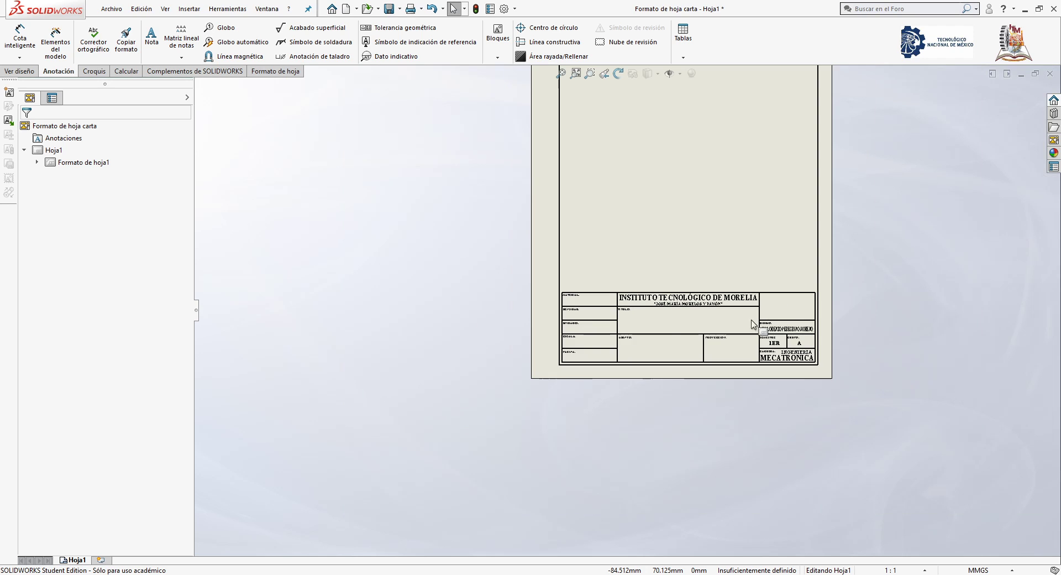
scroll(522, 348, down, 4)
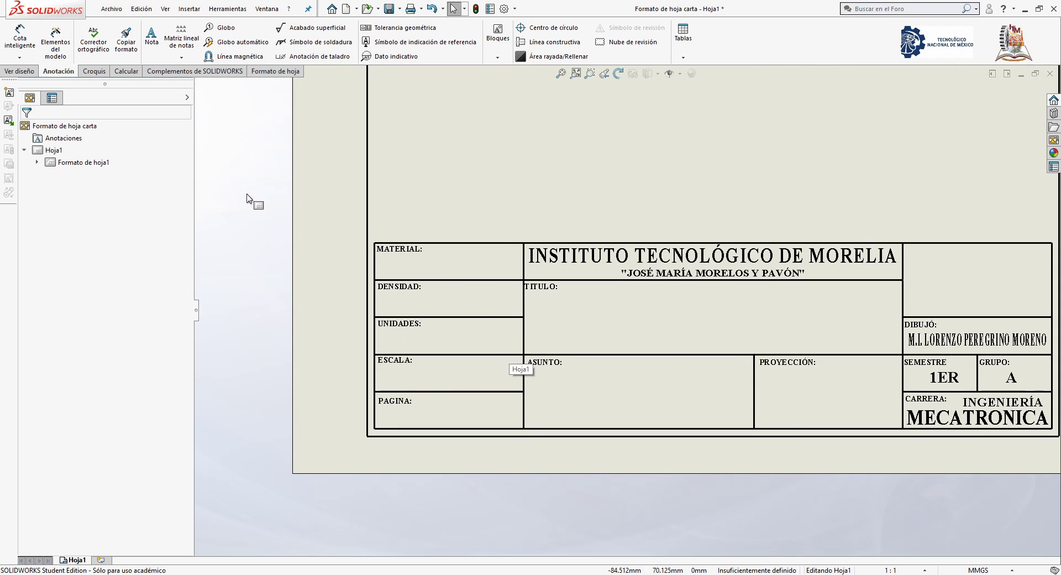
right_click(71, 161)
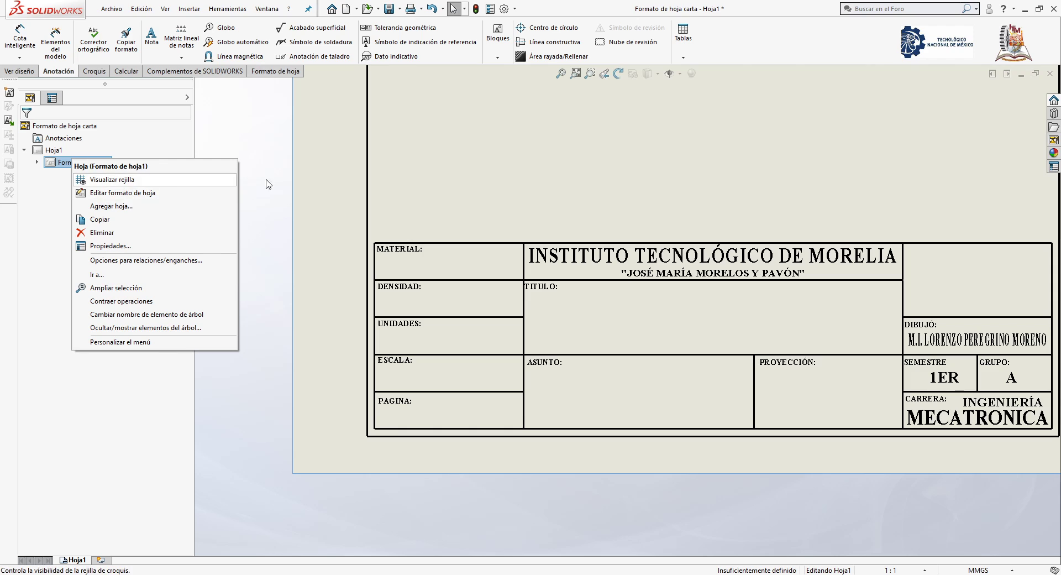
click(560, 321)
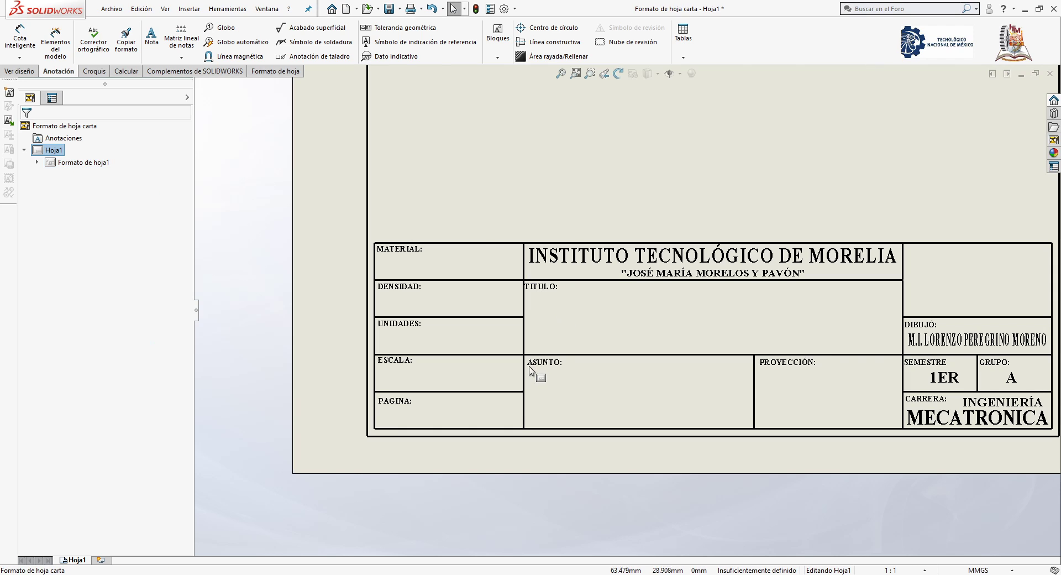
scroll(638, 337, up, 5)
scroll(646, 325, down, 8)
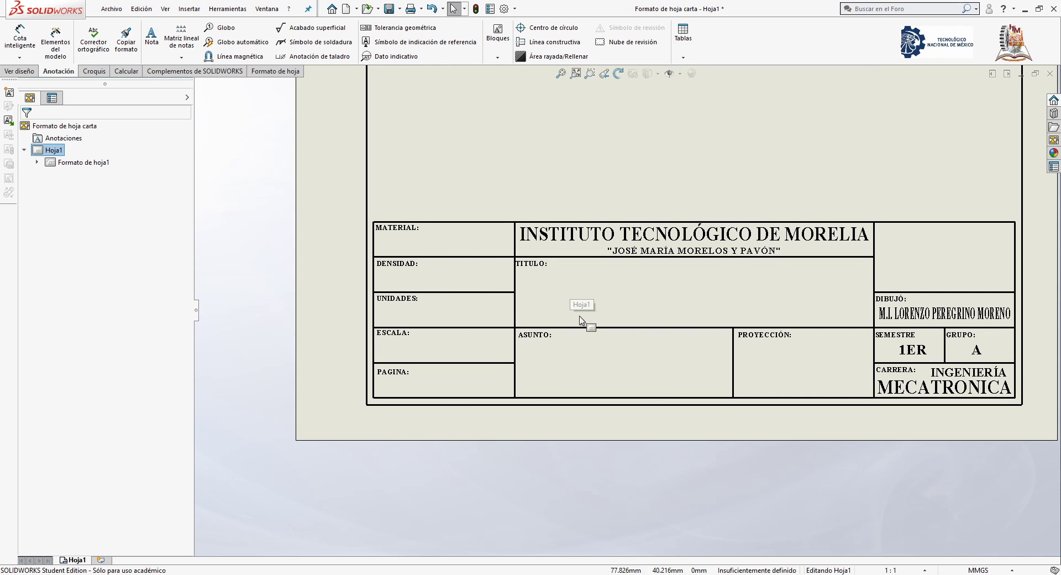
scroll(582, 313, up, 2)
scroll(677, 225, up, 5)
scroll(675, 201, down, 4)
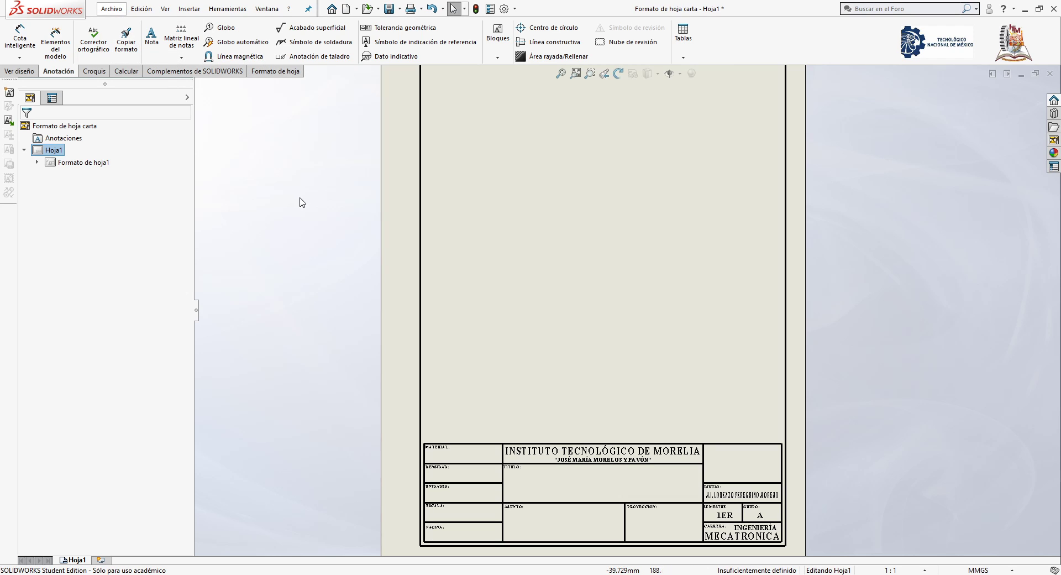
scroll(634, 293, up, 2)
scroll(681, 270, down, 3)
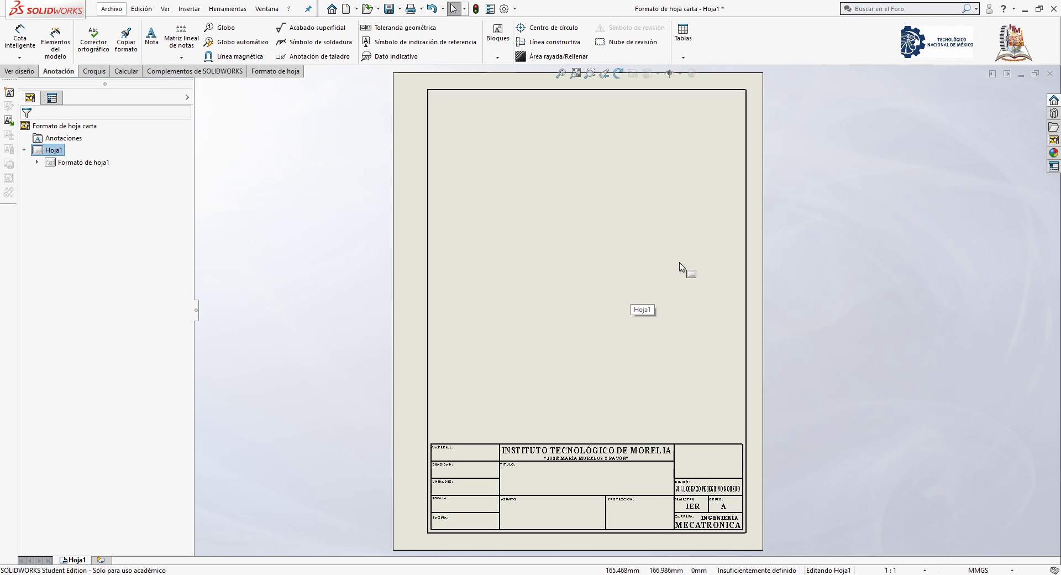
Insert a front model view of the part PARTE2-1 in the upper area of the sheet, without any projected views.
click(19, 72)
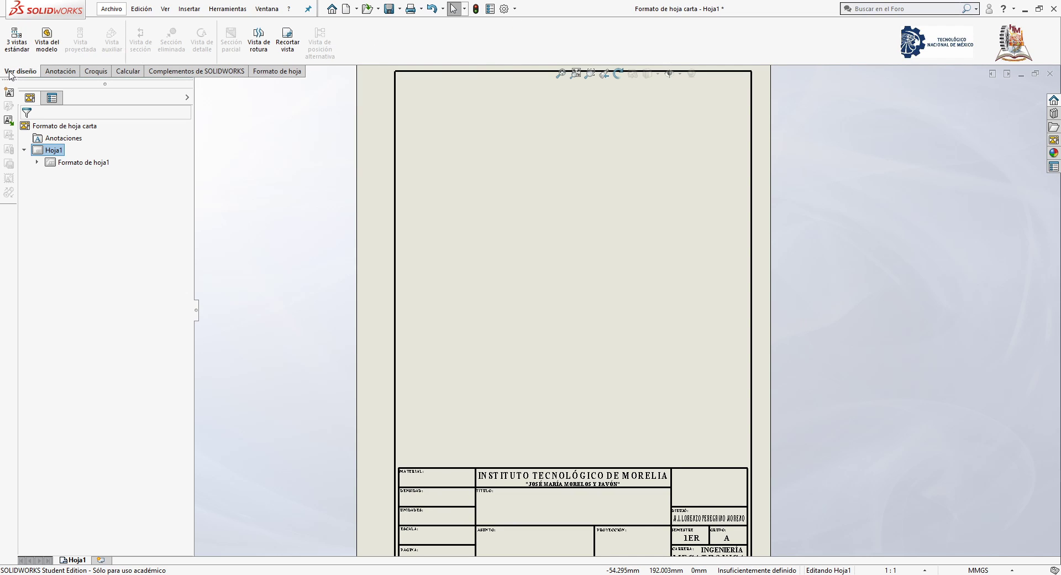
click(49, 52)
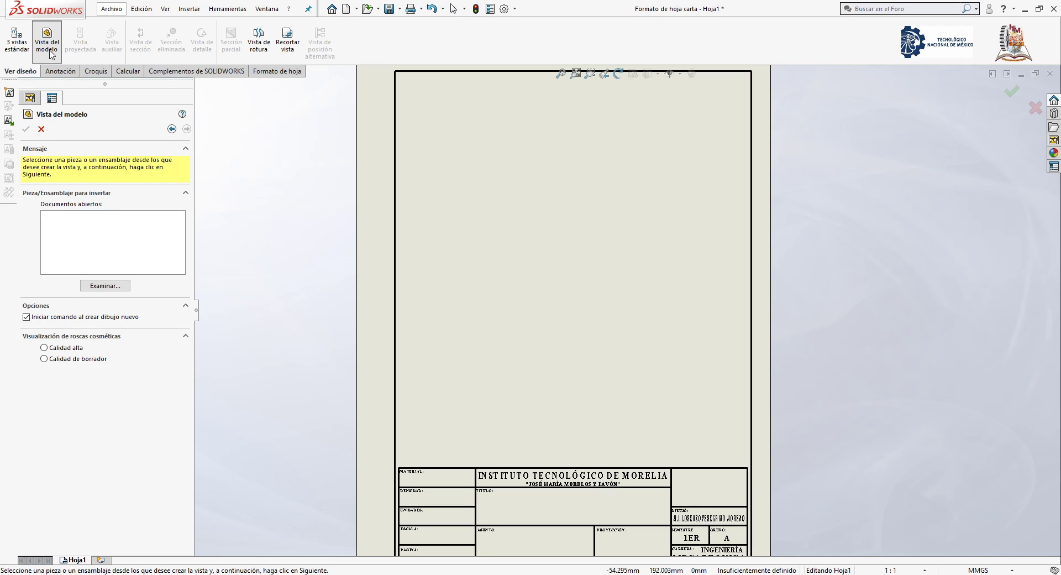
click(95, 286)
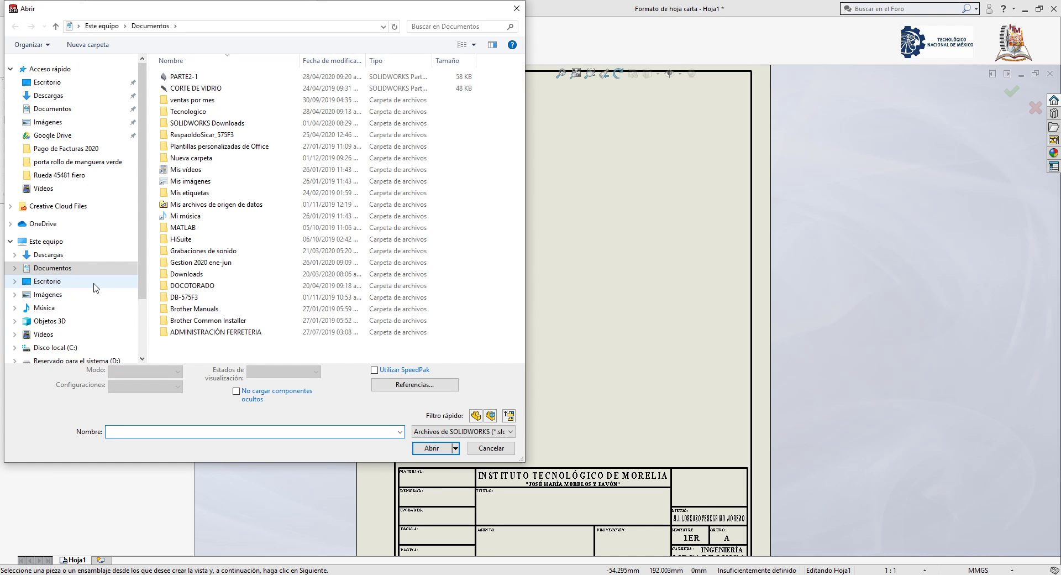
click(188, 76)
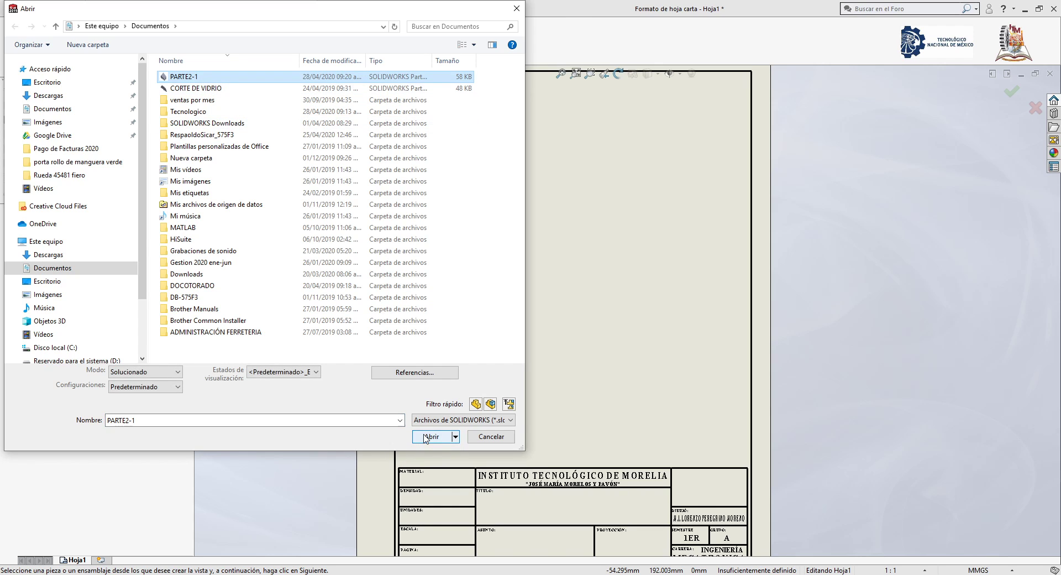
click(427, 436)
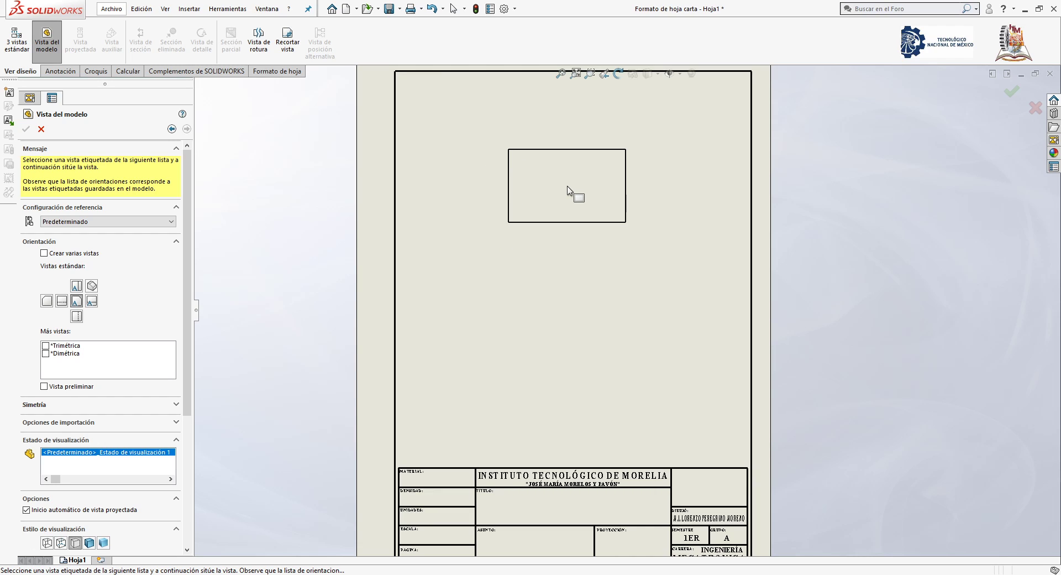
click(568, 190)
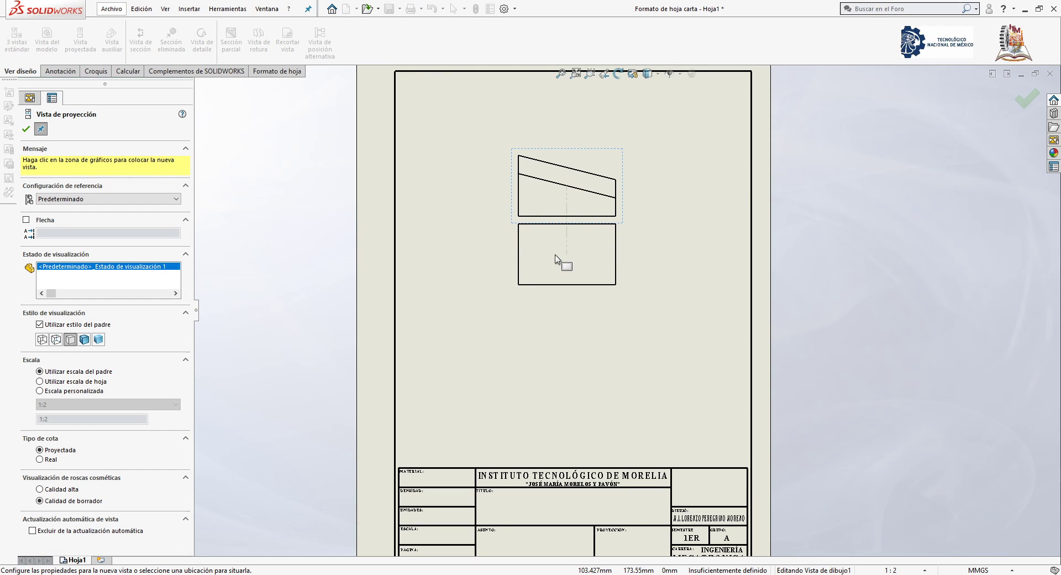
key(Escape)
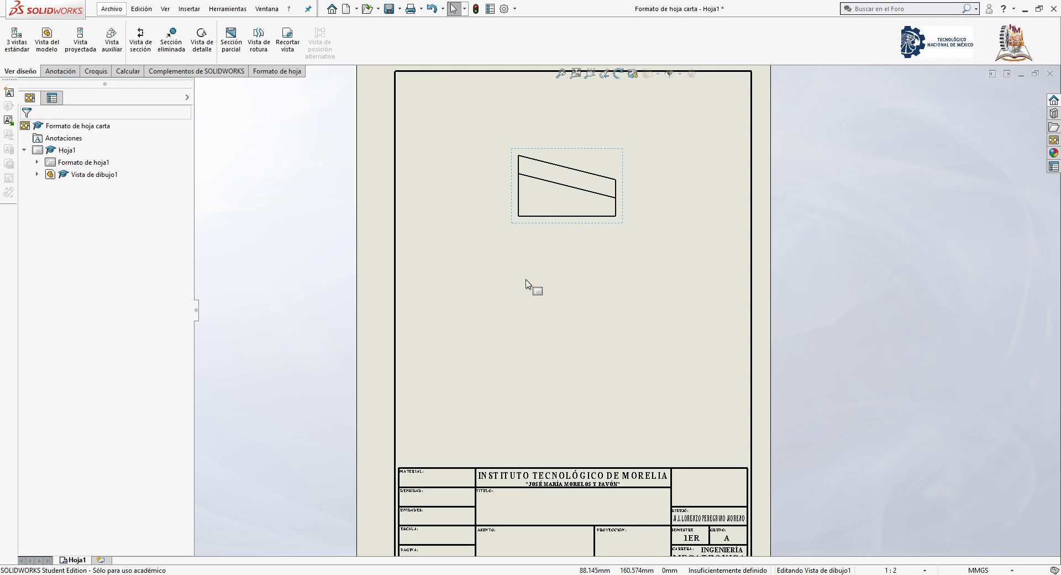
Open the part PARTE2-1 from its drawing view.
click(560, 167)
right_click(559, 163)
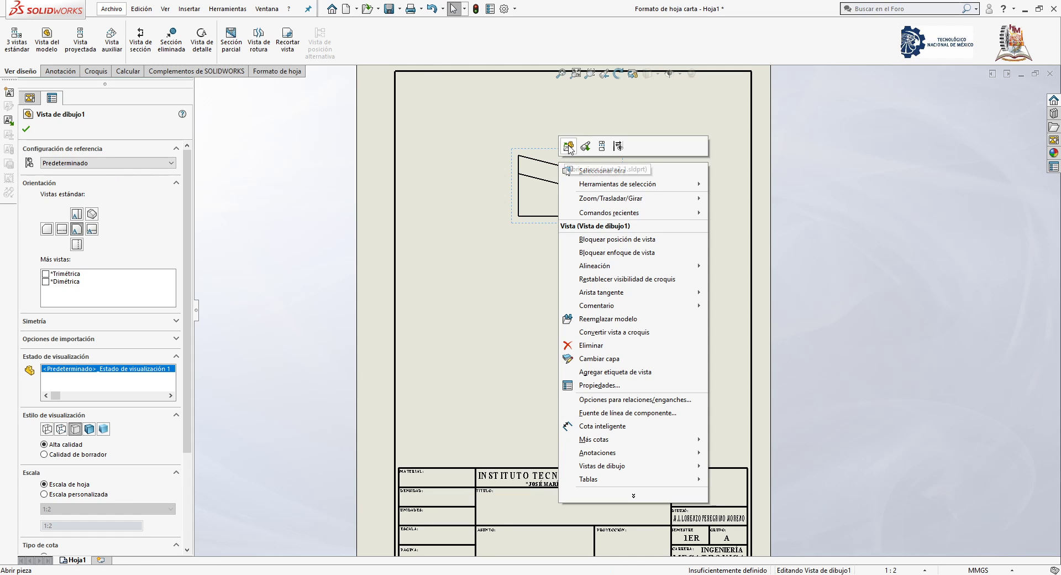
key(Escape)
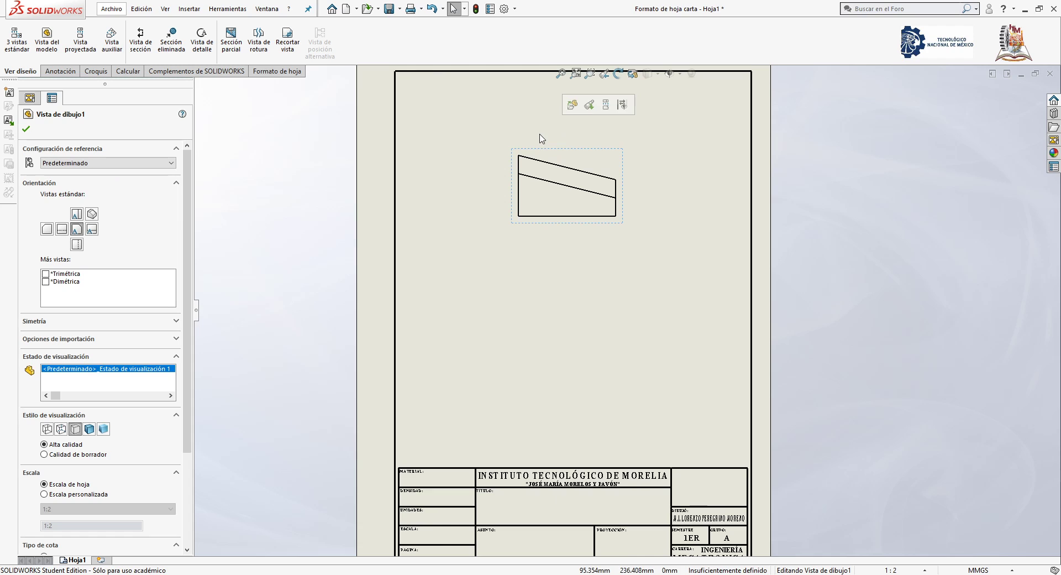
right_click(556, 155)
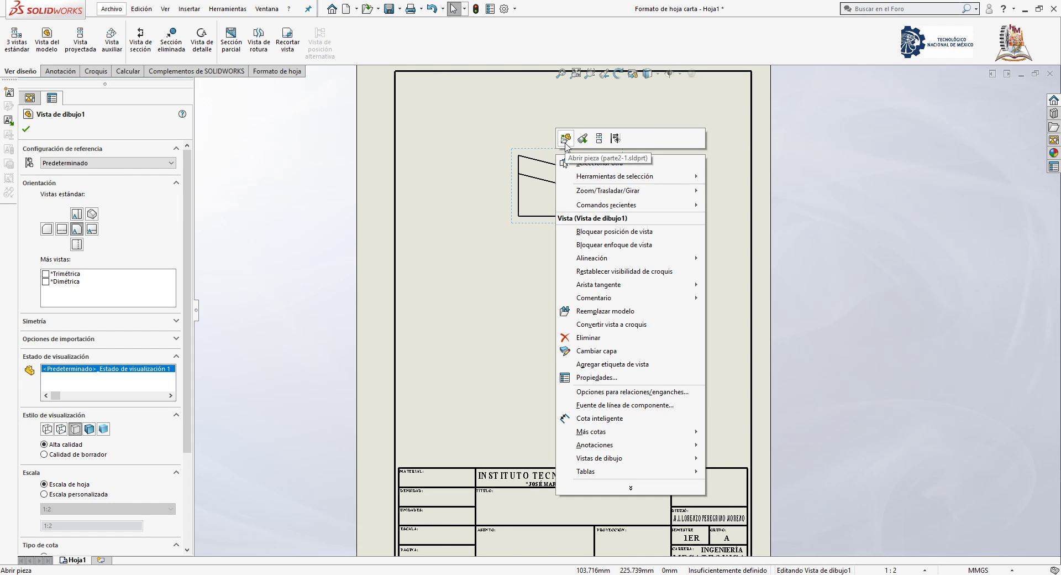
click(566, 140)
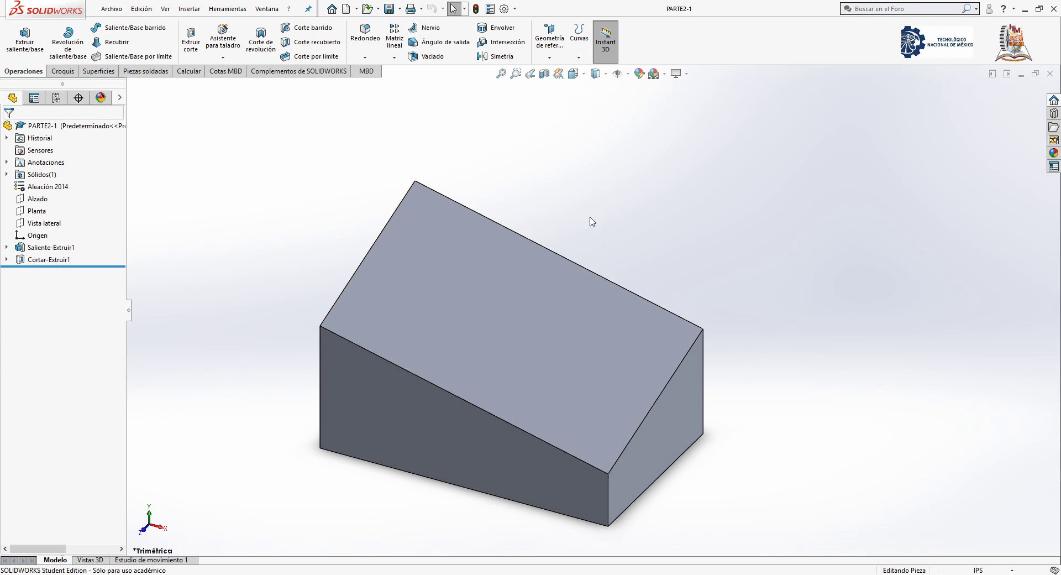
Review the part's custom file properties without changing them, and close the part to return to the drawing.
click(105, 11)
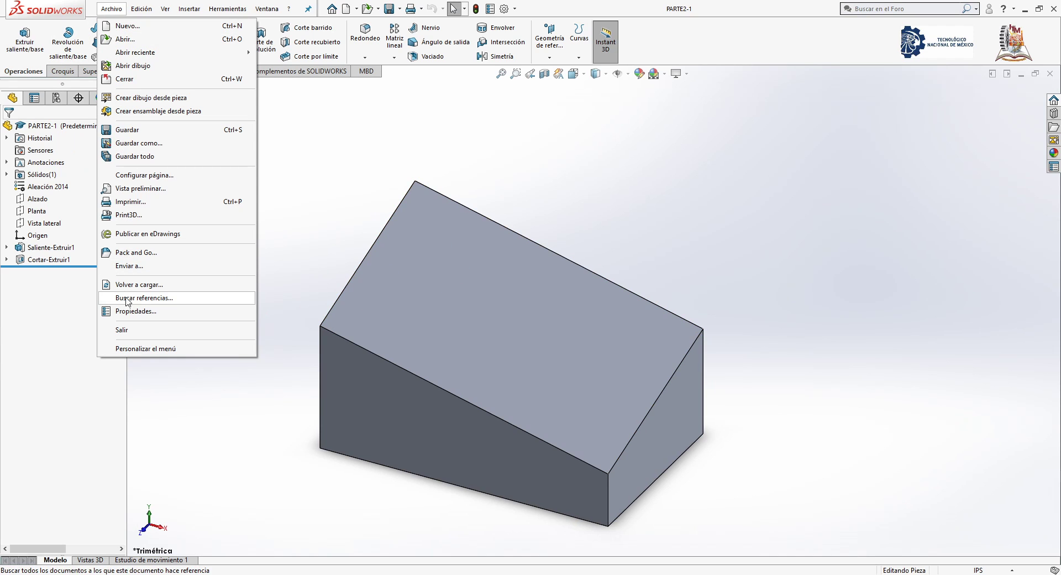
click(166, 311)
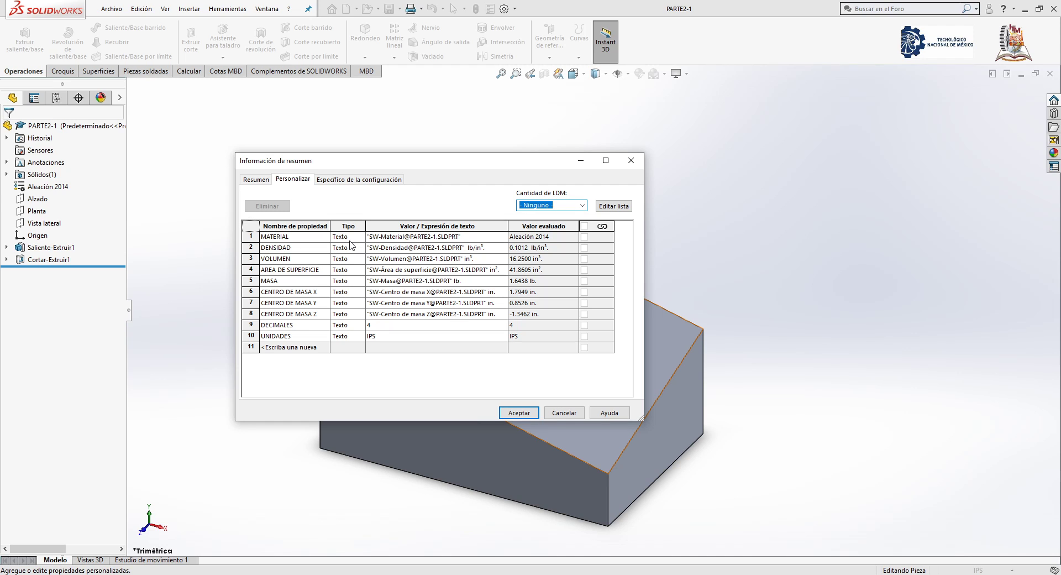
click(564, 414)
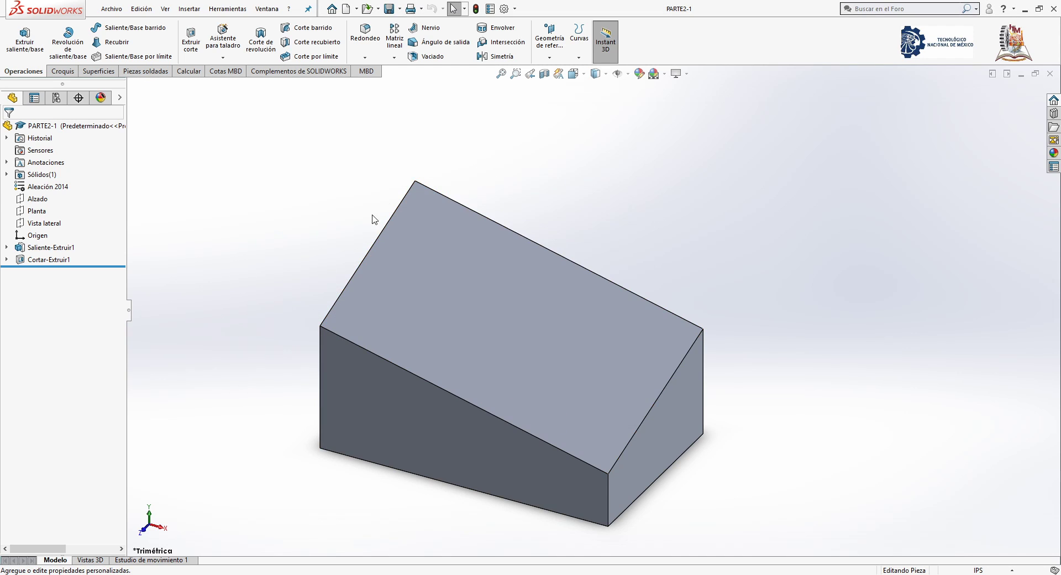
click(1041, 74)
click(1005, 87)
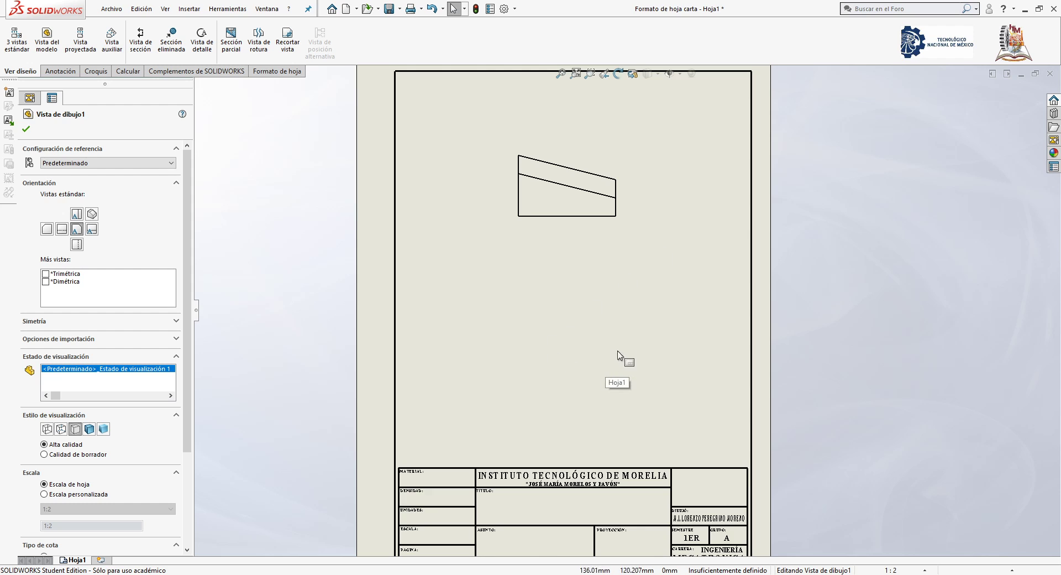
Close the drawing view's properties and examine the empty title block fields such as material, density, units and scale.
scroll(468, 427, down, 4)
key(f)
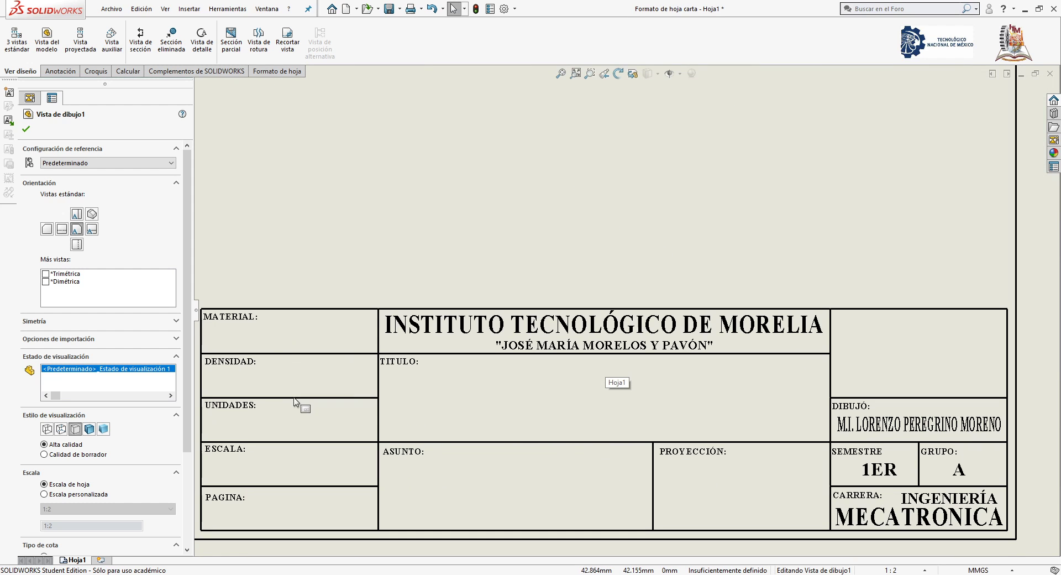
scroll(315, 244, up, 5)
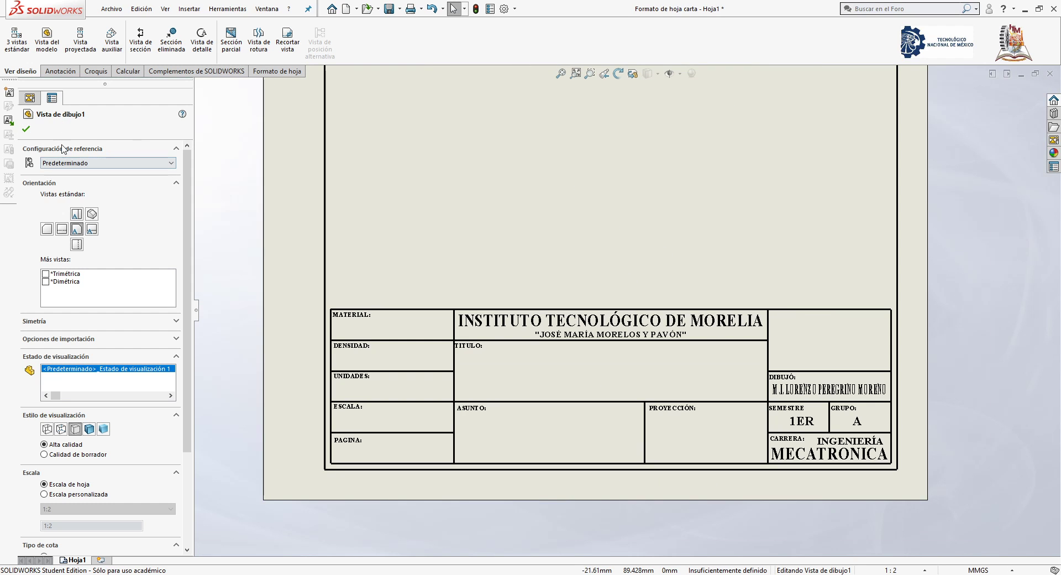
scroll(699, 145, up, 1)
middle_drag(699, 145, 688, 199)
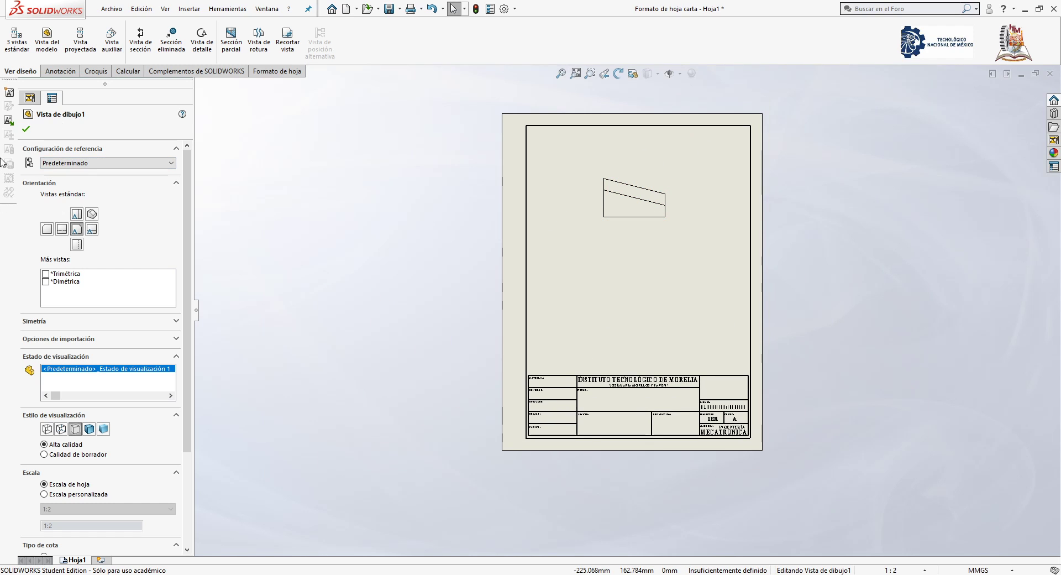
click(26, 130)
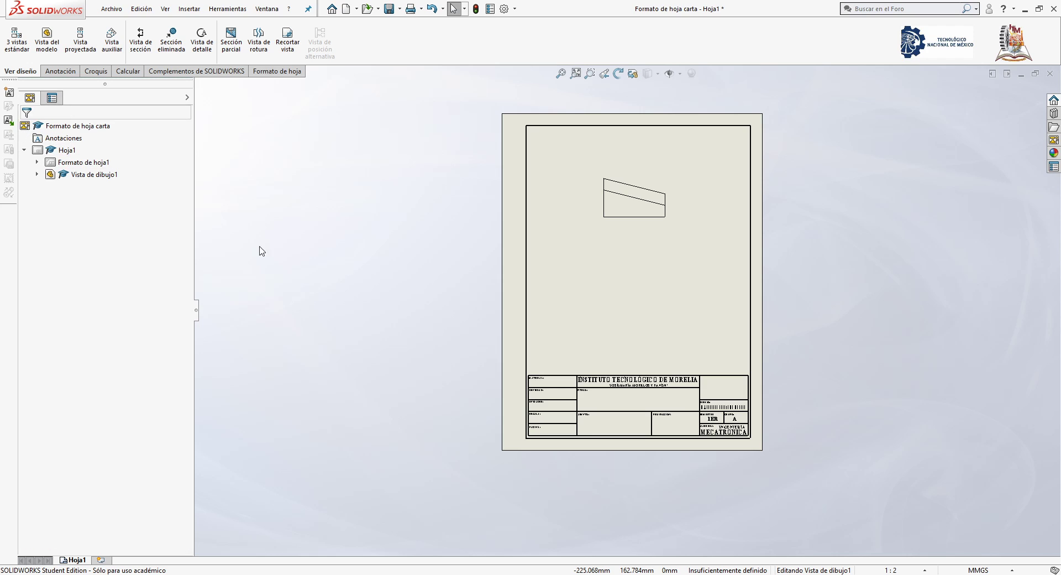
scroll(706, 262, down, 2)
scroll(633, 506, down, 1)
scroll(526, 399, down, 2)
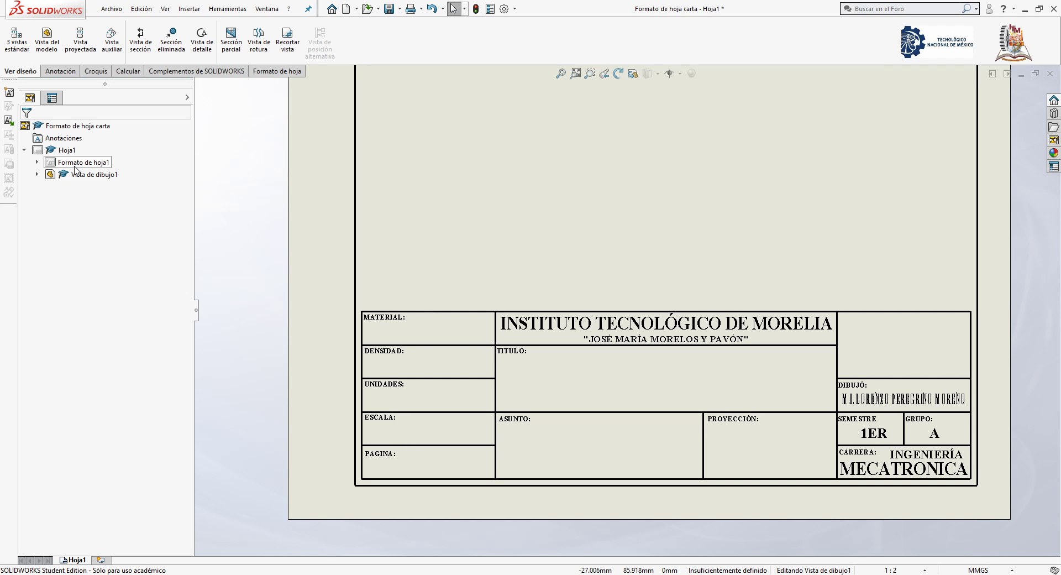
Move the front view slightly to the right and lower on the sheet, and deselect it.
scroll(560, 268, up, 3)
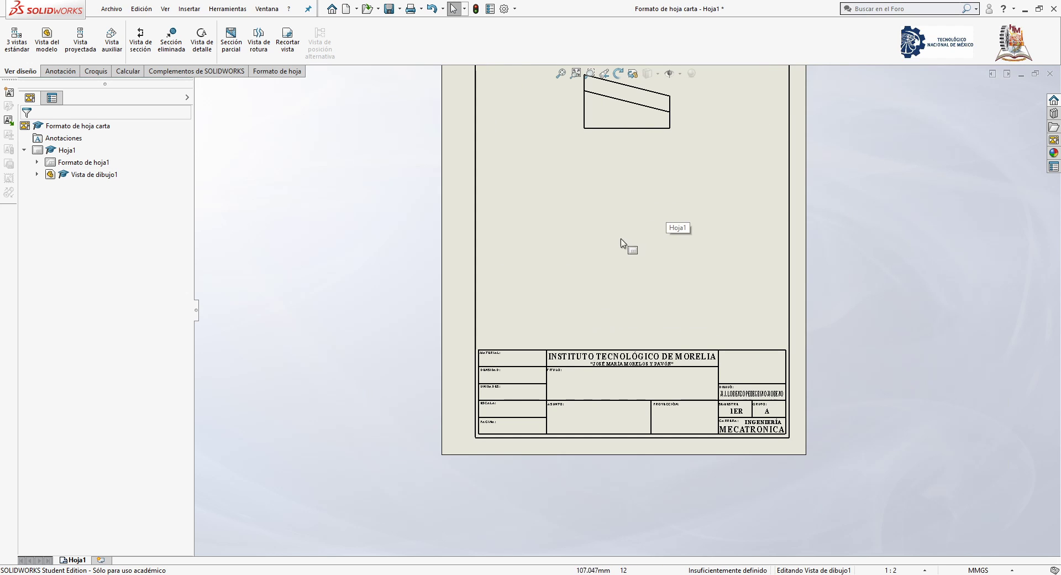
scroll(773, 243, down, 1)
scroll(680, 142, down, 1)
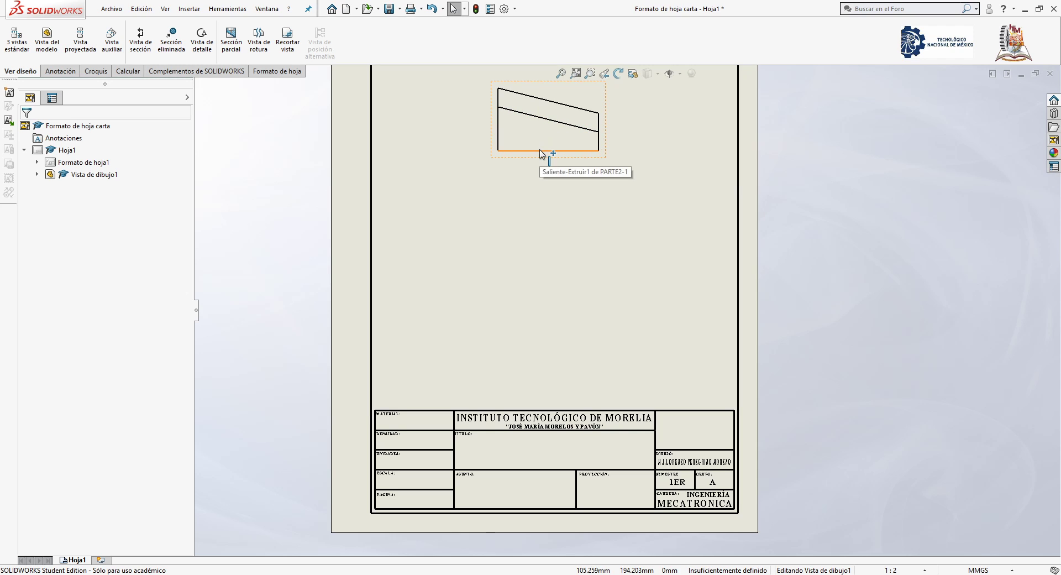
mouse_move(542, 164)
mouse_down()
mouse_move(556, 318)
mouse_move(576, 191)
mouse_move(550, 193)
mouse_up()
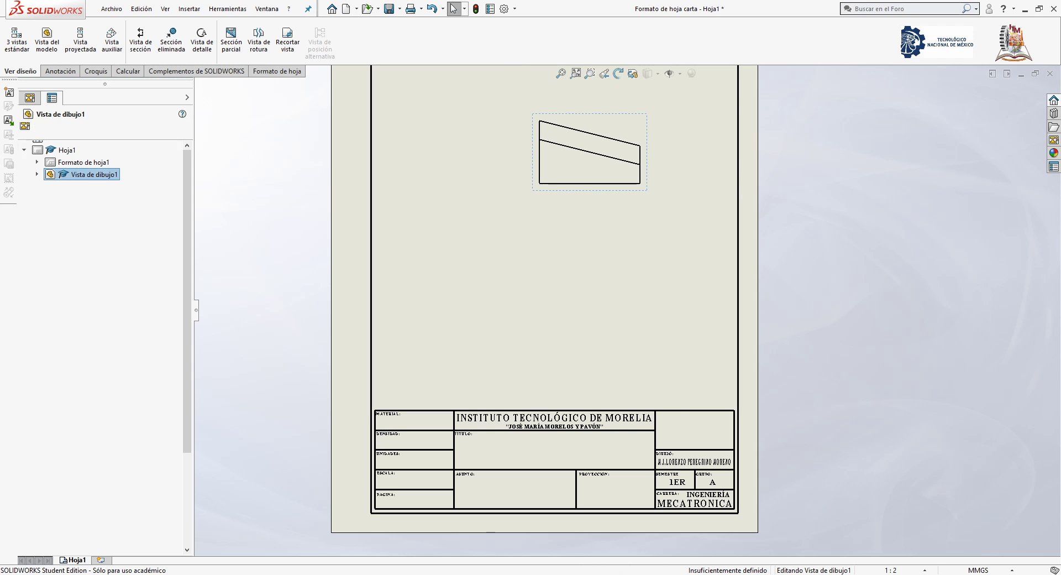
click(536, 310)
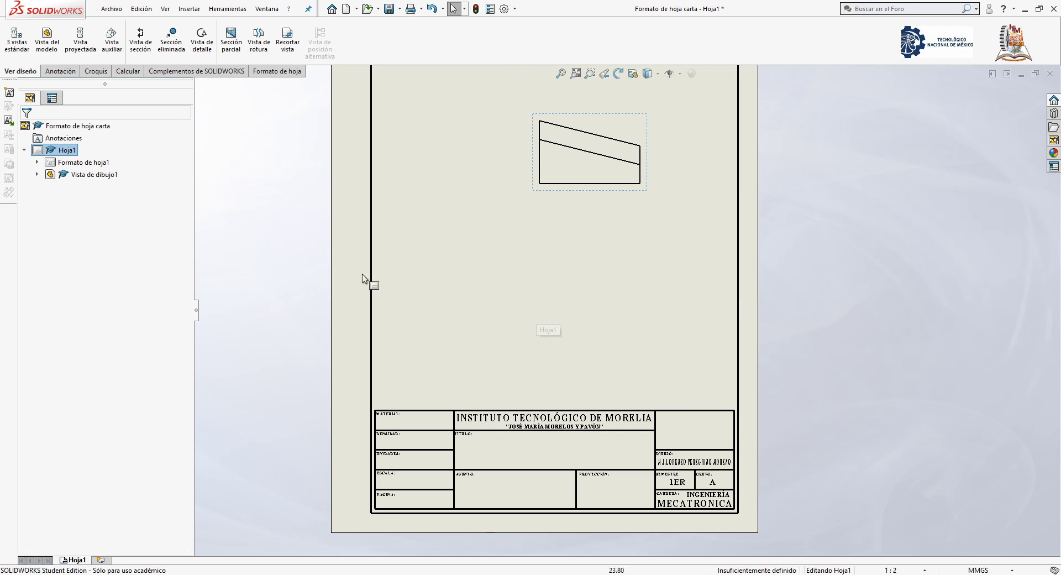
Open the sheet format Formato de hoja1 for editing, with the title block in close view.
right_click(102, 165)
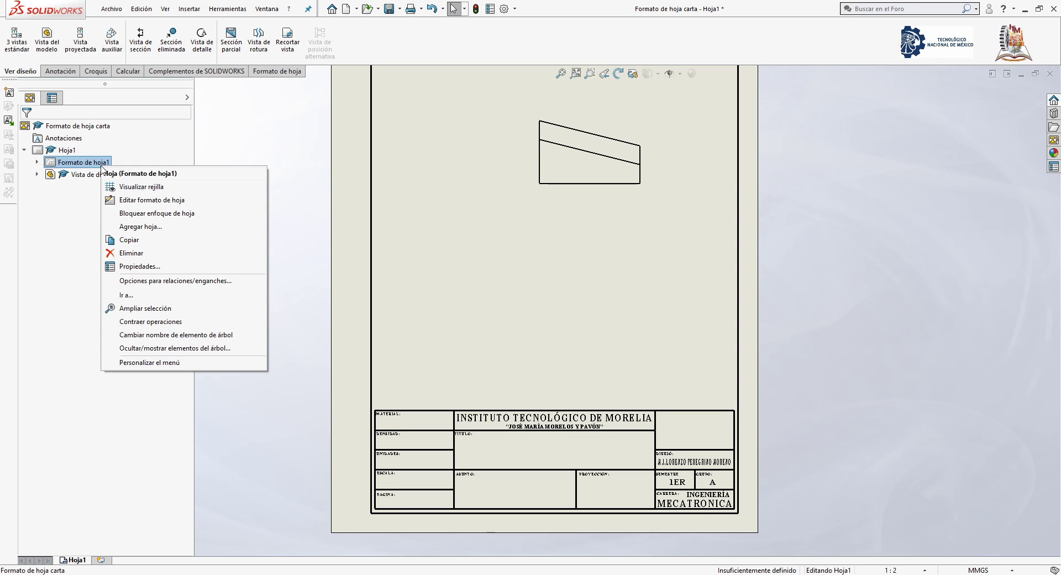
click(141, 202)
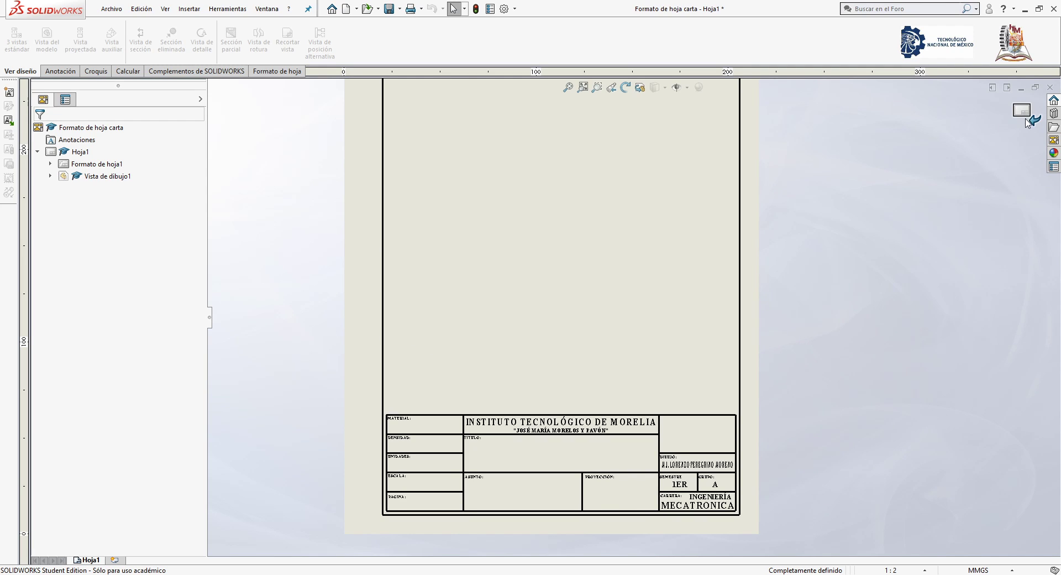
scroll(550, 442, down, 3)
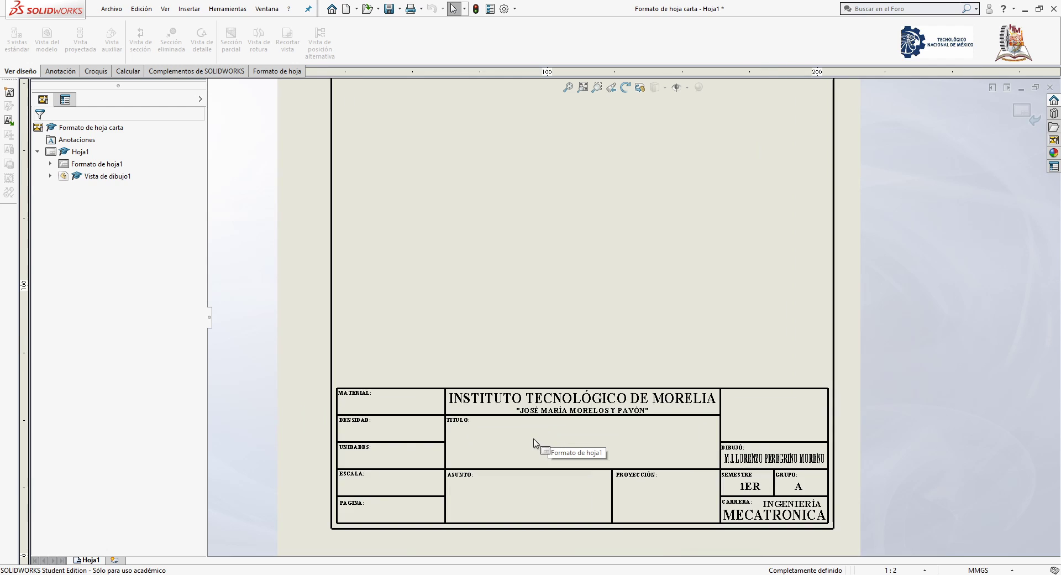
scroll(533, 474, down, 2)
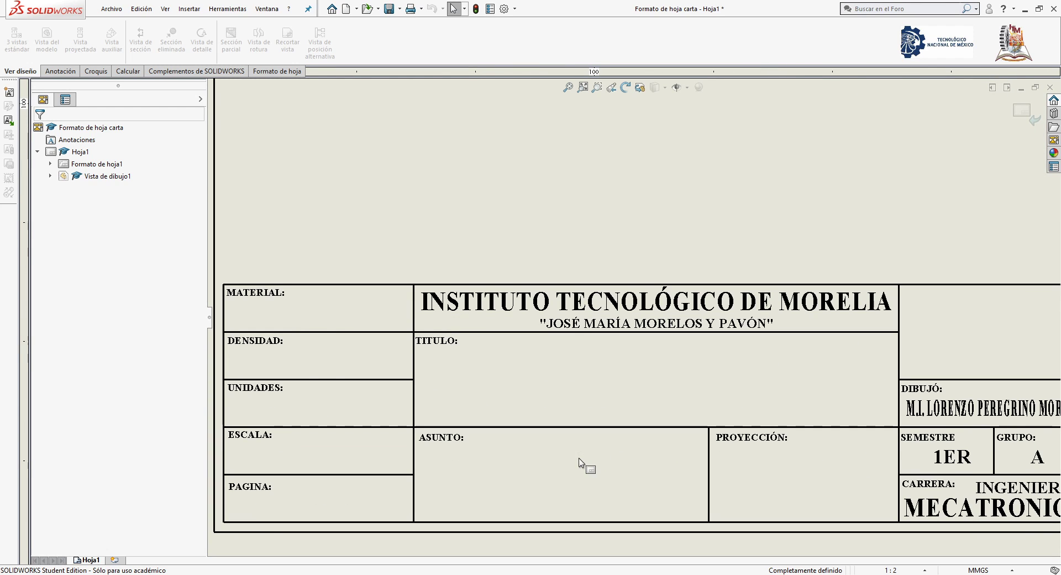
scroll(580, 462, up, 2)
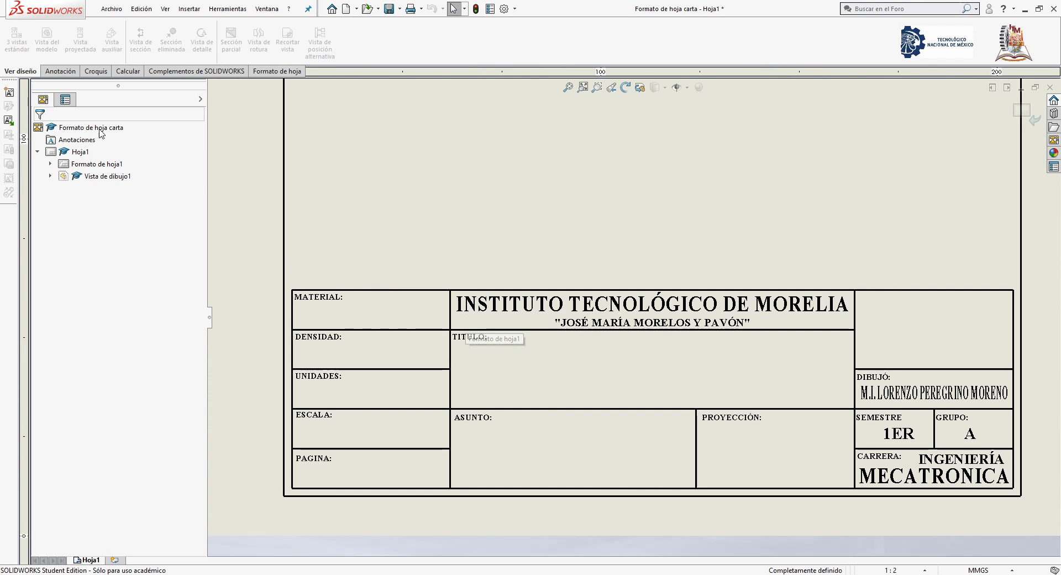
Start a note above the title block, enter DFH as trial text, and erase it.
click(61, 71)
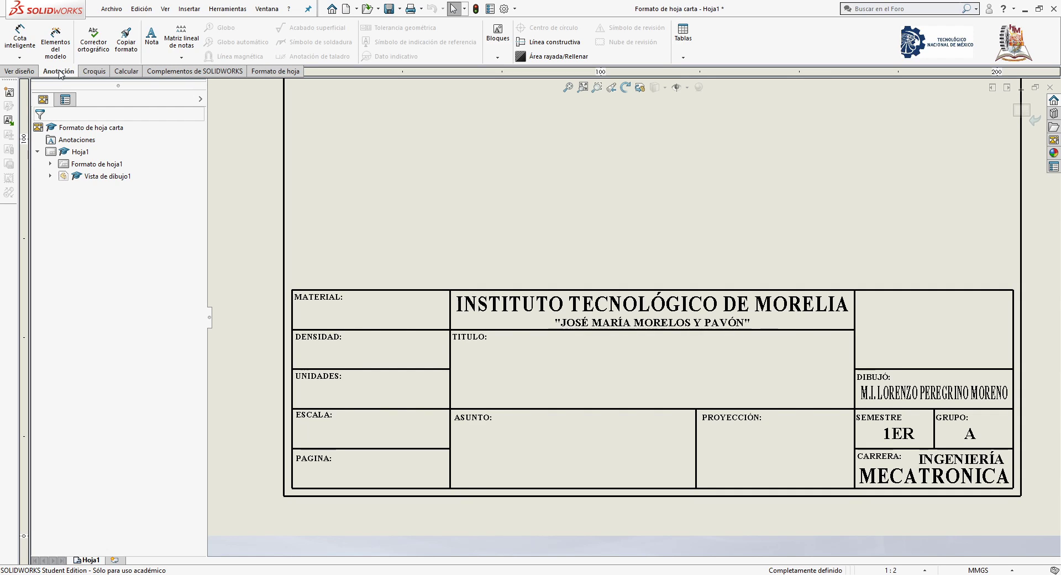
click(159, 51)
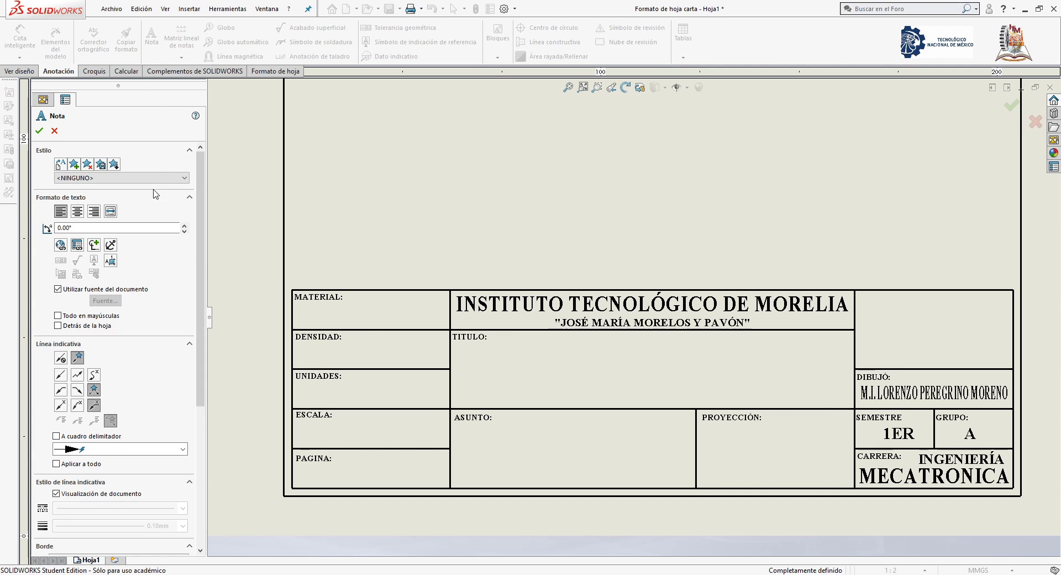
click(338, 310)
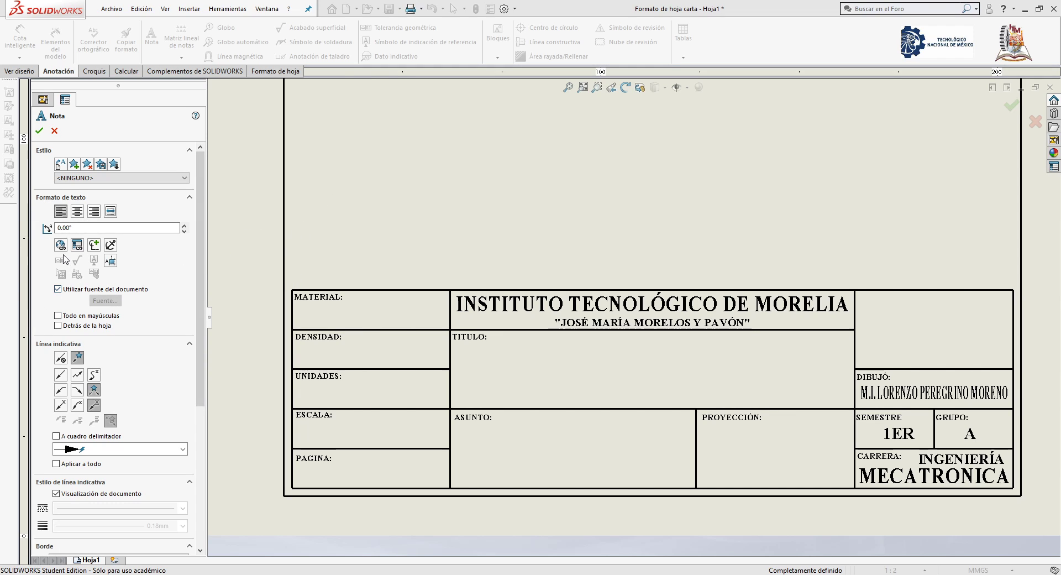
click(383, 189)
text(XXXXXXX)
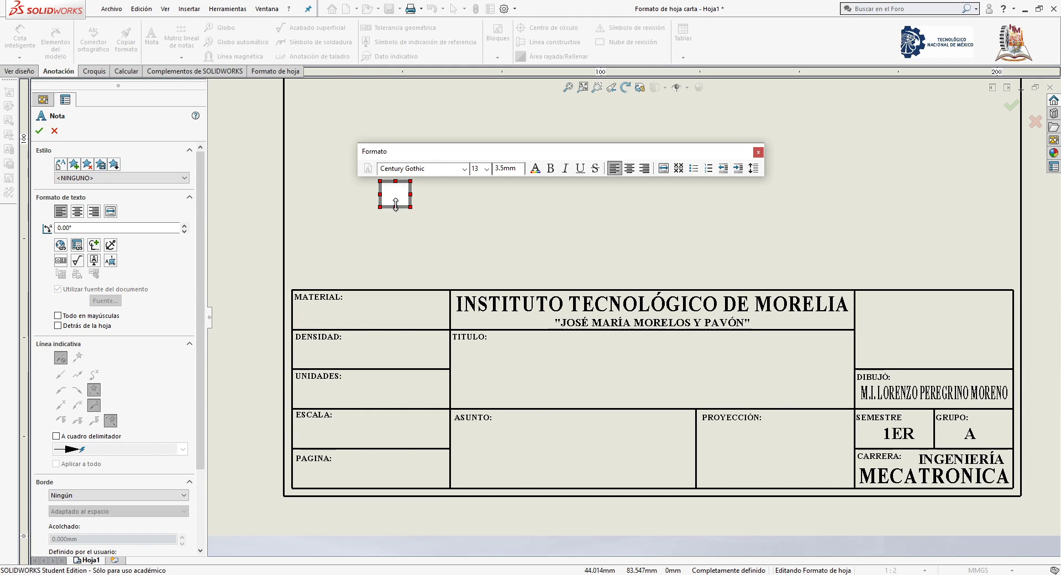
text(DFH)
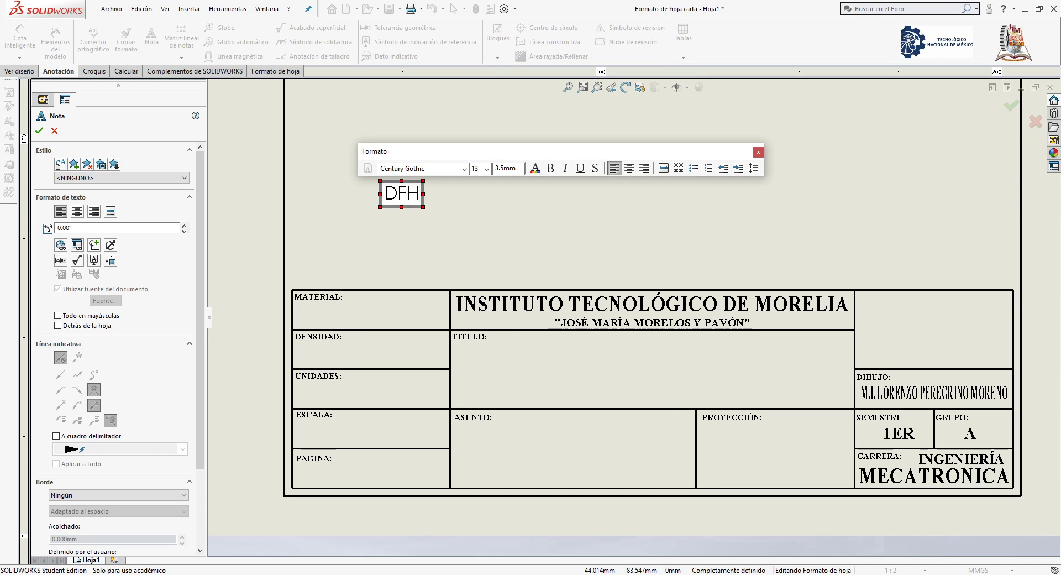
key(BackSpace)
key(BackSpace)
key(BackSpace)
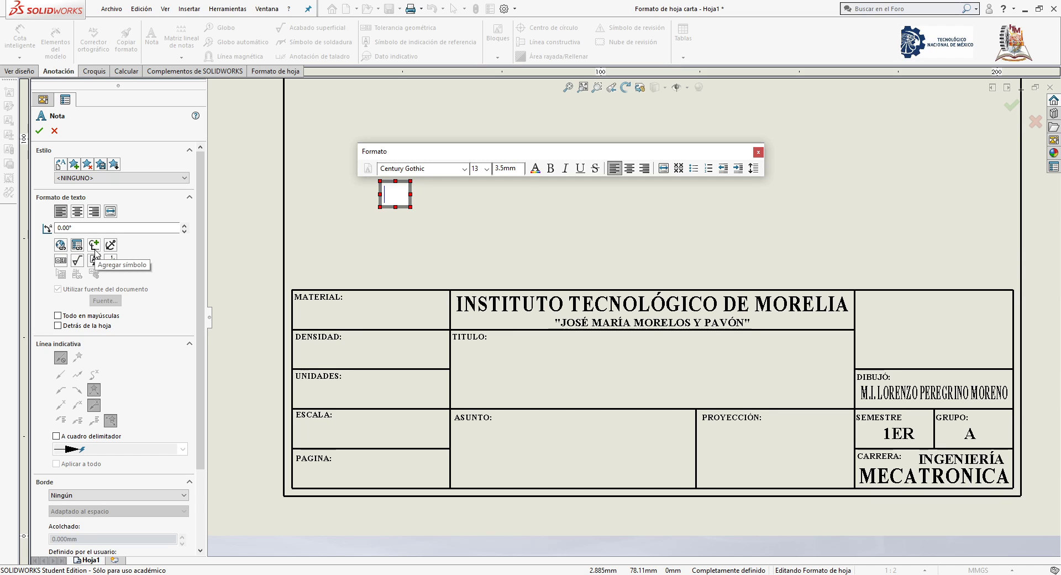
Insert a diameter symbol into the empty note, lock the note's position, and finish it.
click(95, 250)
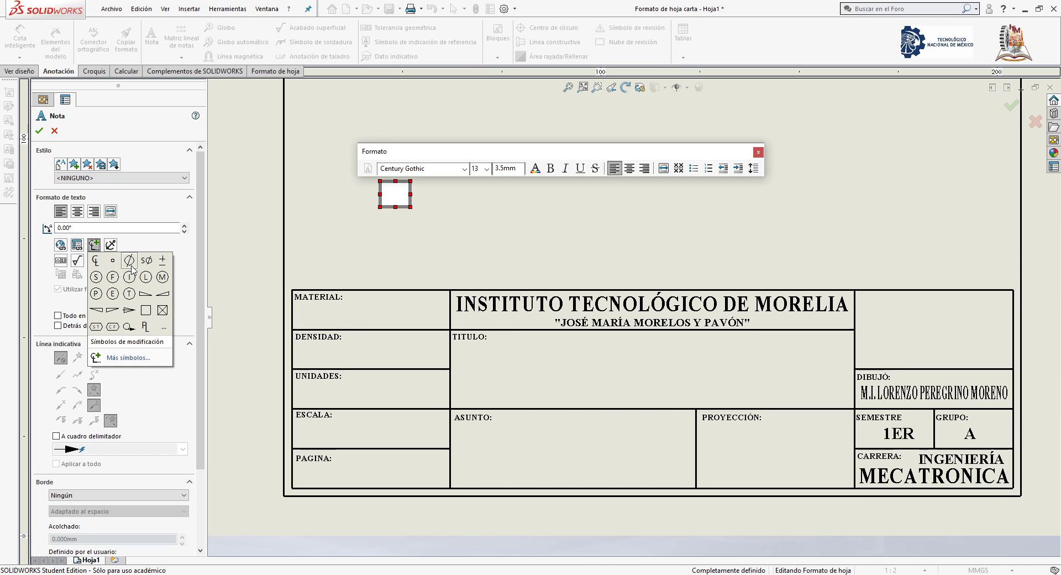
click(129, 260)
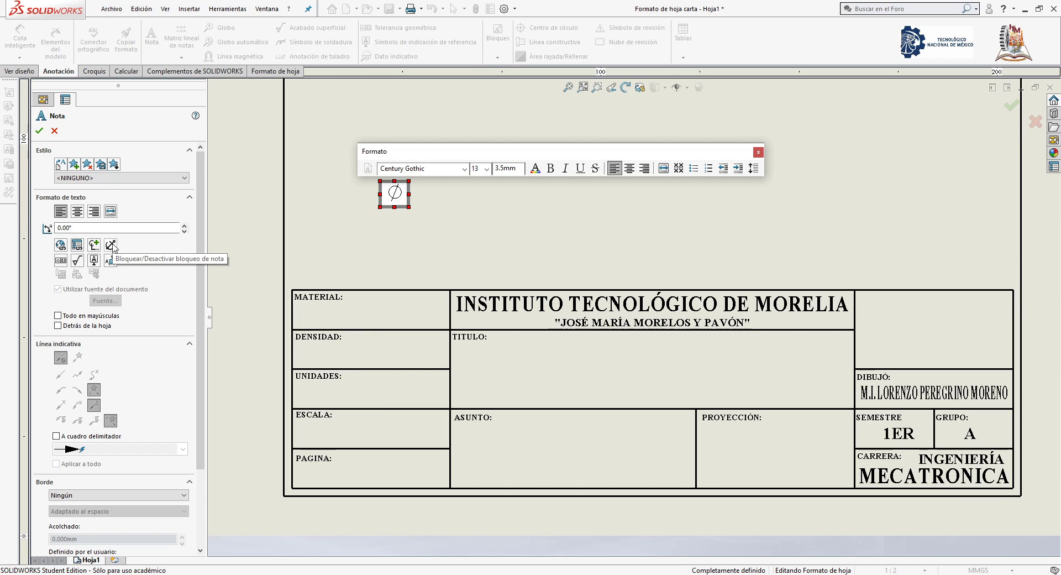
click(395, 194)
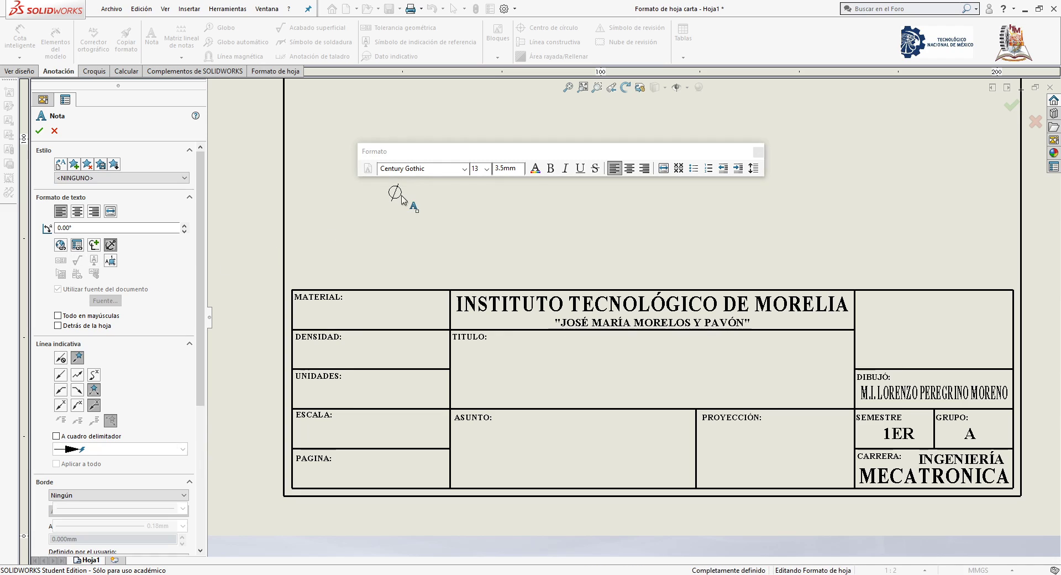
key(Escape)
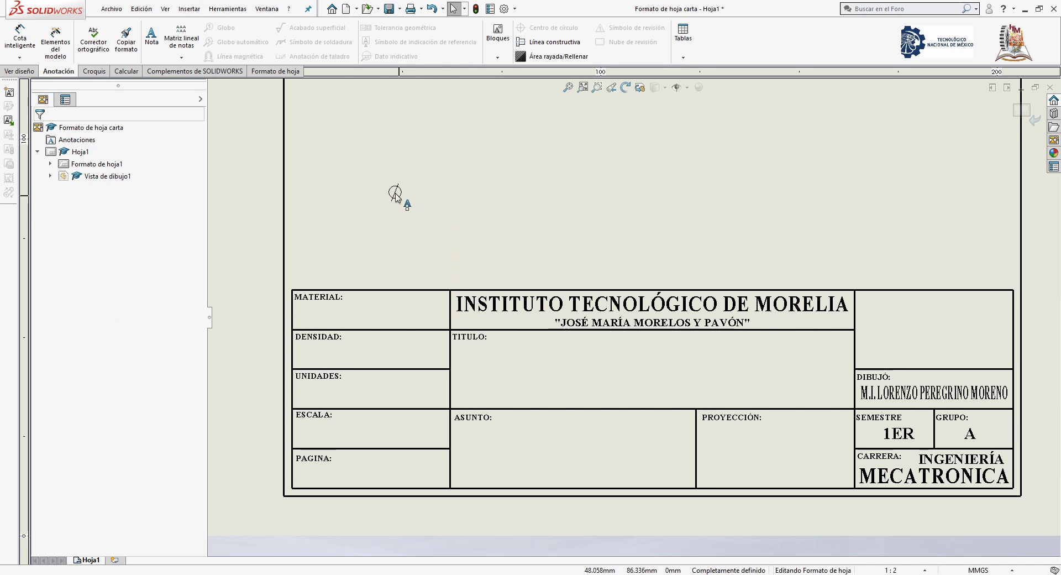
Delete the diameter symbol note above the title block.
click(395, 194)
double_click(394, 194)
double_click(394, 194)
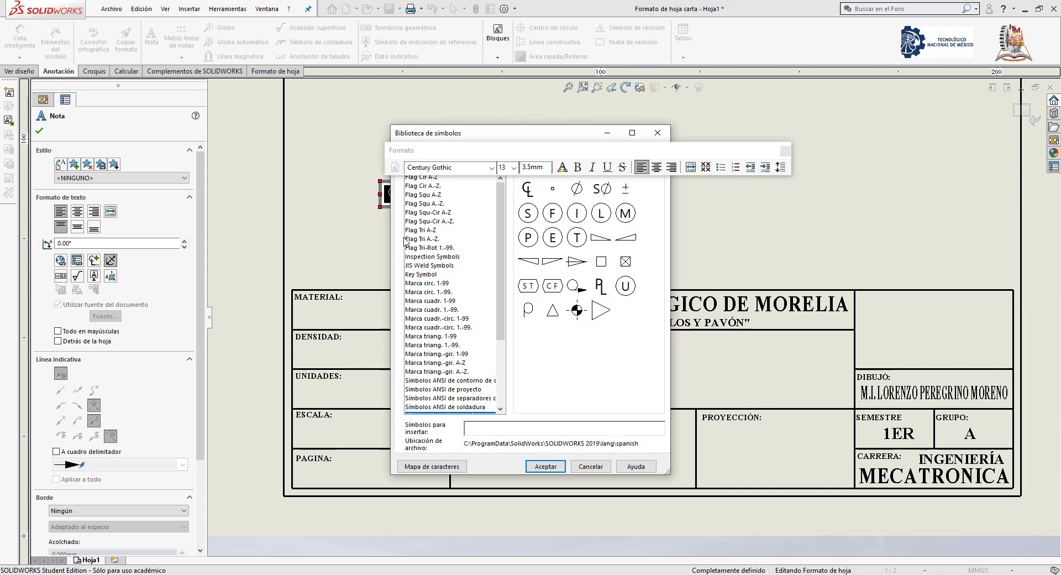
click(581, 468)
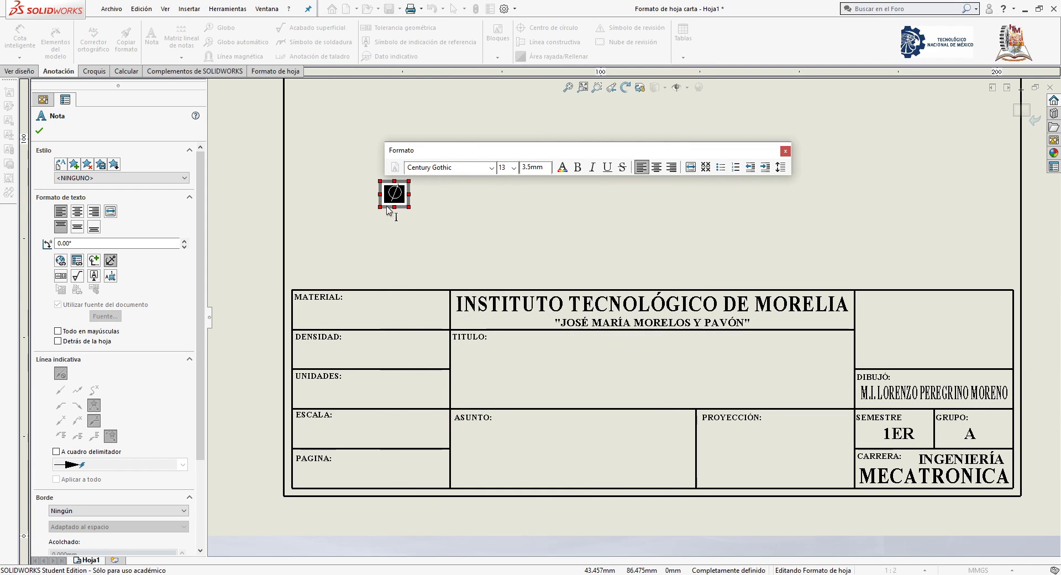
click(396, 203)
click(472, 238)
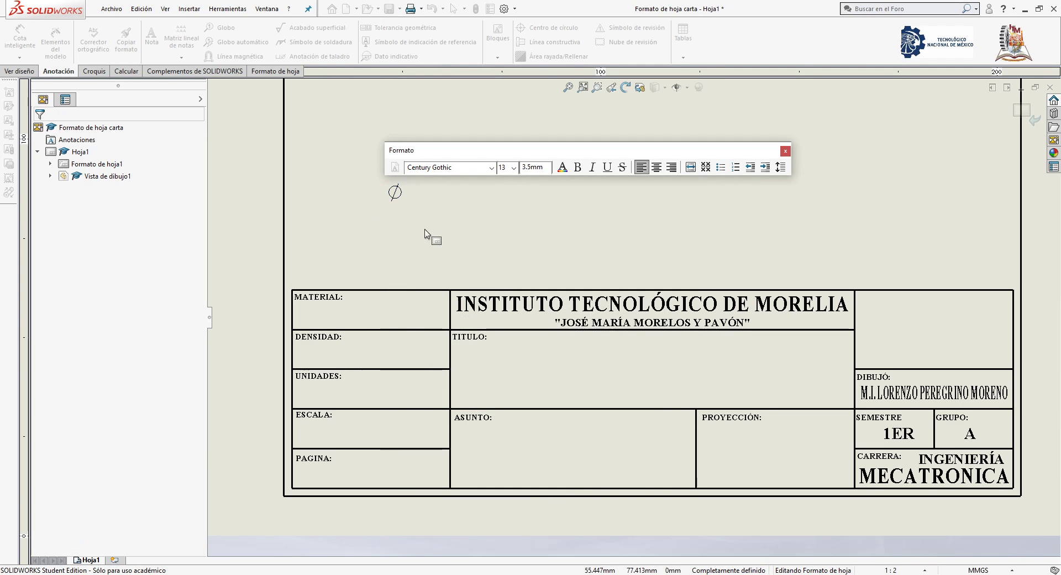
click(395, 194)
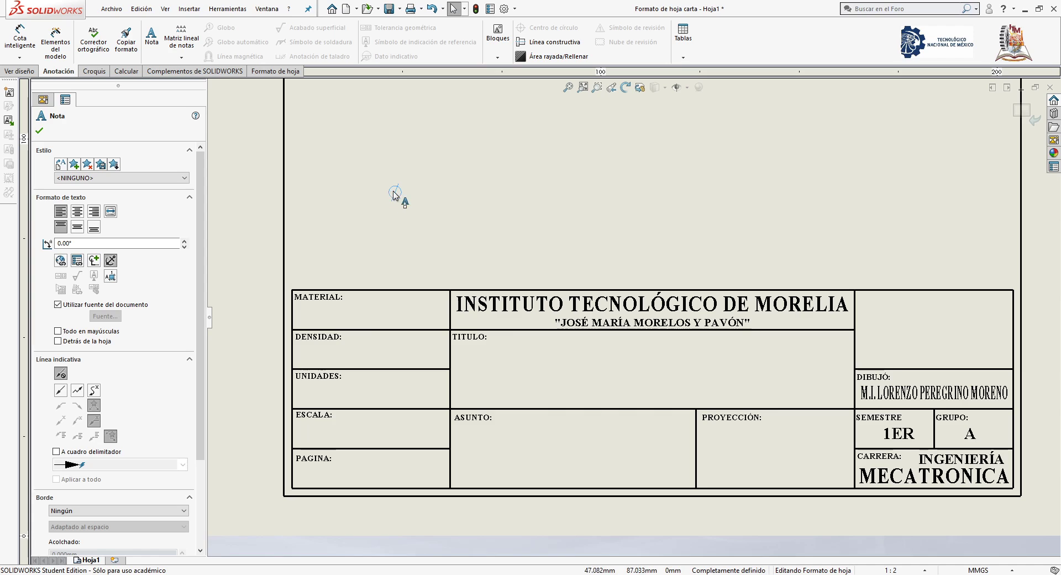
key(Delete)
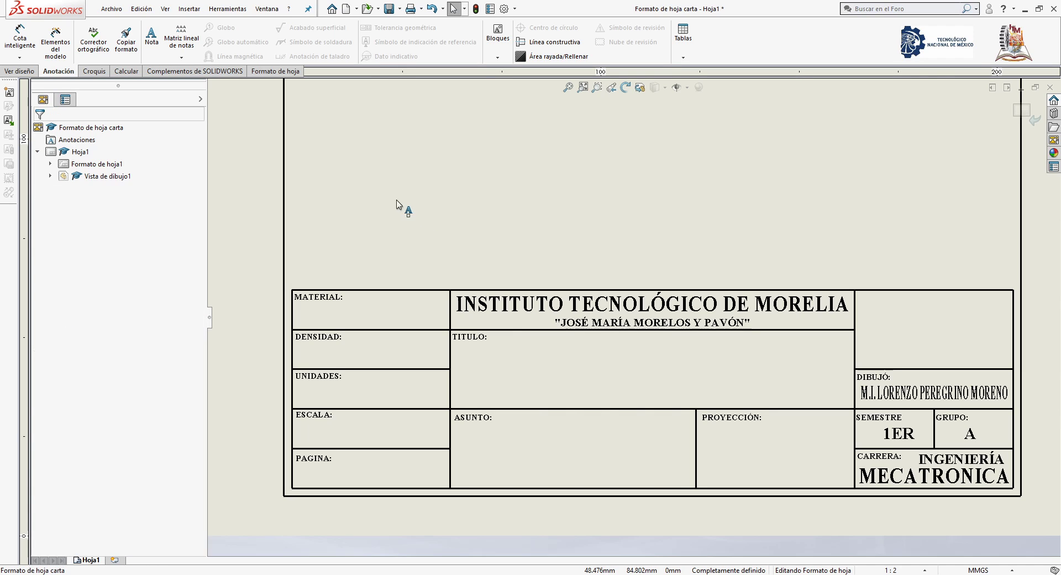
Place a new note above the title block and set its property link to use the model found here (Modelo encontrado aquí).
click(151, 38)
click(347, 172)
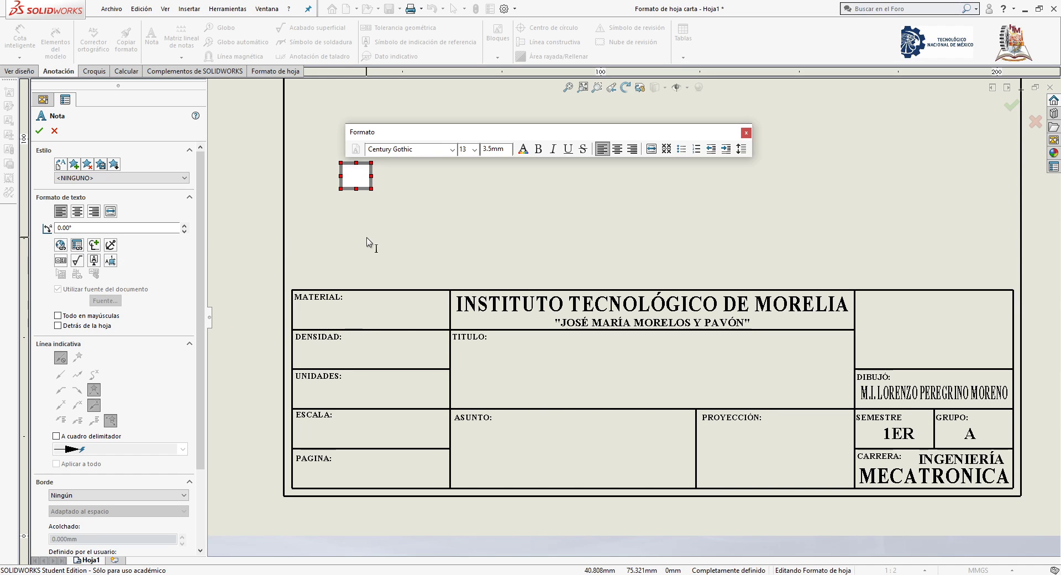
click(78, 245)
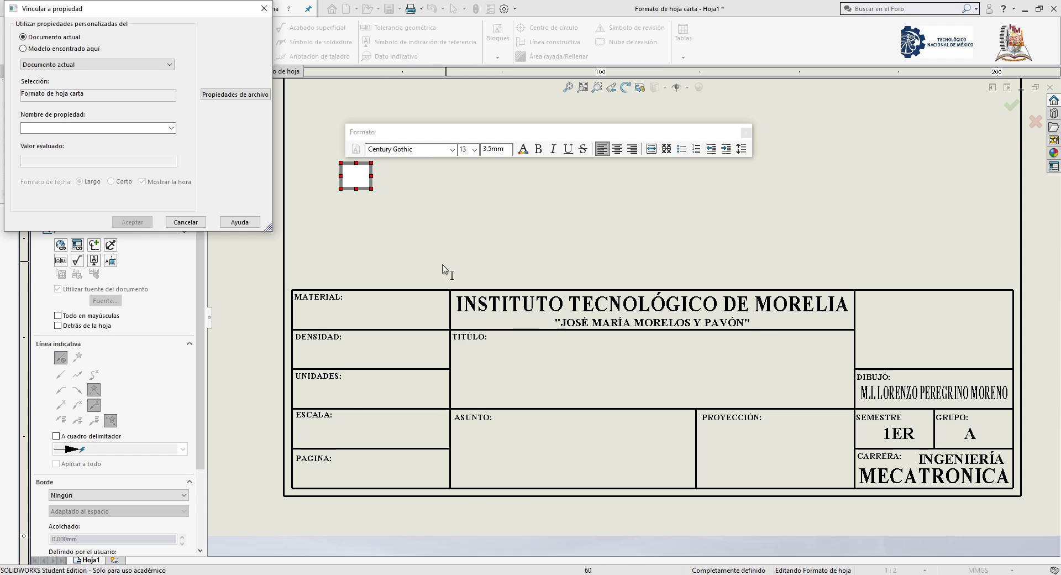
click(68, 50)
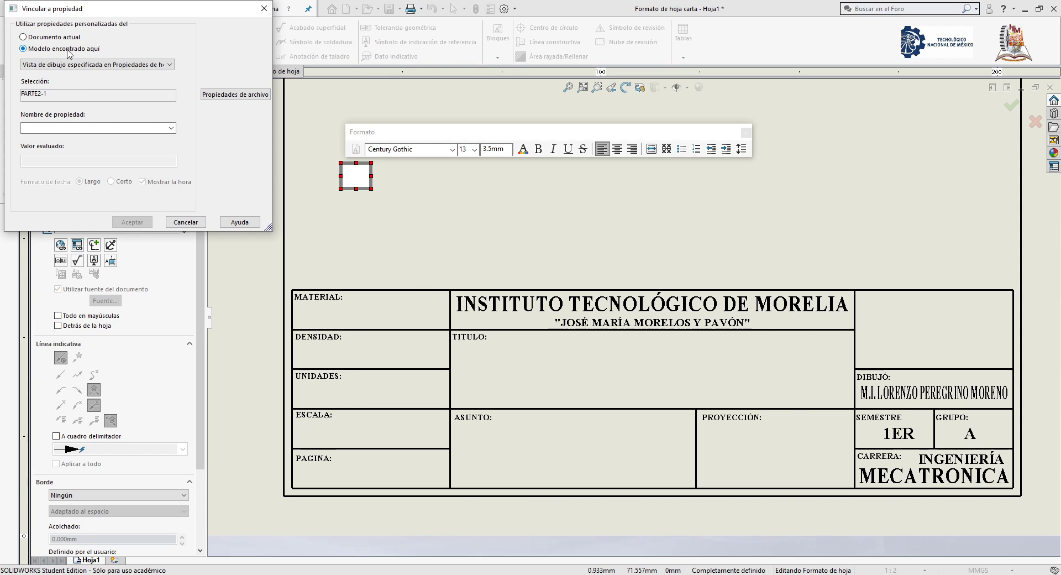
scroll(580, 349, up, 5)
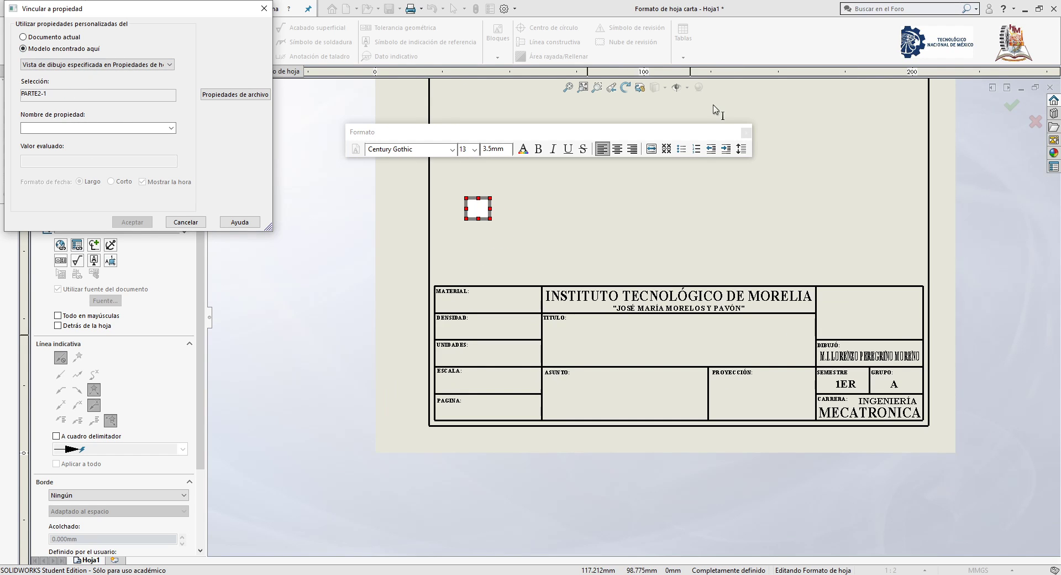
scroll(663, 268, up, 4)
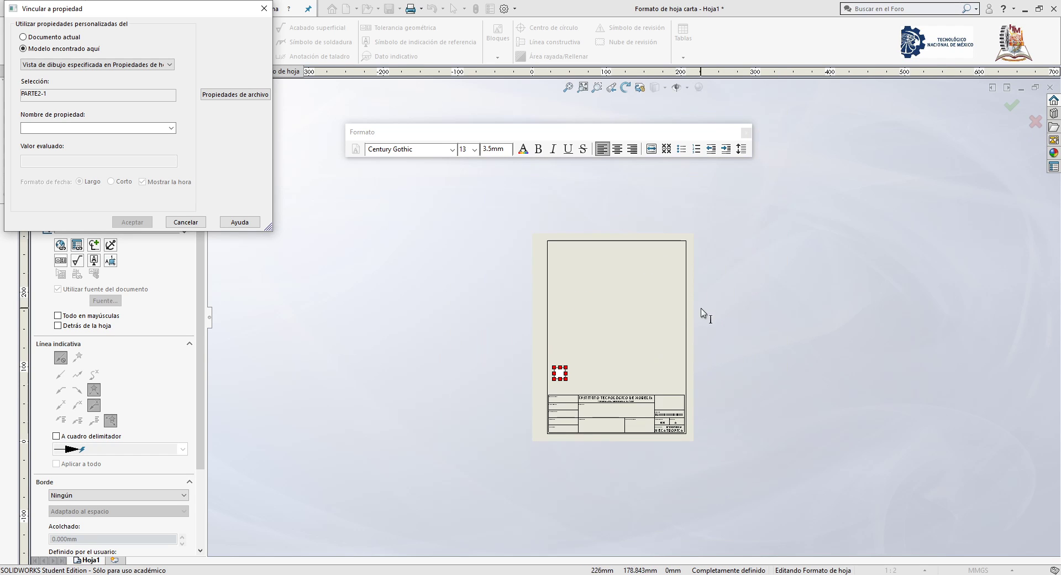
scroll(699, 318, up, 1)
scroll(621, 334, down, 4)
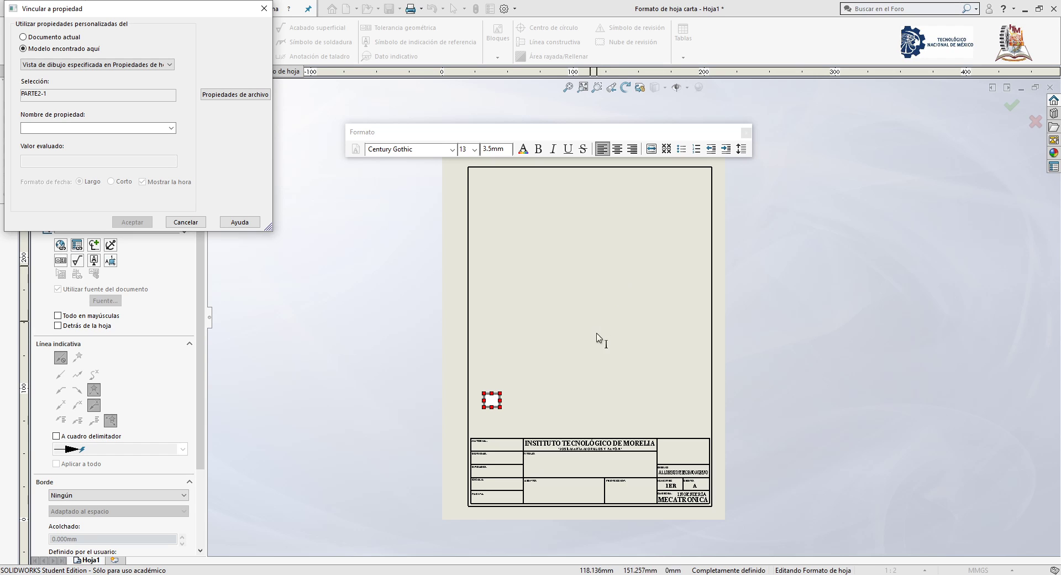
scroll(593, 464, down, 2)
scroll(552, 442, down, 2)
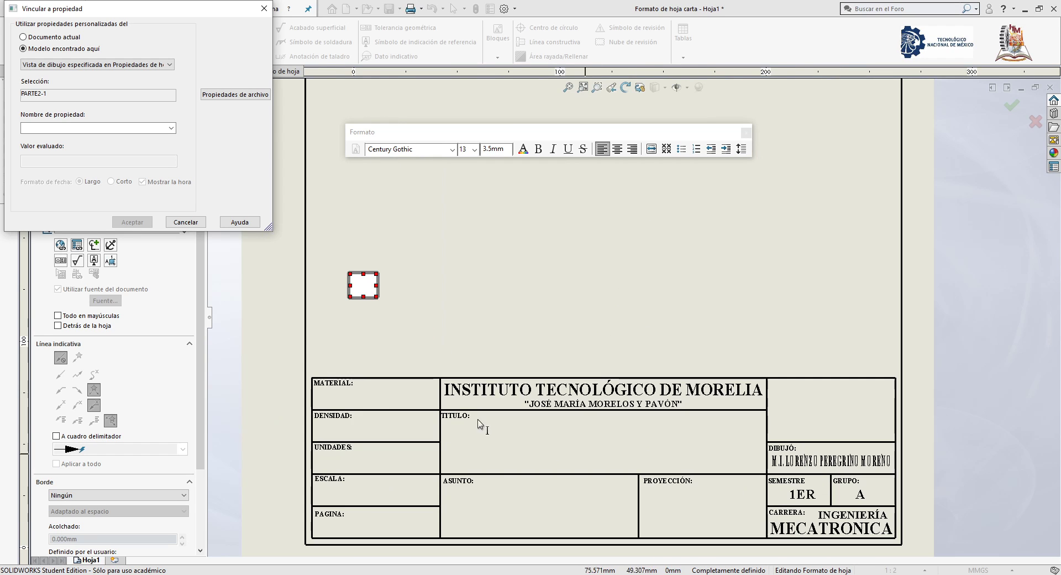
Link the note to the MATERIAL property, using the drawing view specified in the sheet properties, and finish the note.
click(34, 65)
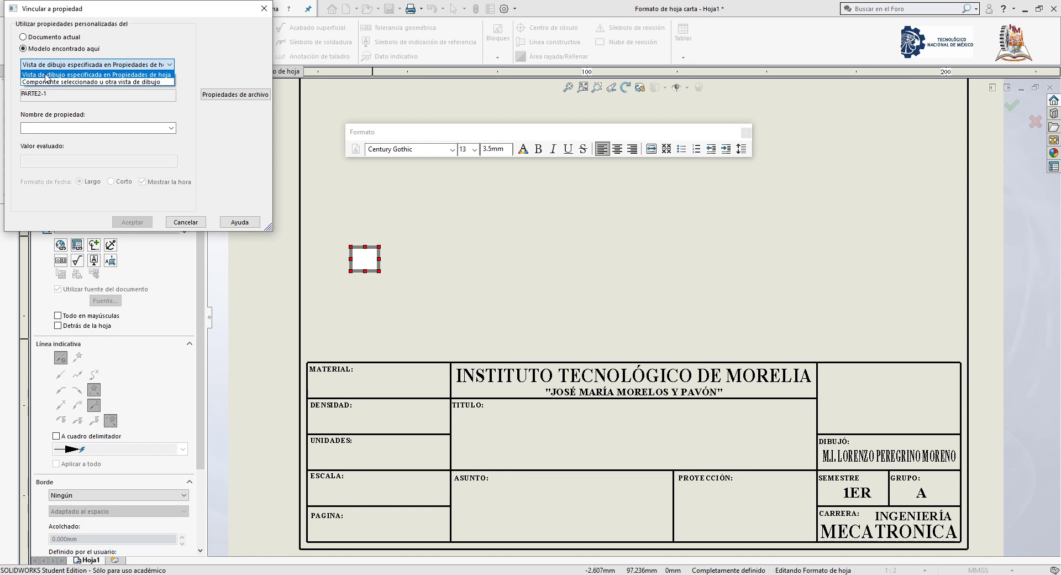
click(47, 78)
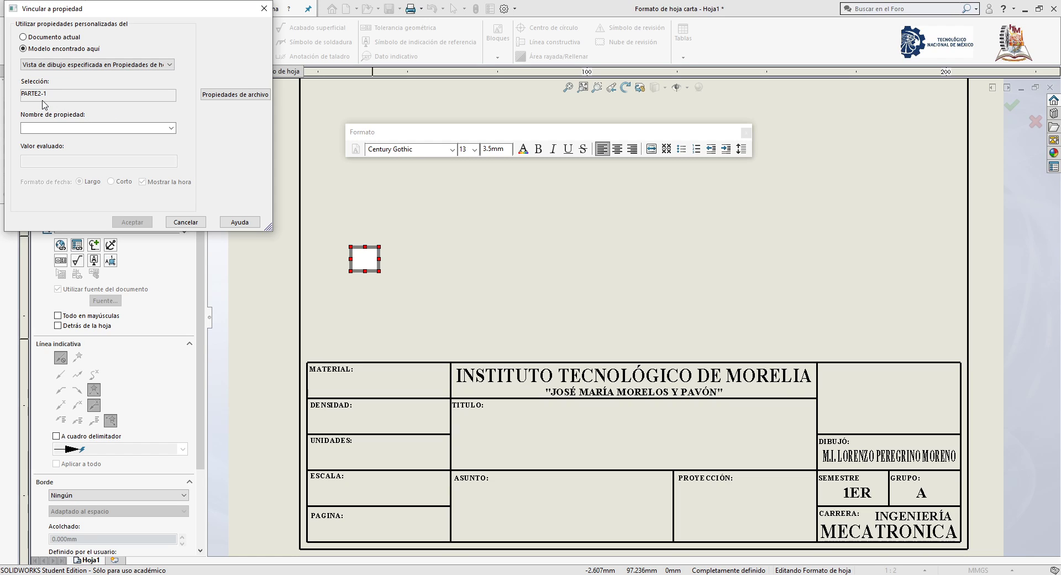
click(46, 128)
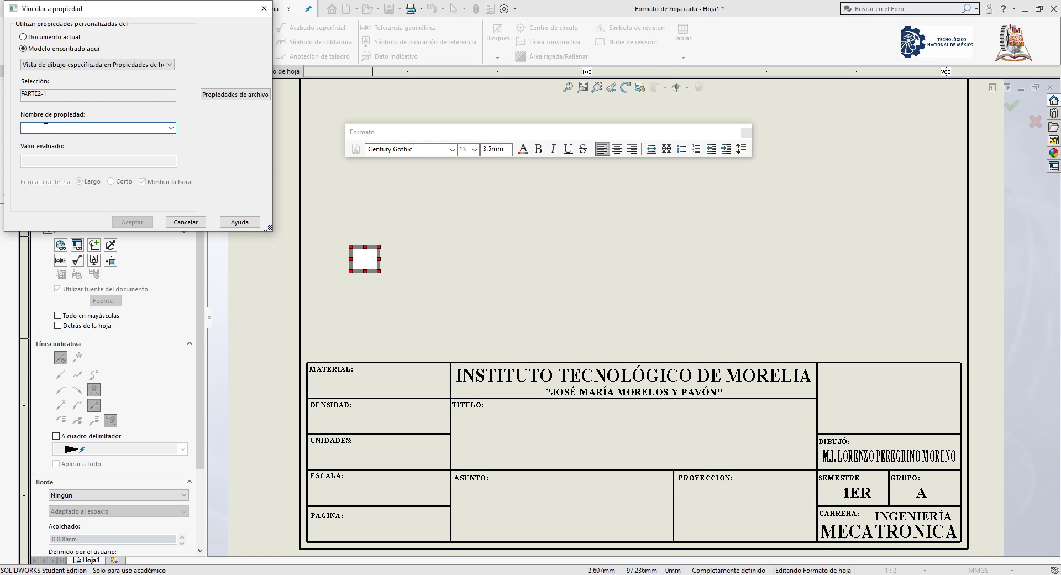
click(170, 127)
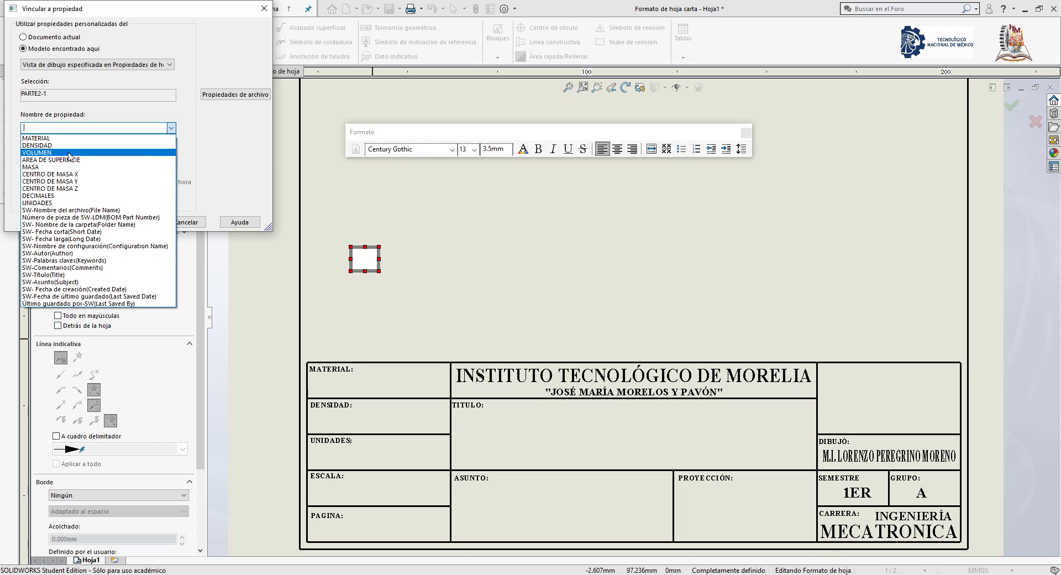
click(42, 138)
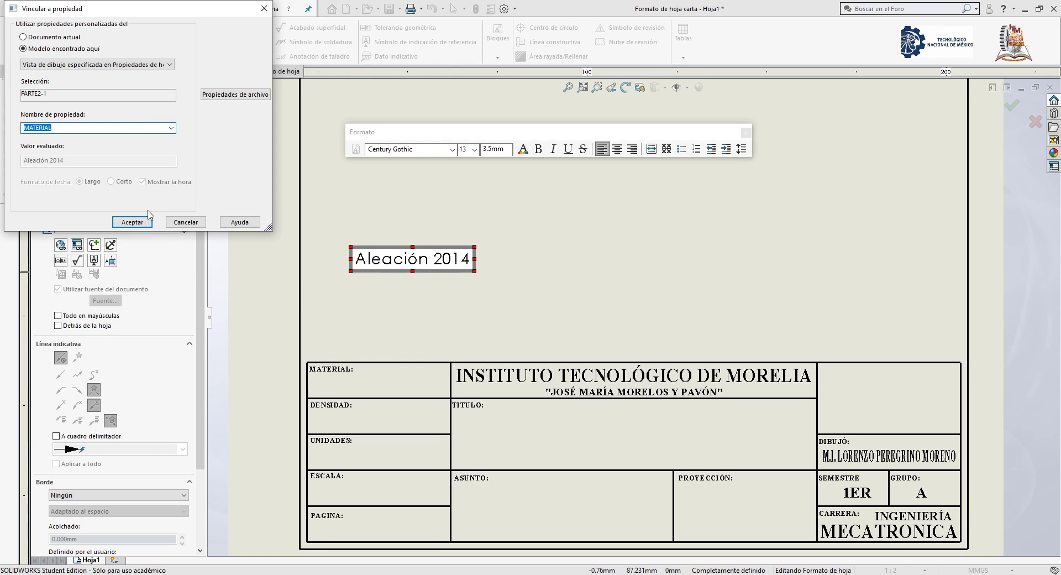
click(132, 222)
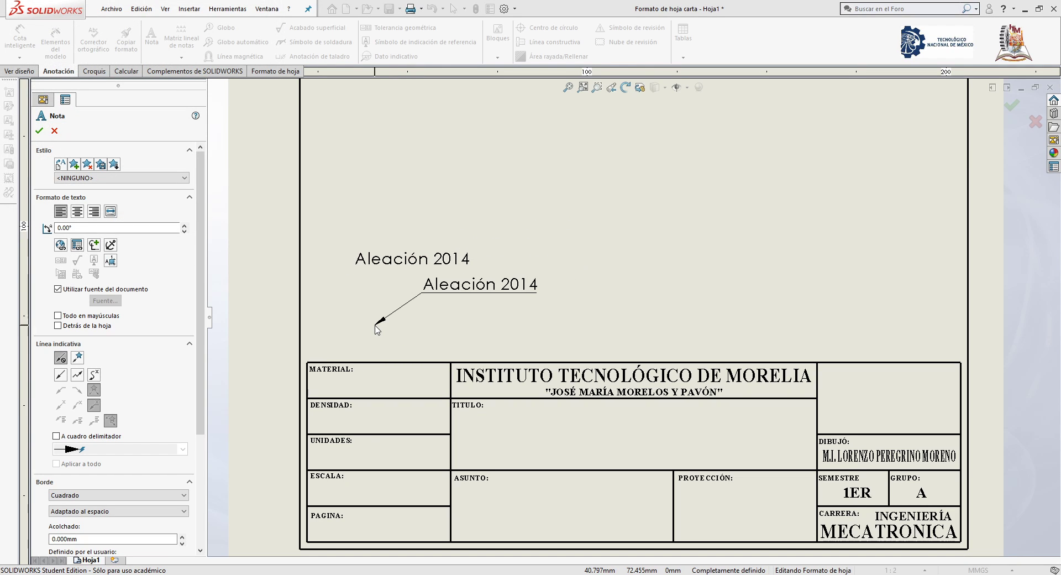
key(Escape)
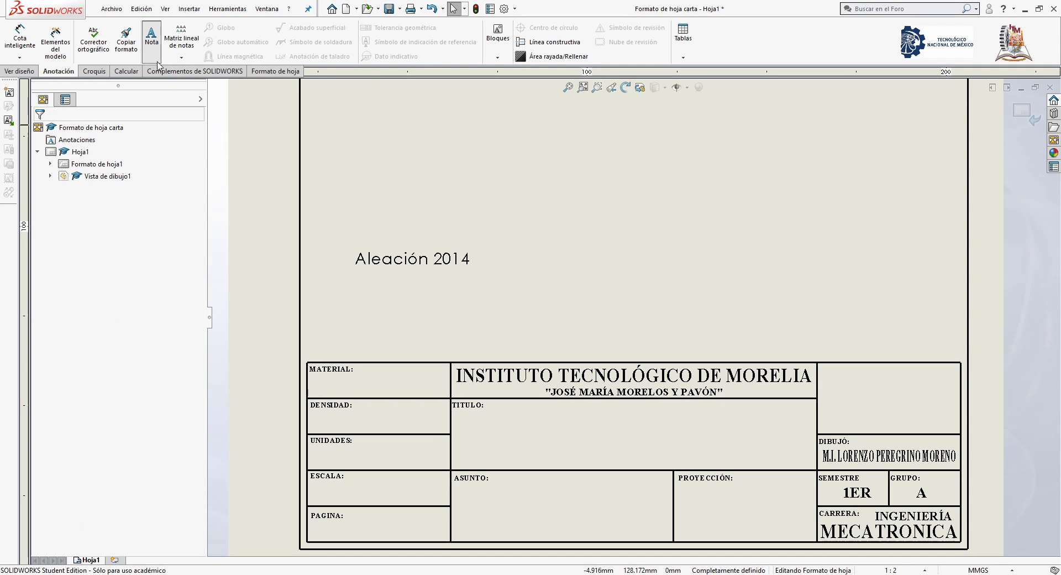
Place a note below the material note and link it to the DENSIDAD property of the model found in the sheet's drawing view.
click(380, 302)
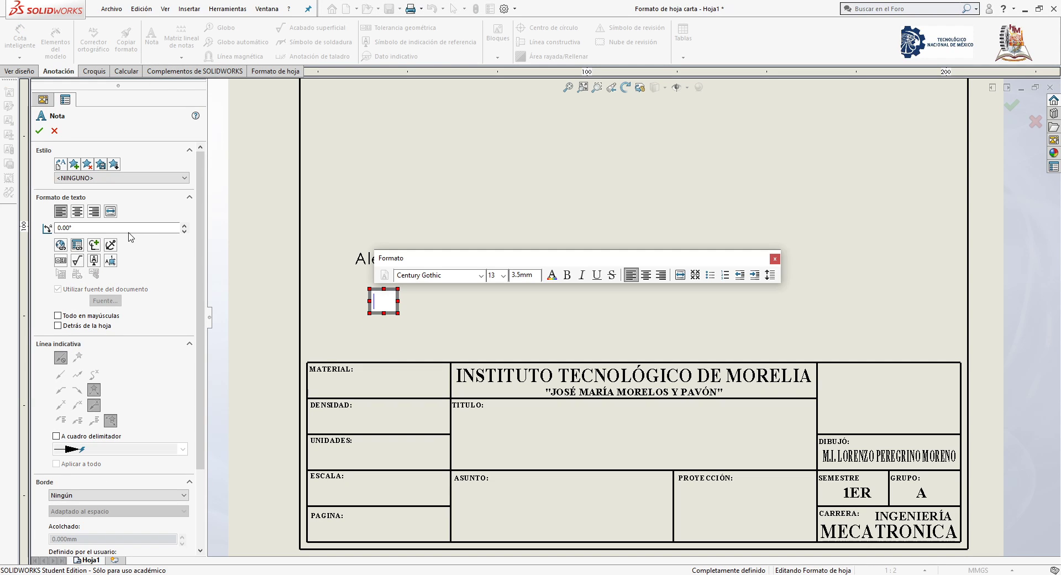
click(77, 247)
click(62, 48)
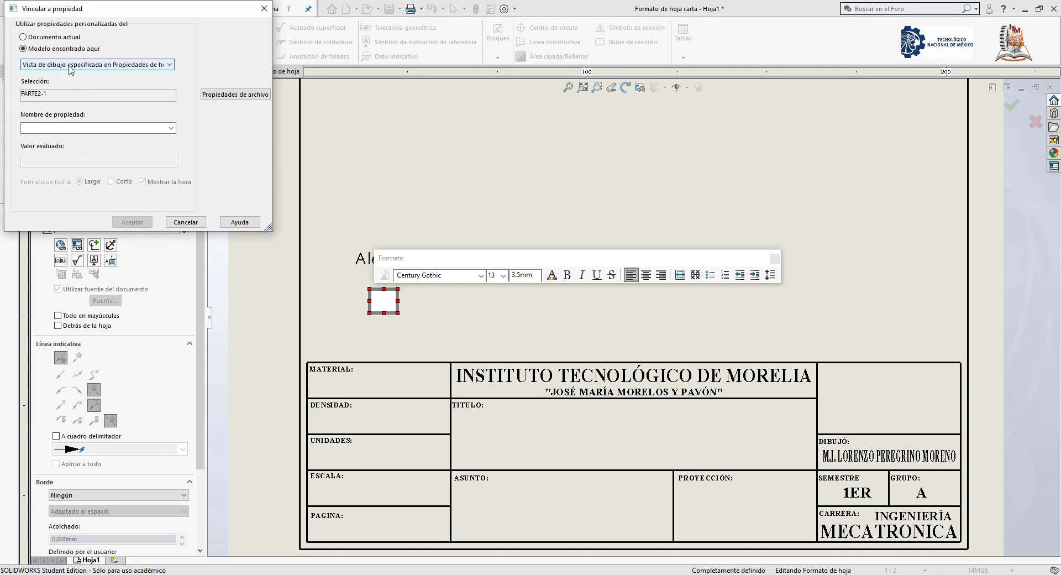
click(170, 131)
click(98, 145)
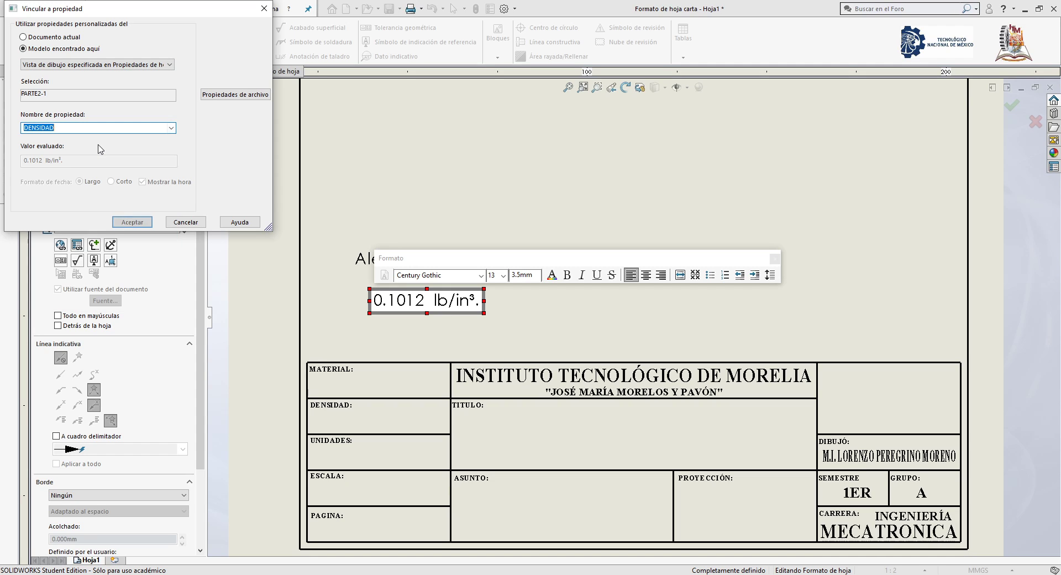
click(445, 257)
click(132, 221)
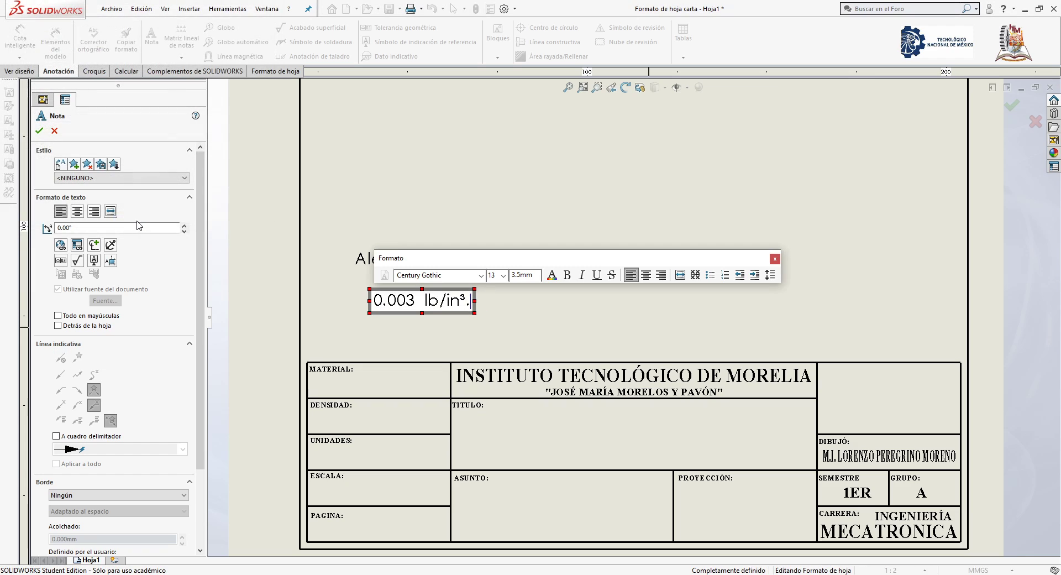
click(39, 130)
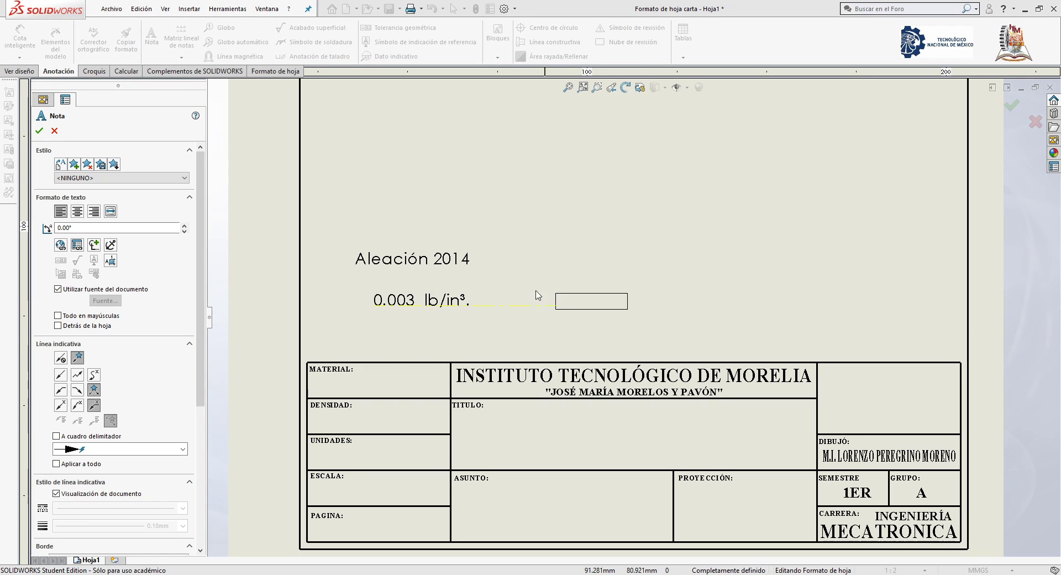
Place a note beside the material note, link it to the model's UNIDADES property, and end note placement.
click(504, 257)
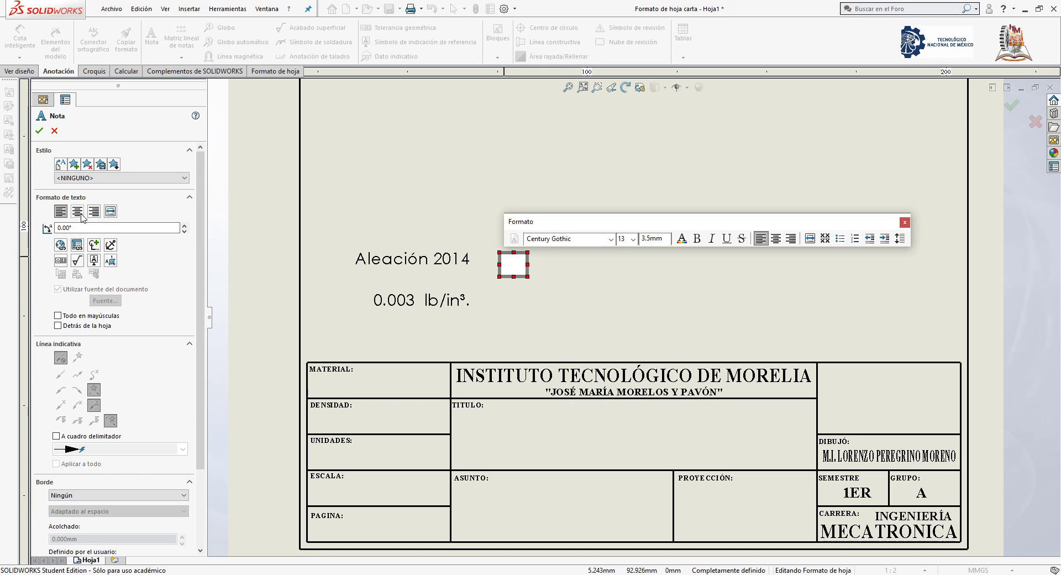
click(77, 245)
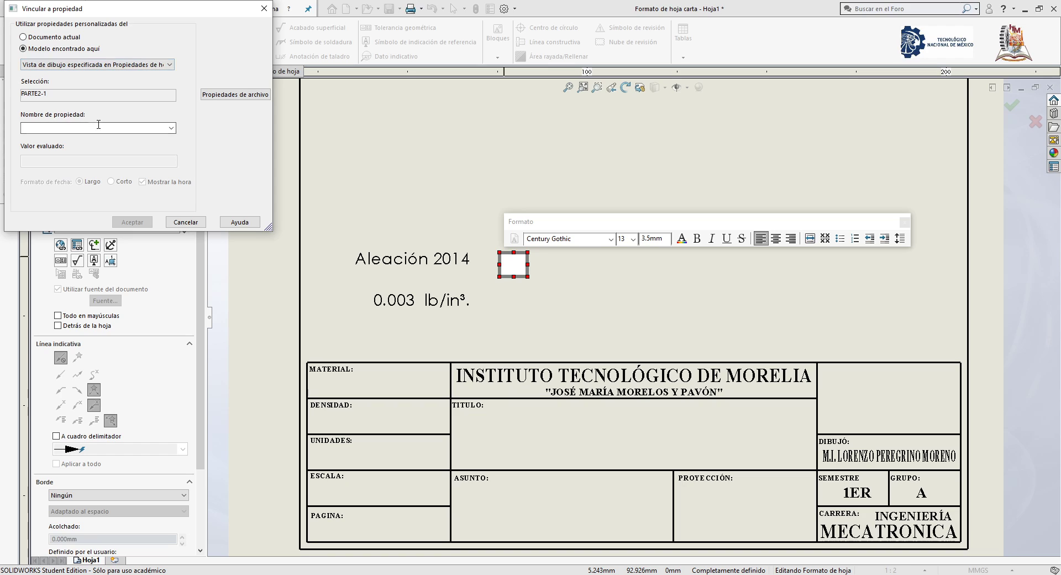
click(171, 128)
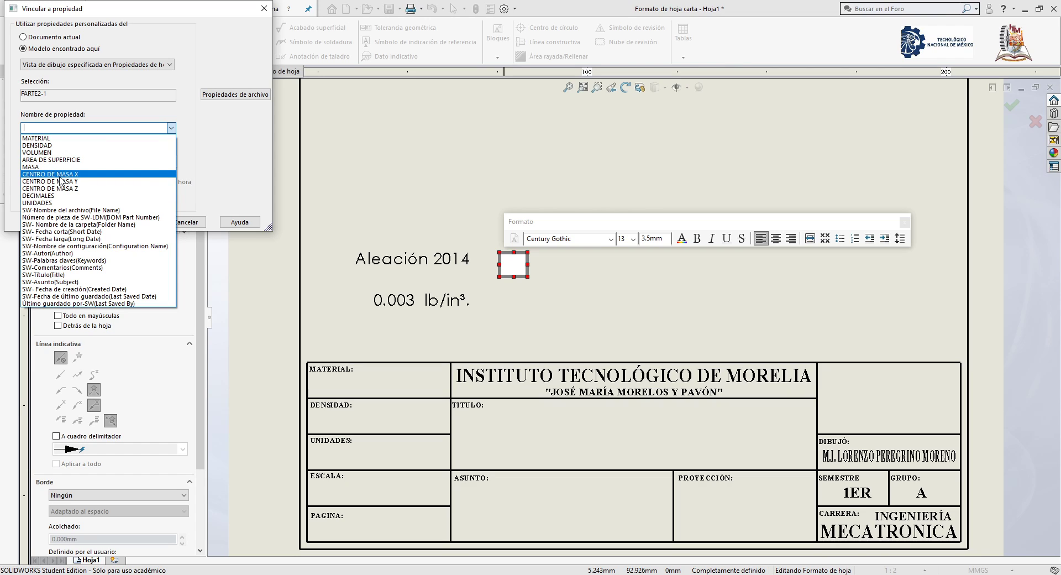
click(56, 202)
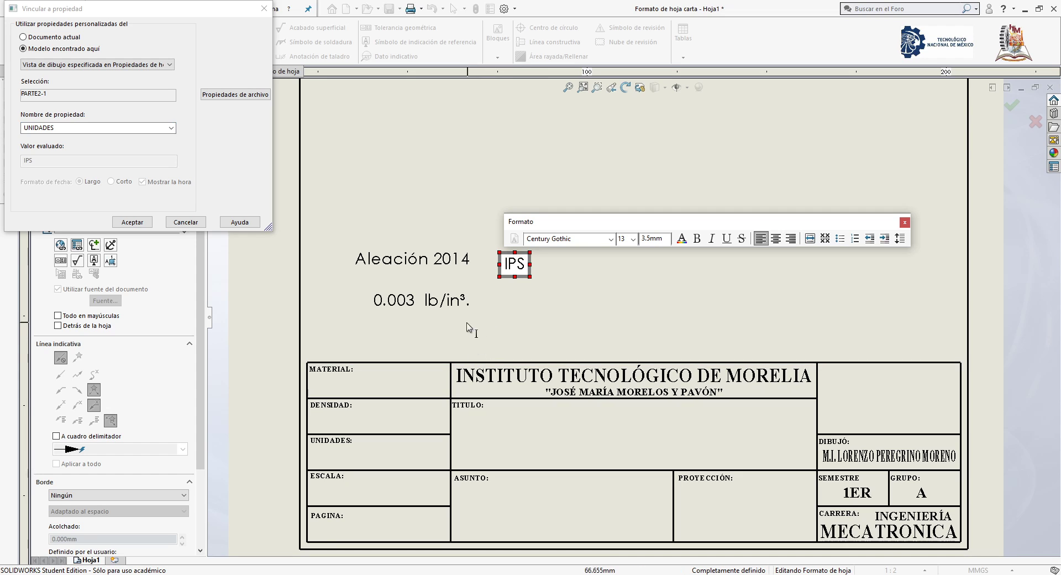
click(148, 224)
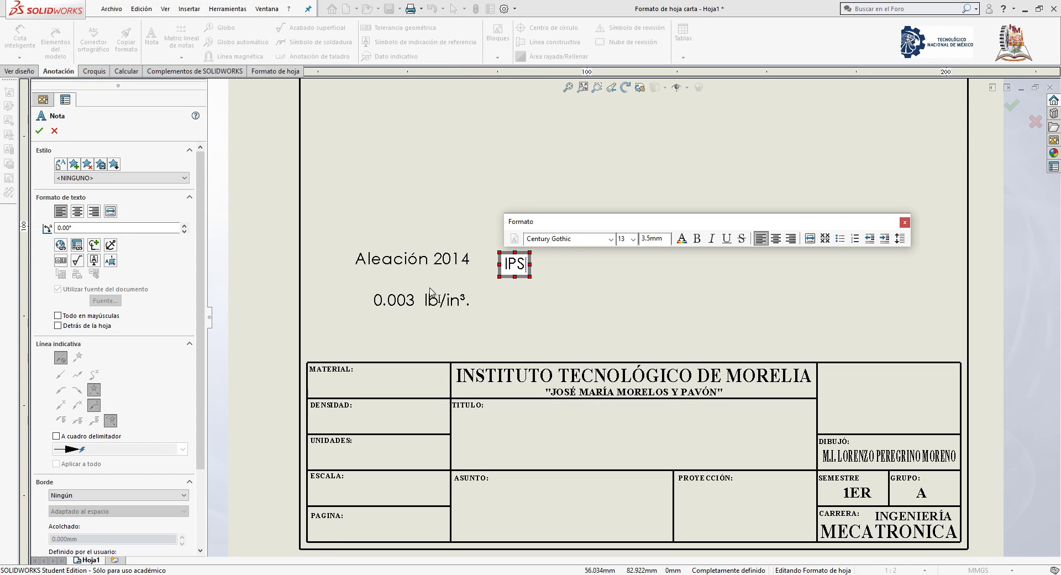
click(523, 299)
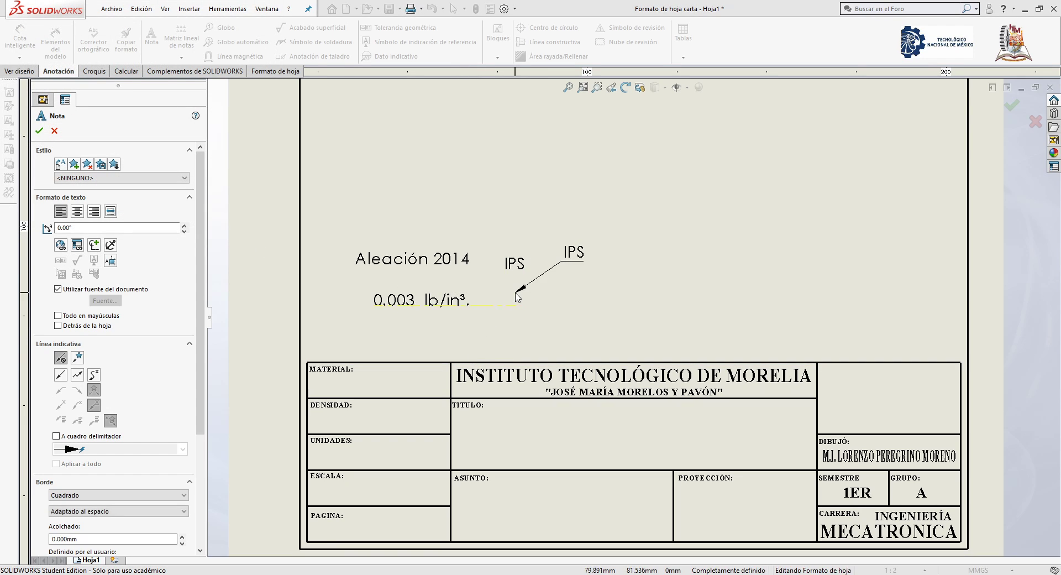
key(Escape)
Move the three linked notes into the MATERIAL, DENSIDAD and UNIDADES cells of the title block.
drag(440, 263, 400, 385)
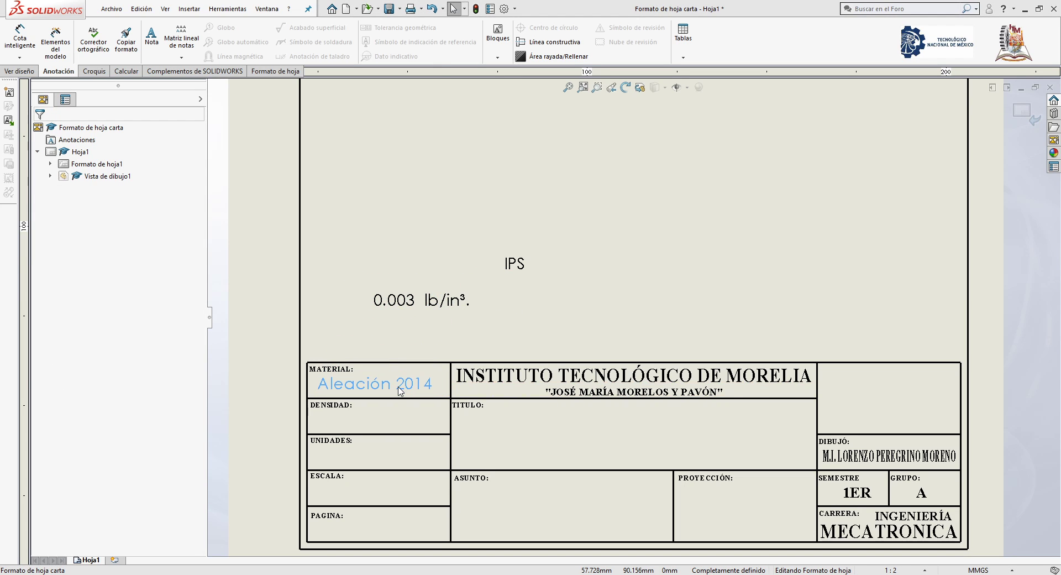
click(419, 303)
drag(419, 305, 374, 424)
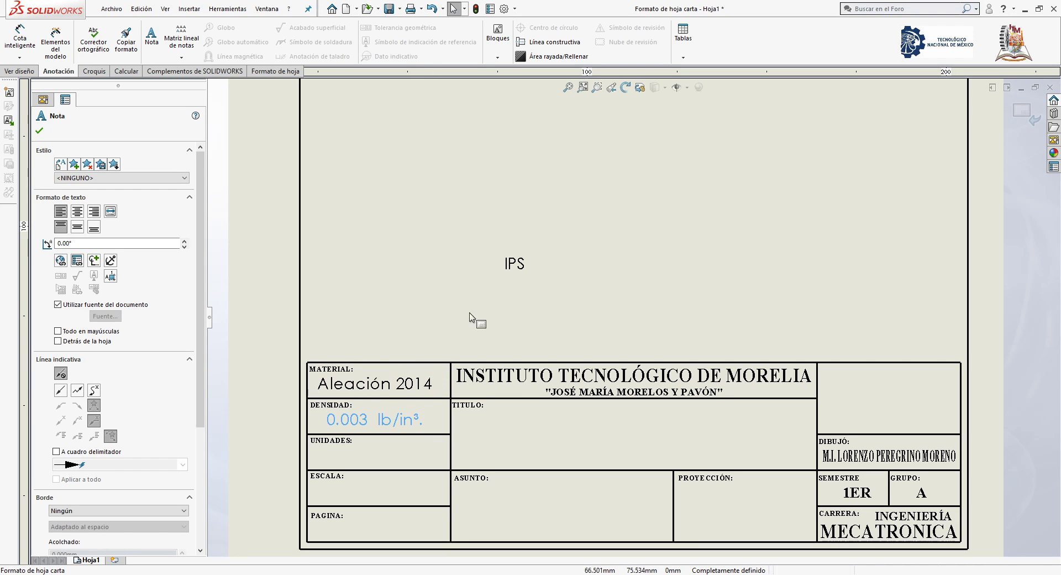
mouse_move(513, 265)
mouse_down()
mouse_move(394, 413)
mouse_move(387, 457)
mouse_up()
Examine the placement of the linked notes in the title block, up close and across the full sheet.
scroll(396, 472, up, 3)
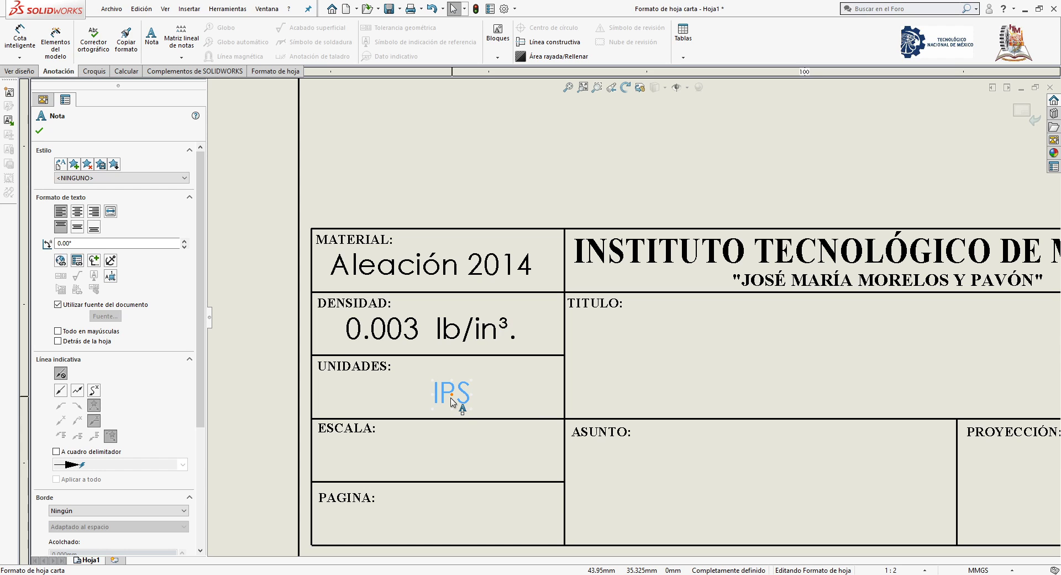
scroll(753, 462, up, 3)
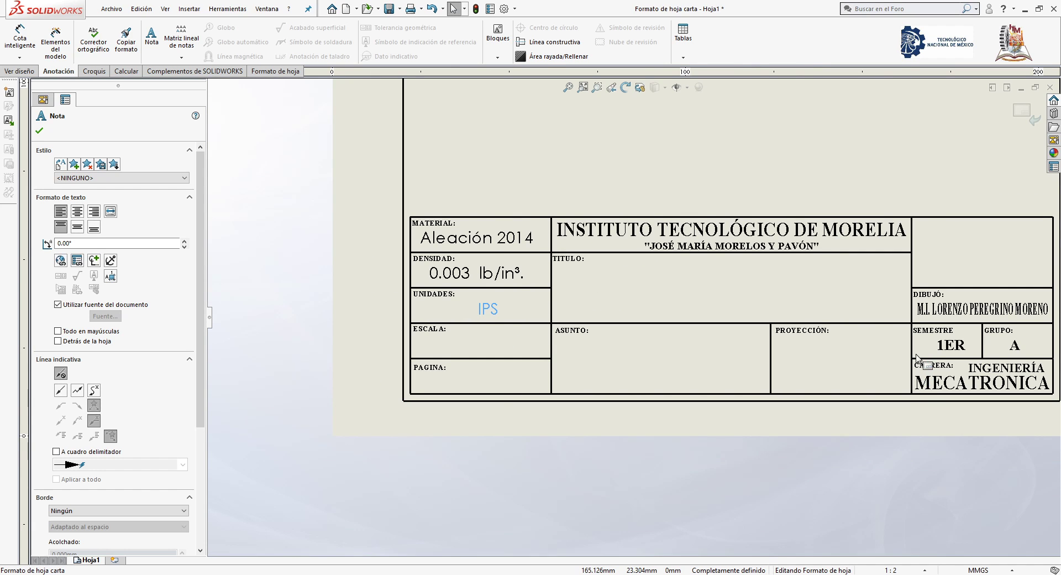
scroll(831, 303, down, 4)
scroll(658, 183, up, 4)
scroll(663, 215, down, 1)
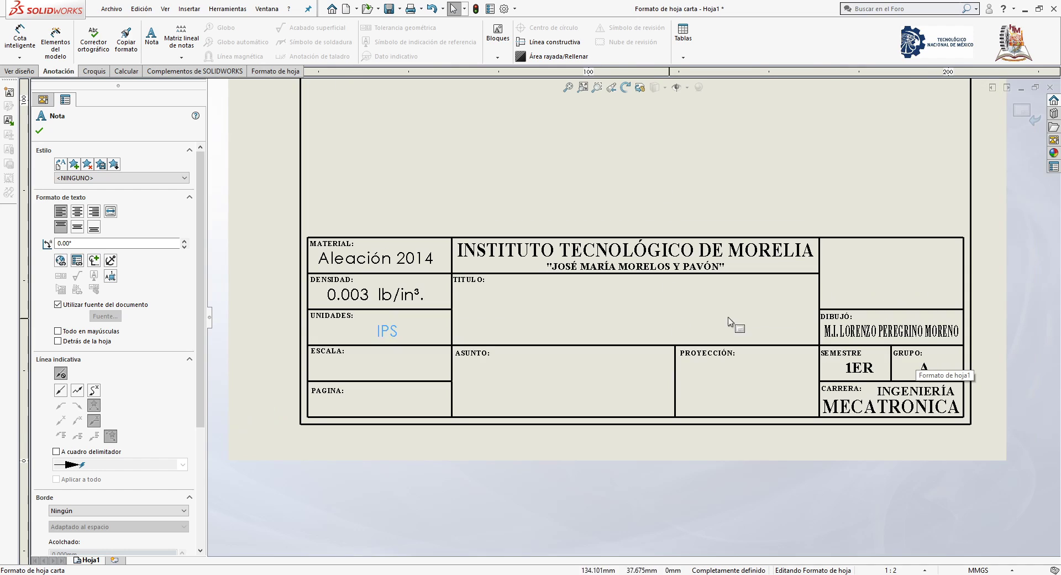
scroll(512, 296, down, 1)
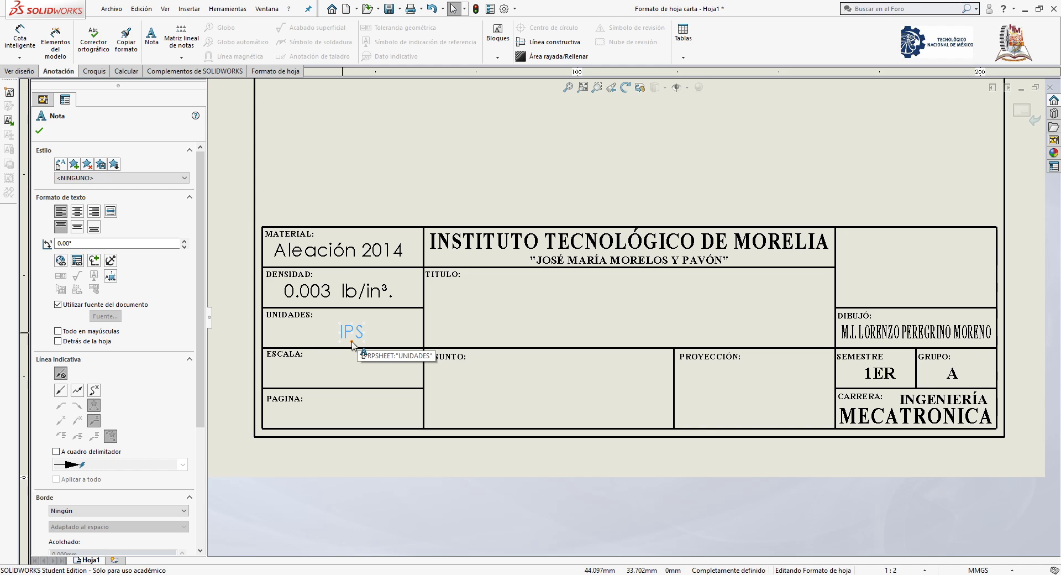
scroll(614, 348, up, 3)
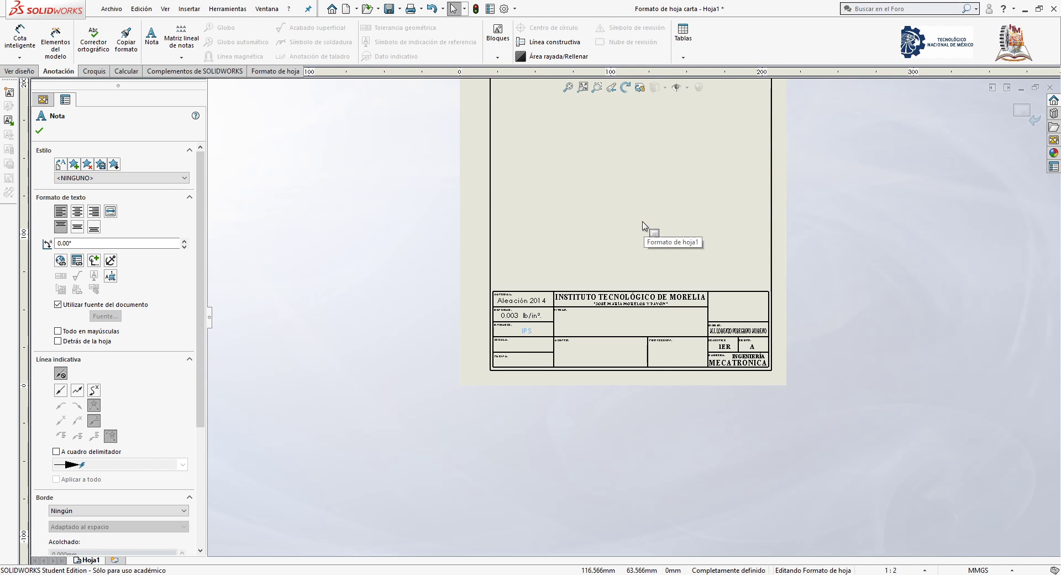
scroll(644, 229, down, 1)
scroll(498, 381, down, 3)
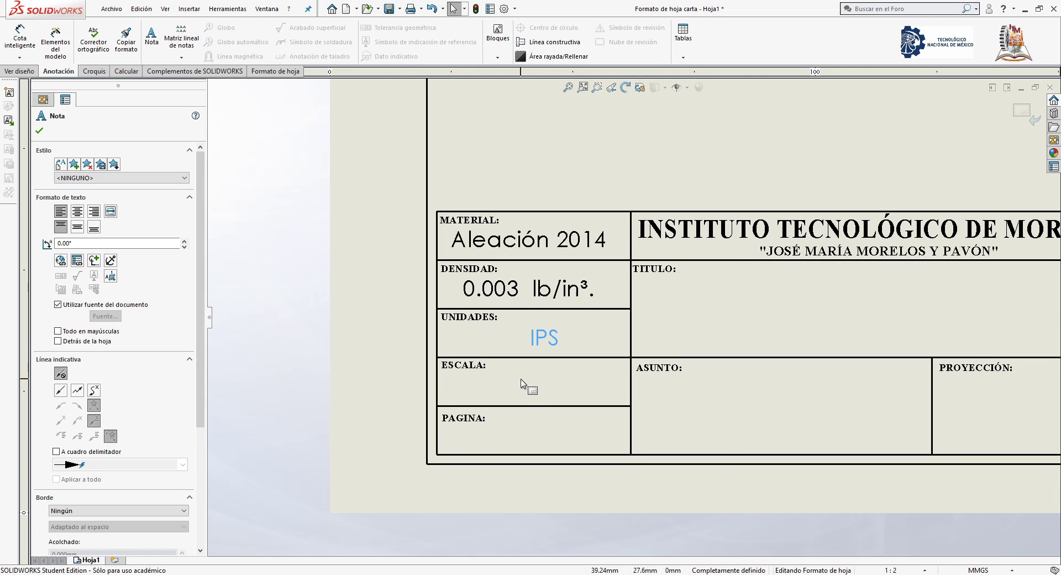
scroll(633, 317, up, 3)
scroll(865, 211, down, 4)
scroll(454, 424, up, 5)
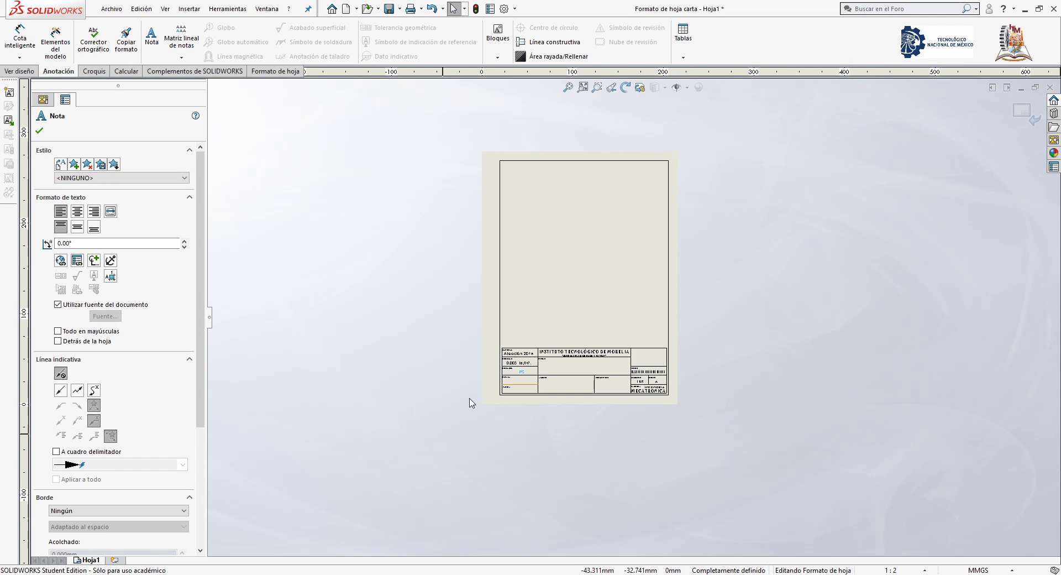
scroll(605, 281, down, 2)
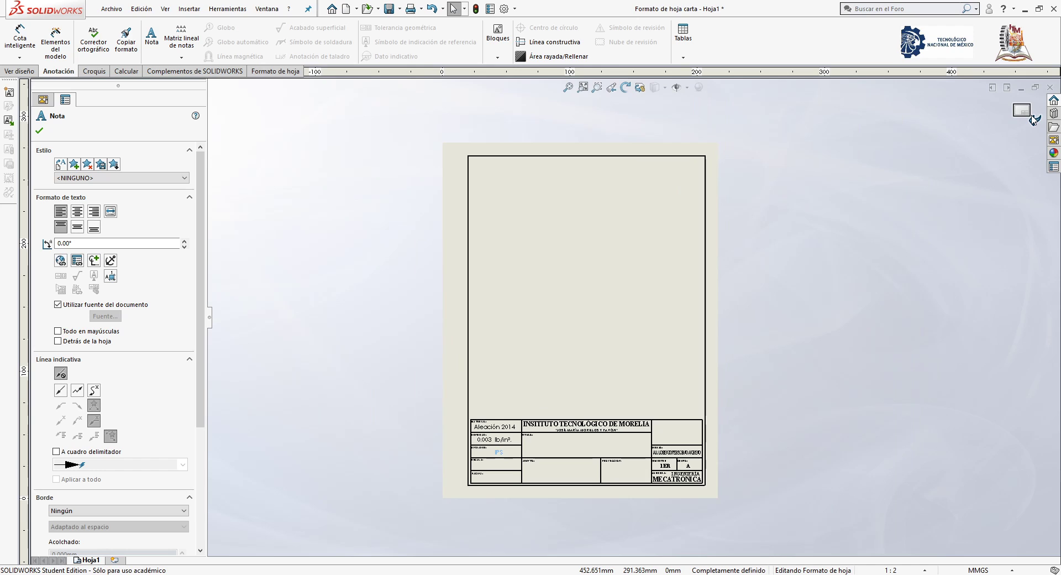
Leave sheet format editing and open the part PARTE2-1 from its drawing view.
click(1033, 121)
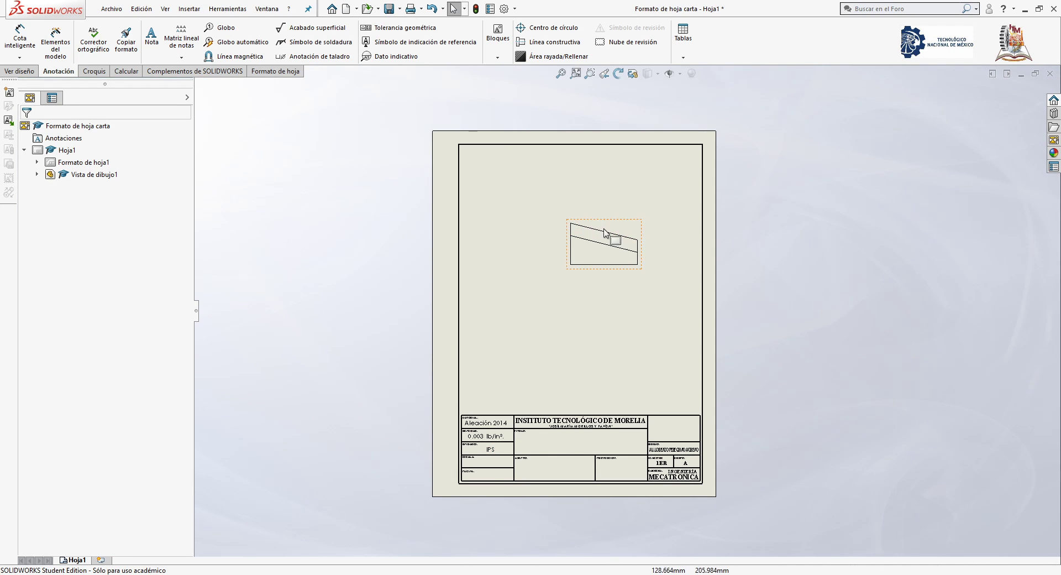
scroll(614, 315, down, 1)
scroll(638, 231, down, 1)
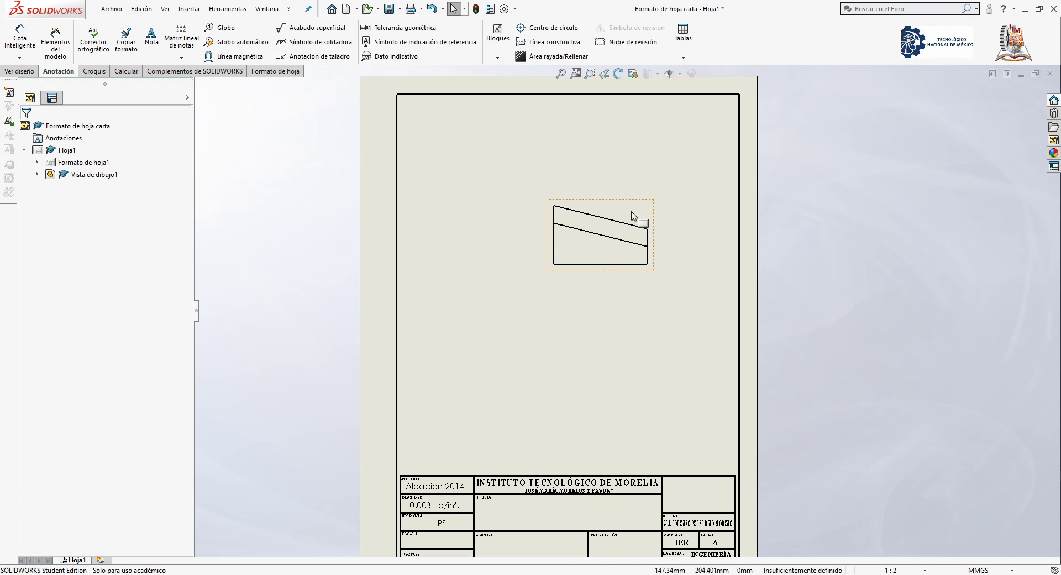
click(630, 208)
right_click(639, 194)
click(640, 188)
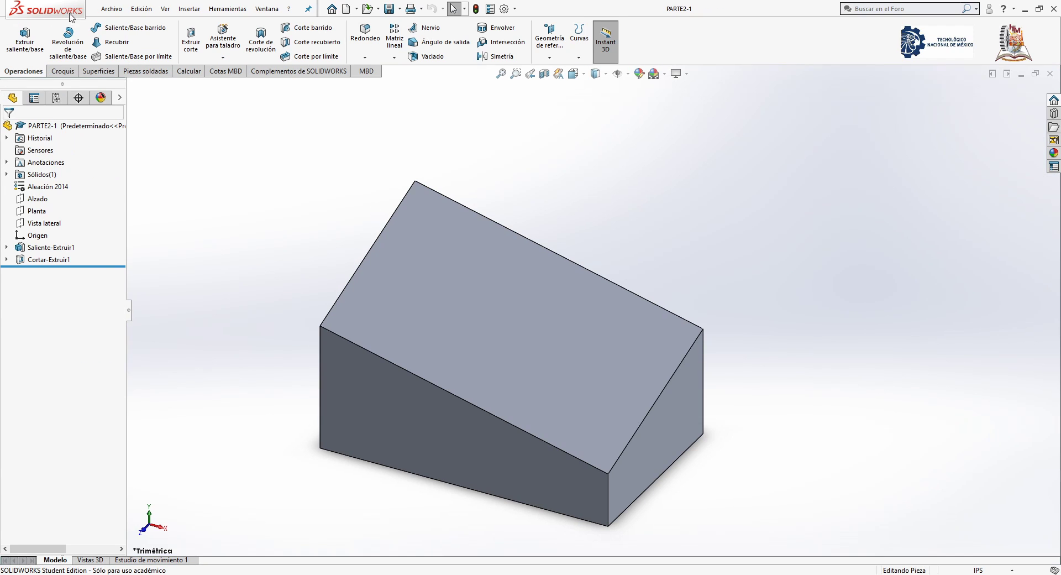
Check the UNIDADES entry in the part's custom properties and return to the drawing without changing it.
click(113, 8)
click(134, 309)
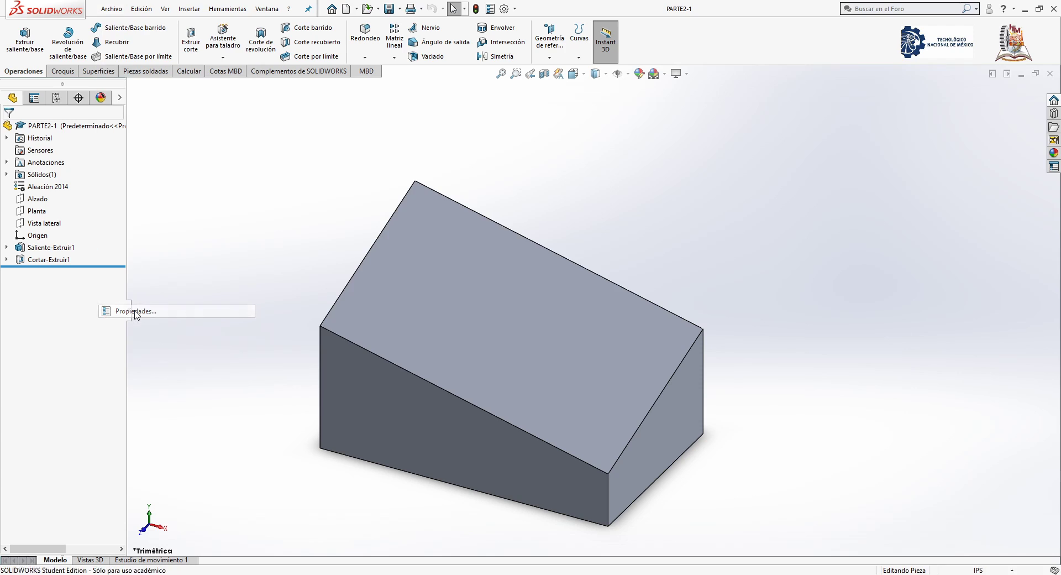
click(383, 337)
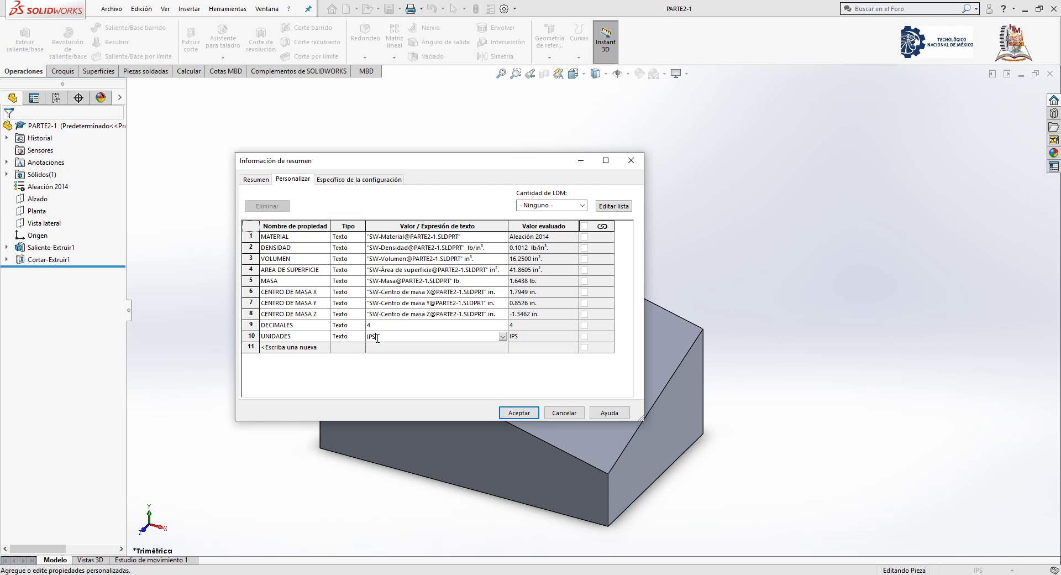
click(564, 412)
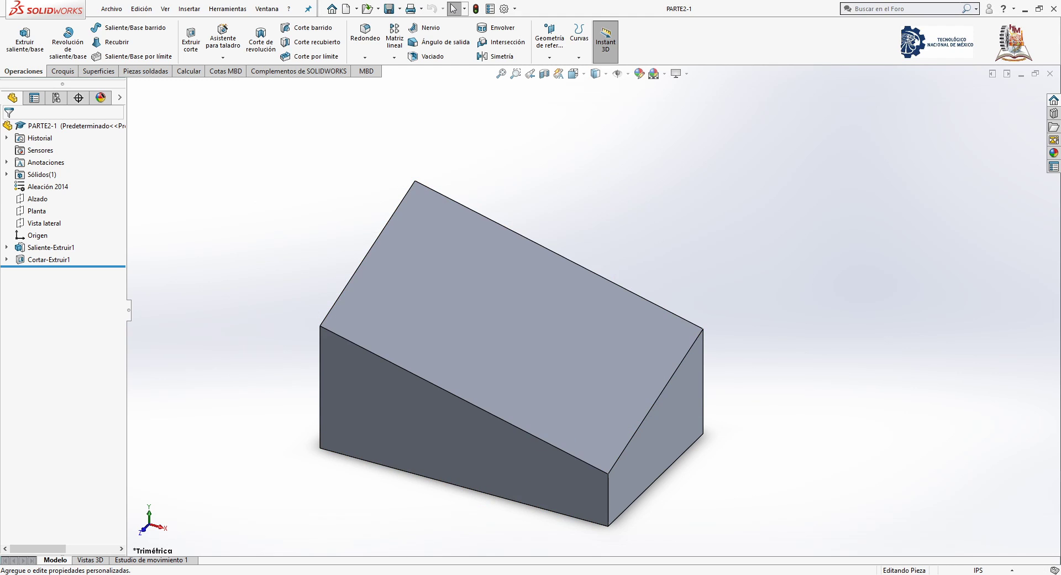
mouse_move(335, 570)
click(277, 533)
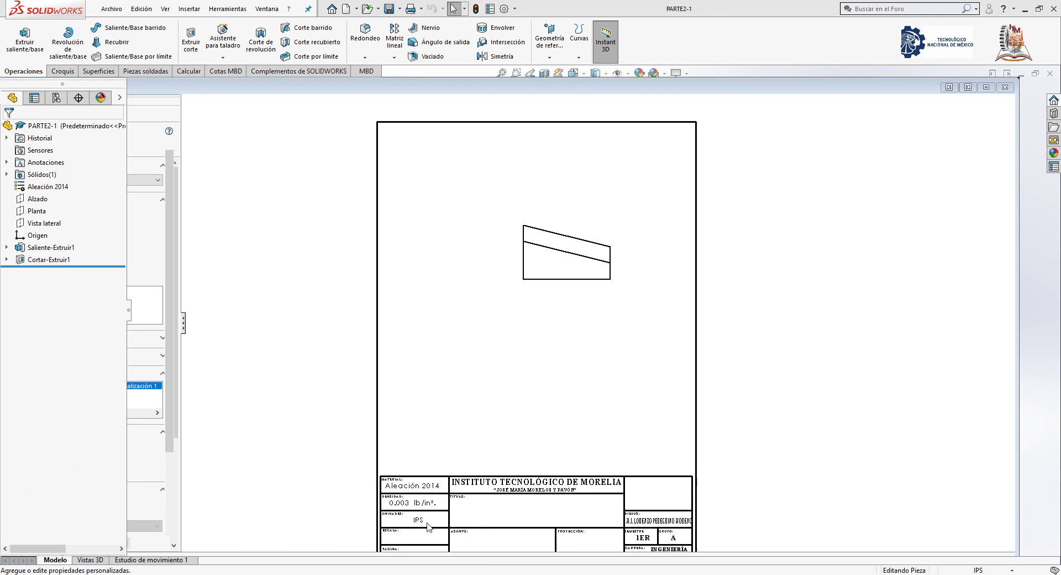
Examine the title block's linked fields and the empty ESCALA, PAGINA, ASUNTO and PROYECCIÓN cells.
scroll(561, 512, down, 5)
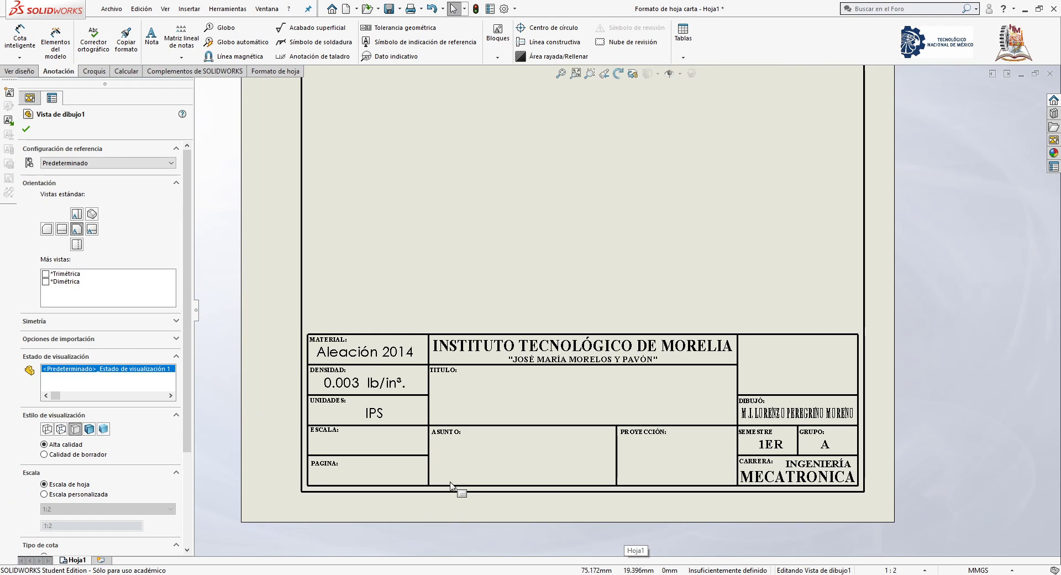
scroll(450, 485, down, 2)
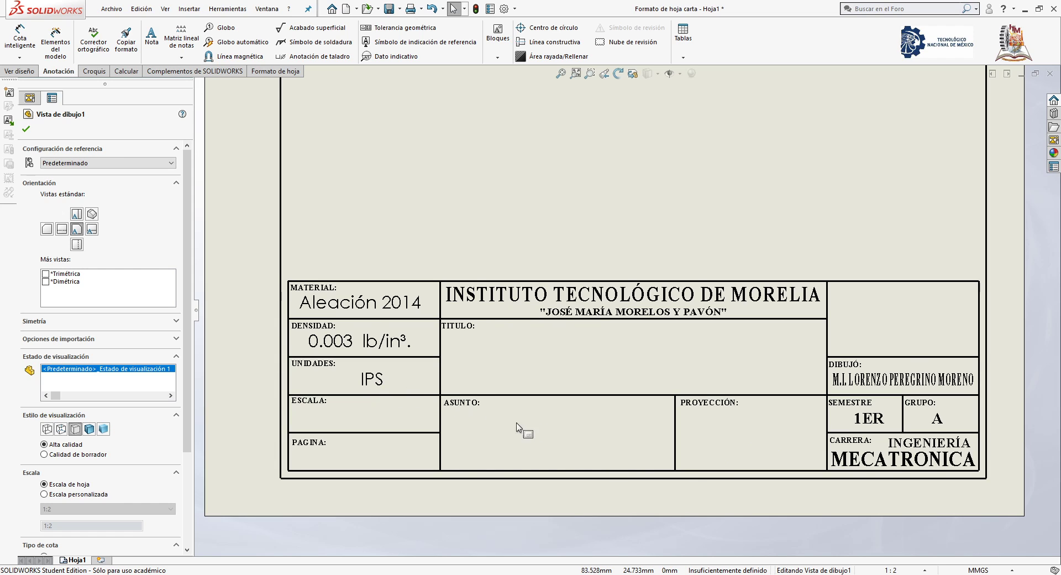
scroll(419, 423, down, 2)
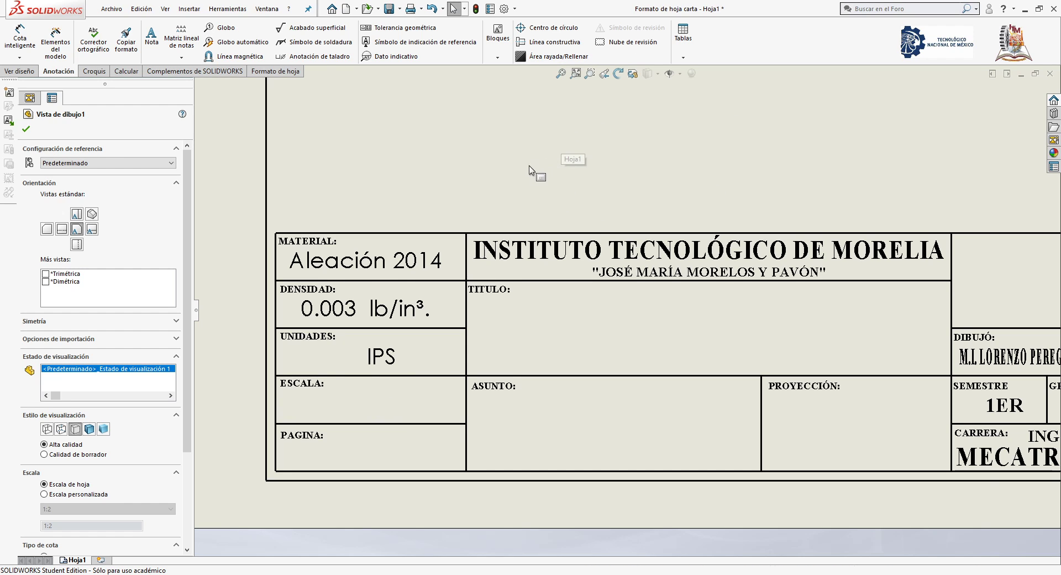
scroll(540, 168, up, 5)
scroll(657, 326, down, 3)
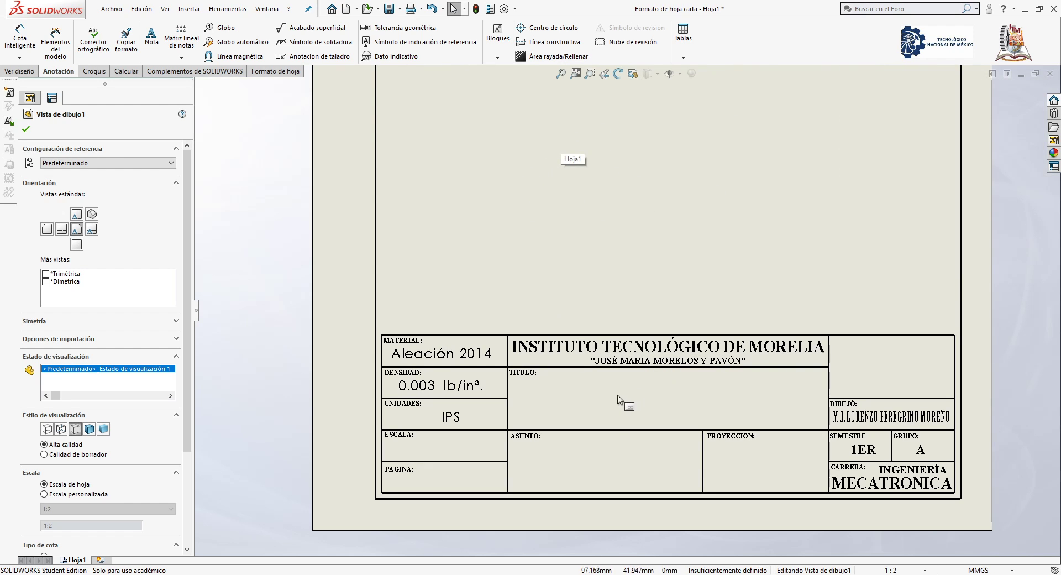
scroll(540, 421, down, 2)
scroll(409, 484, down, 2)
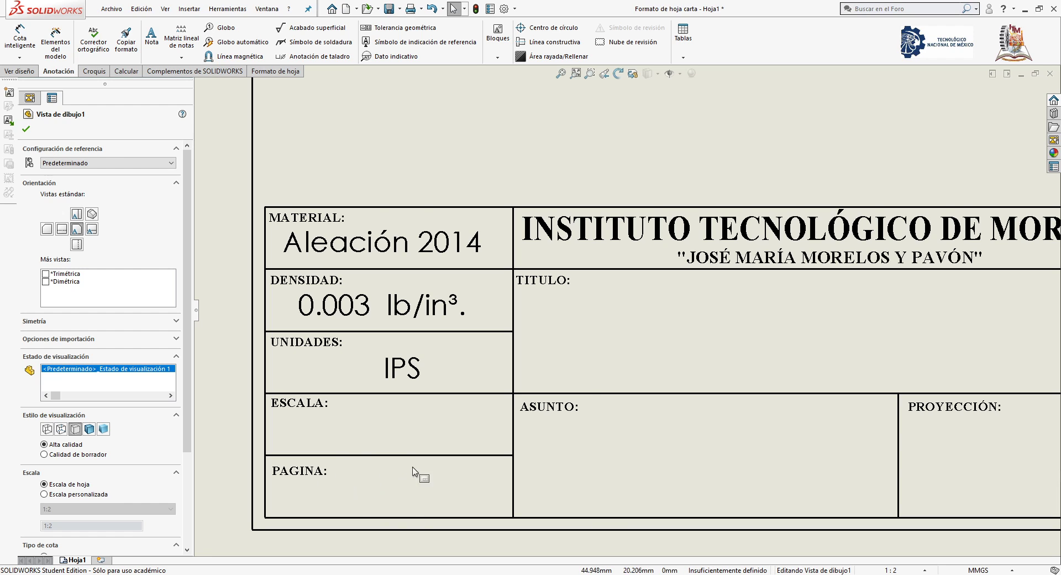
scroll(437, 486, down, 2)
scroll(414, 444, down, 1)
scroll(428, 407, up, 3)
scroll(572, 361, down, 2)
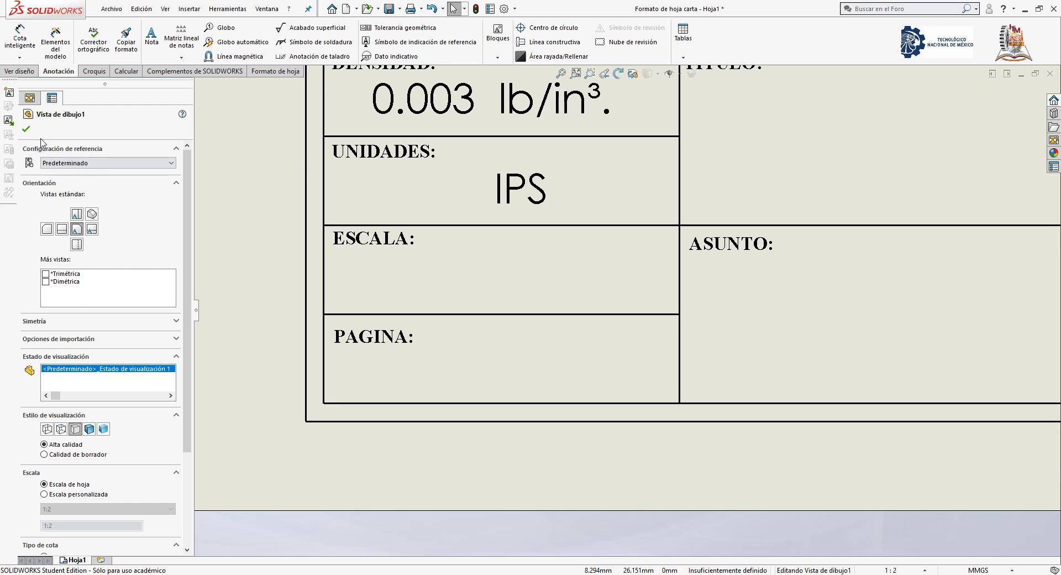
click(26, 129)
click(20, 71)
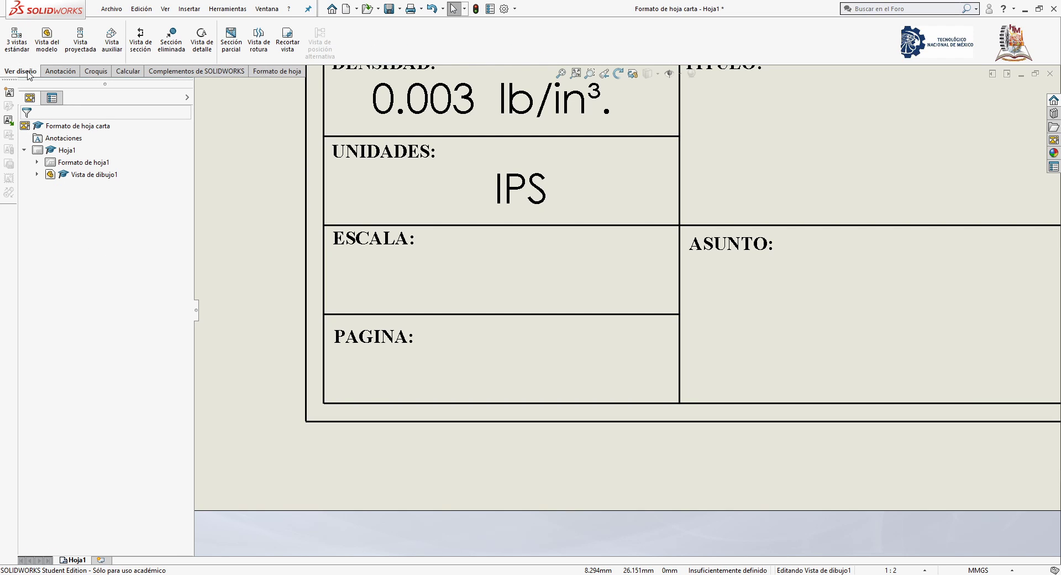
click(60, 72)
click(152, 36)
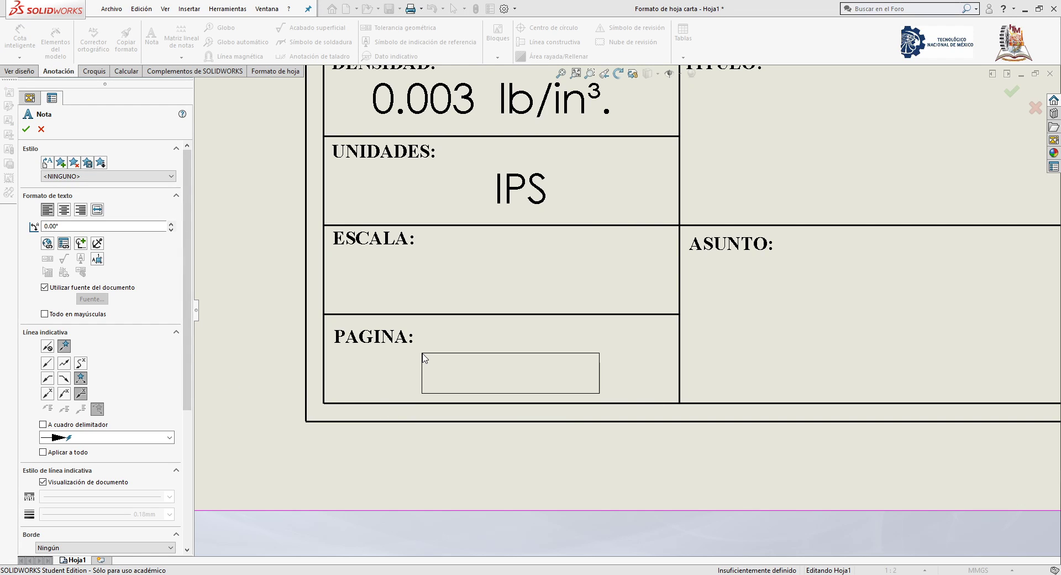
click(421, 356)
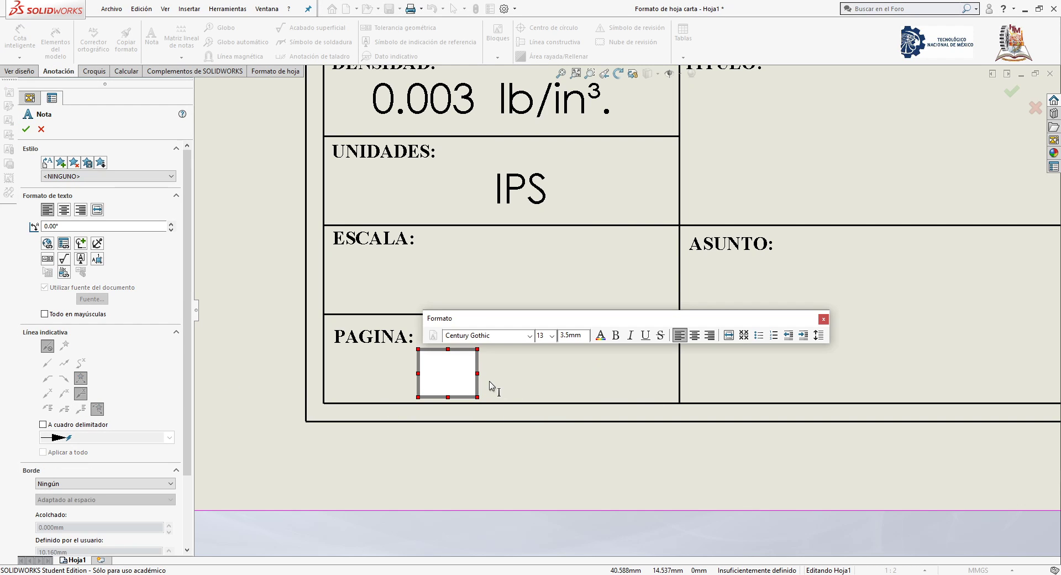
key(Escape)
scroll(557, 371, up, 5)
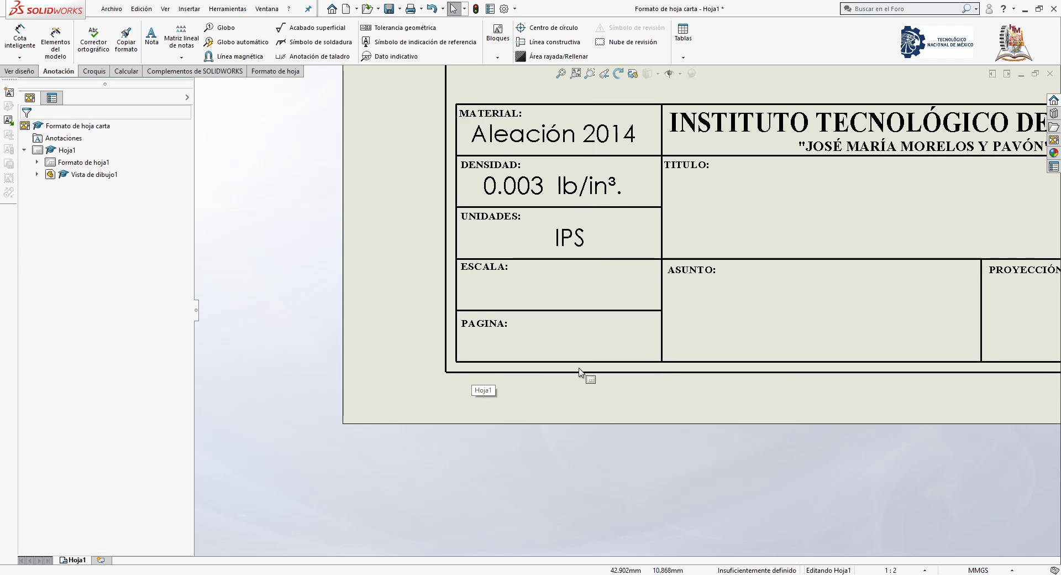
Open the sheet format Formato de hoja1 for editing.
key(f)
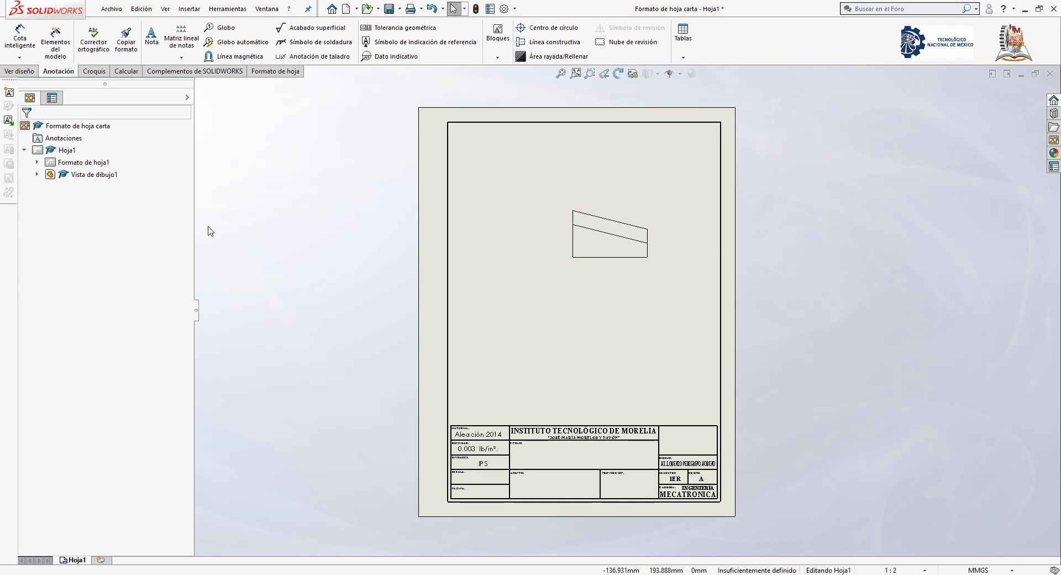
right_click(83, 162)
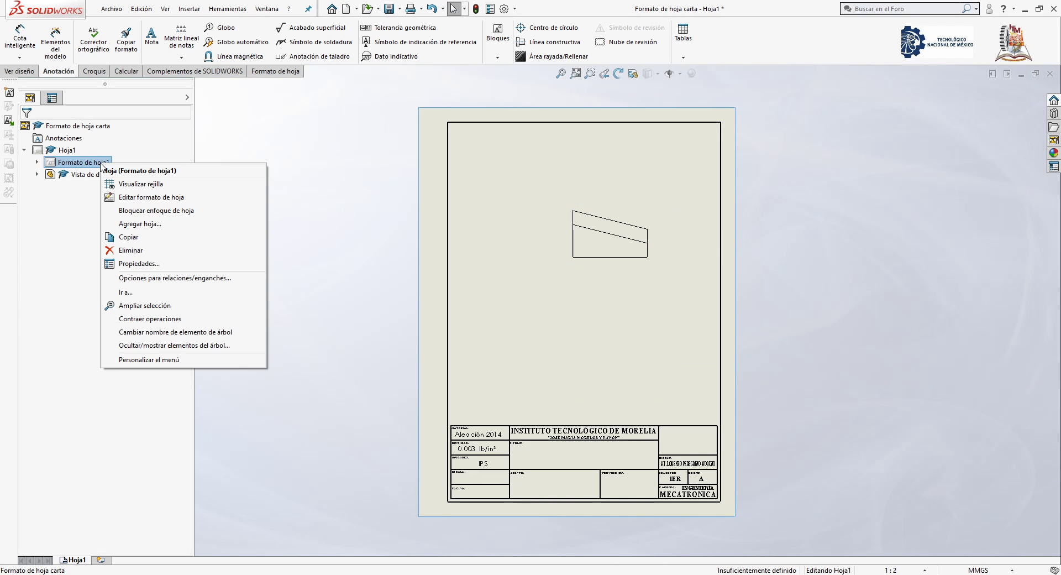
click(113, 191)
scroll(533, 486, down, 2)
scroll(643, 296, up, 4)
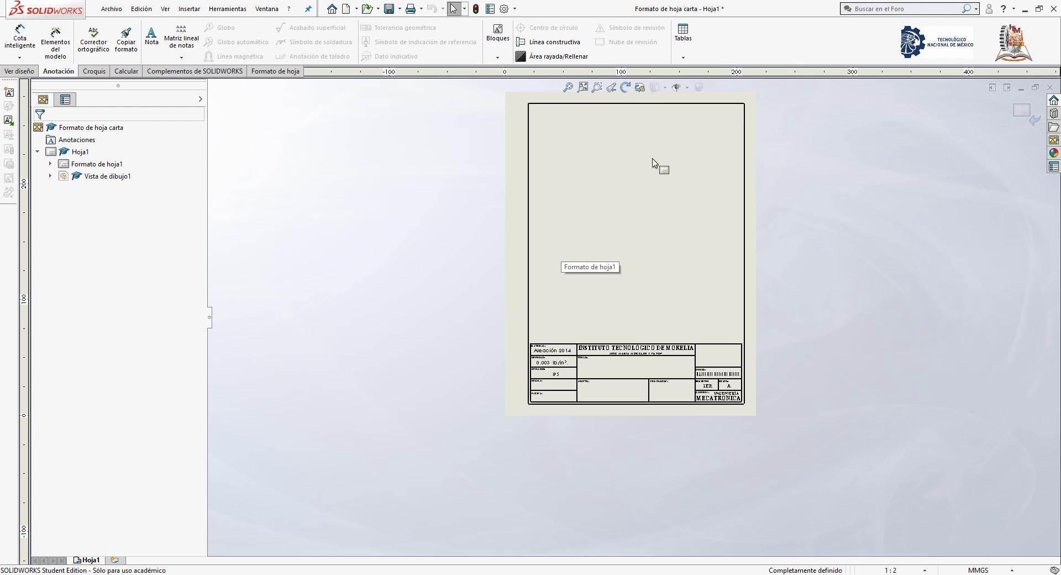
key(f)
scroll(558, 510, down, 6)
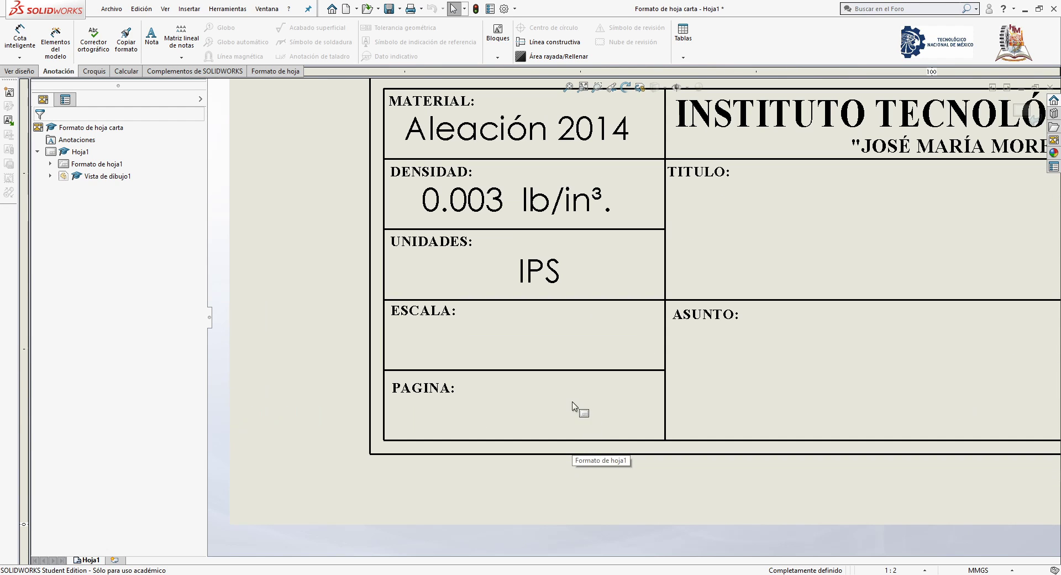
Place a new note in the PAGINA cell and open its link-to-property settings.
click(151, 35)
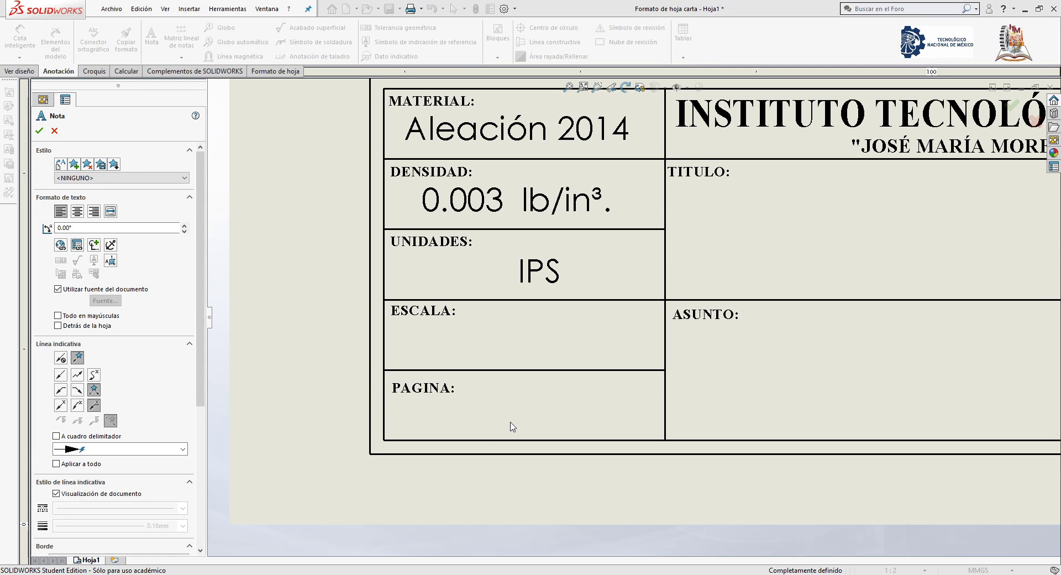
click(485, 413)
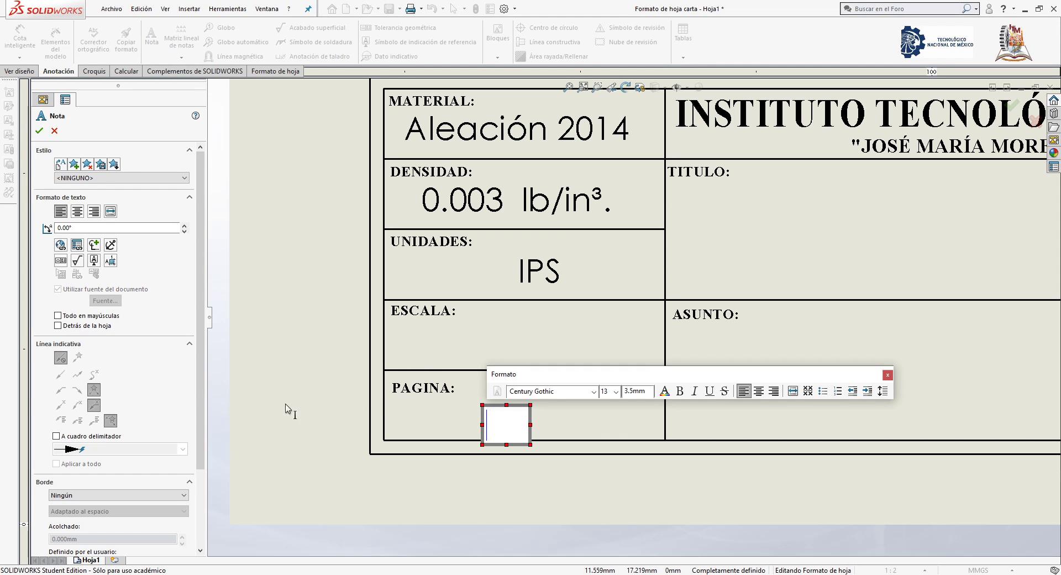
click(79, 247)
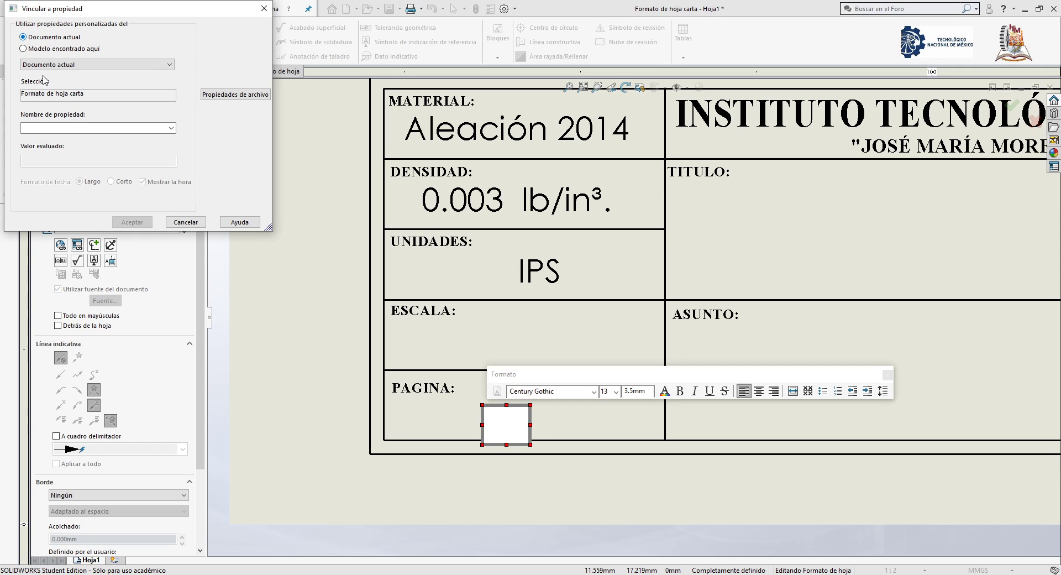
Link the note to the current document's SW-Hoja actual(Current Sheet) property and move it slightly up within the PAGINA cell.
click(172, 128)
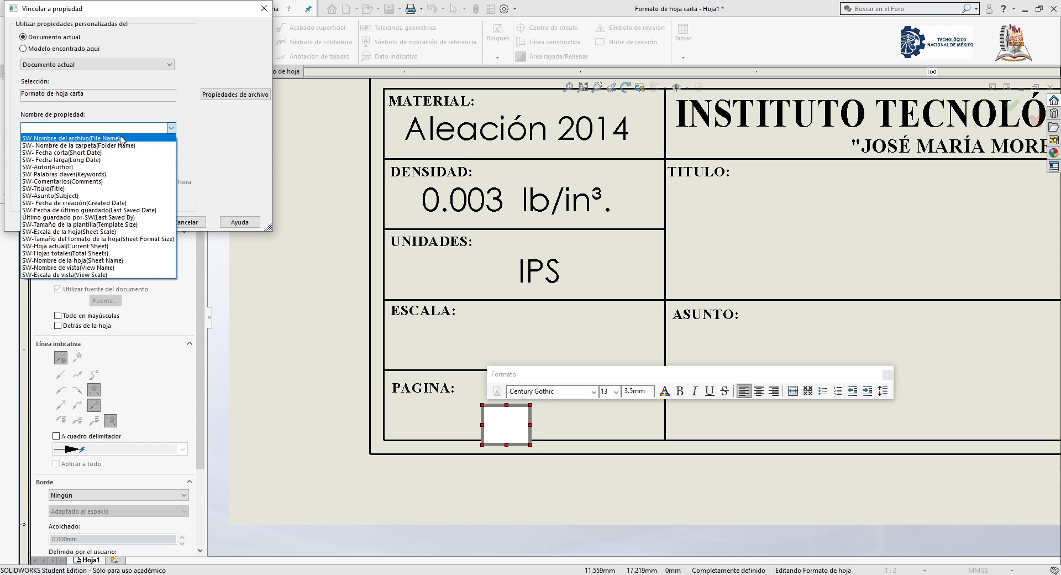
key(Down)
key(Down)
key(Down)
key(Down)
key(Down)
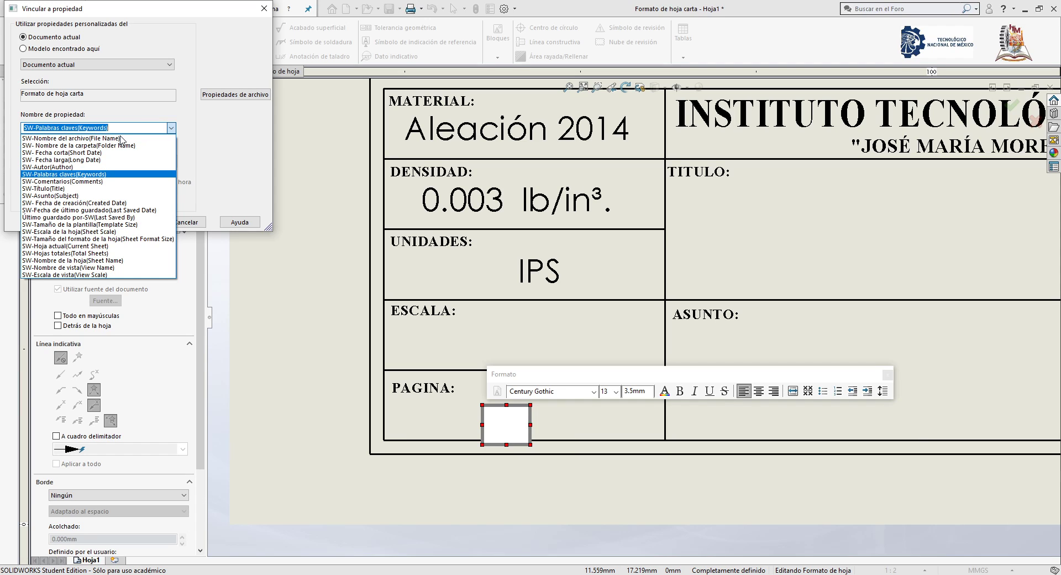
key(Down)
key(Down)
key(Down)
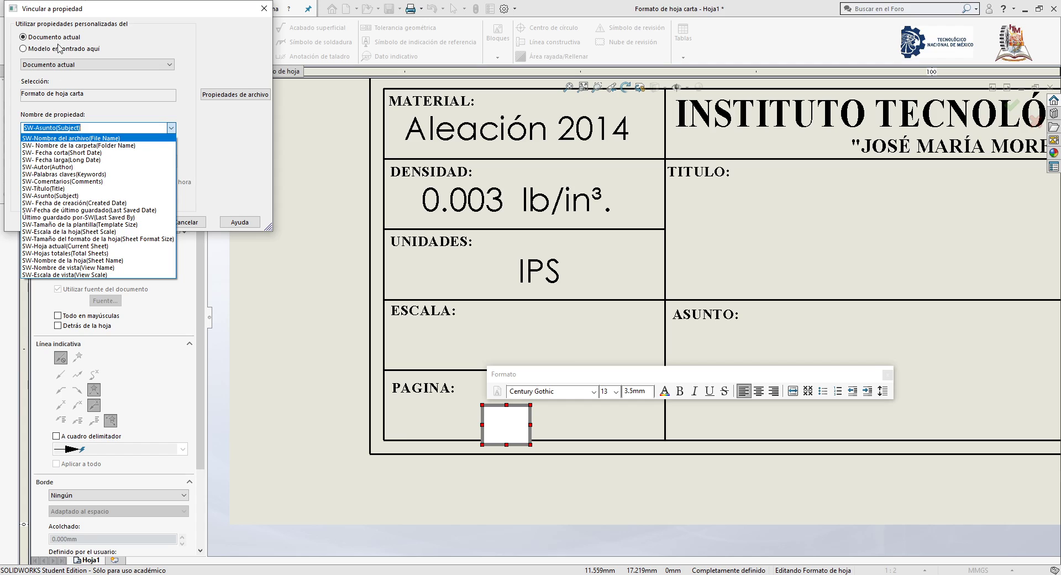
click(58, 246)
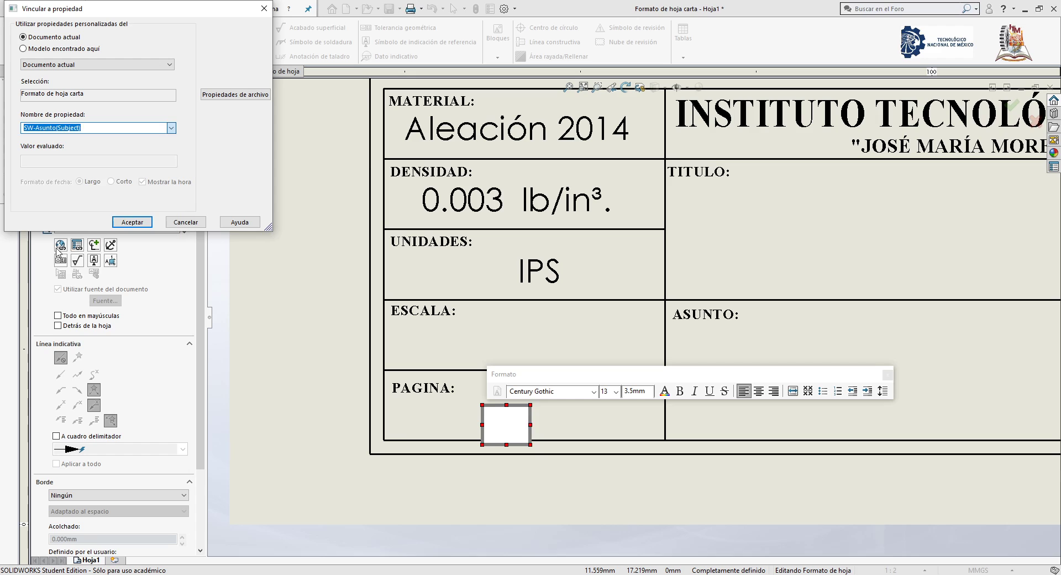
click(131, 221)
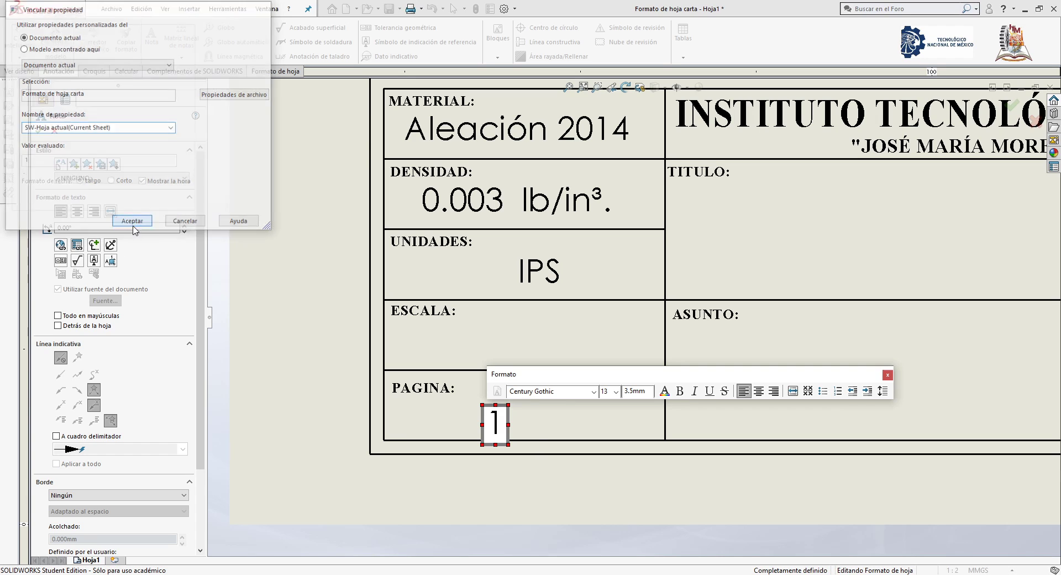
click(566, 434)
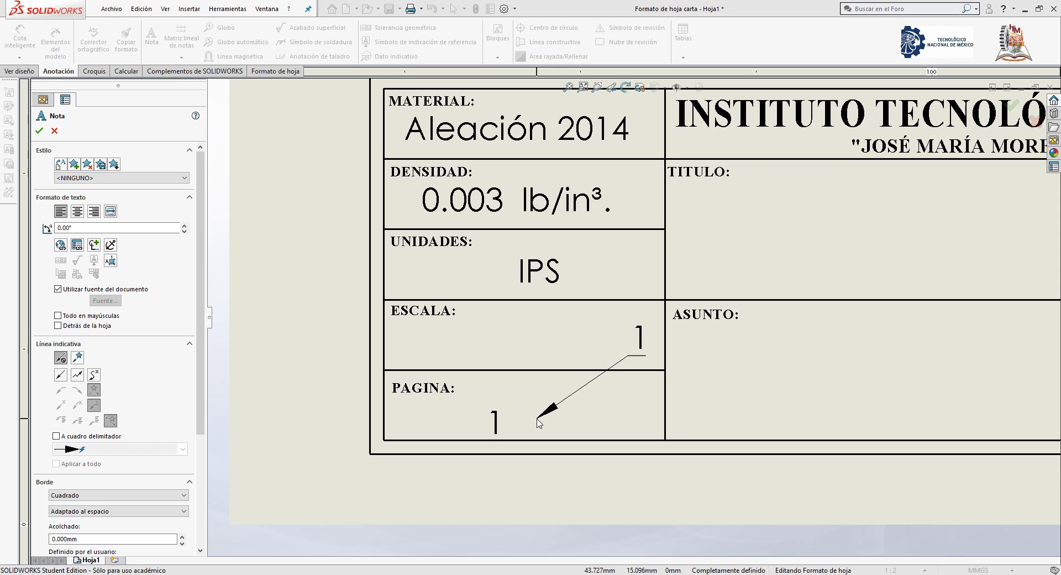
key(Escape)
click(494, 408)
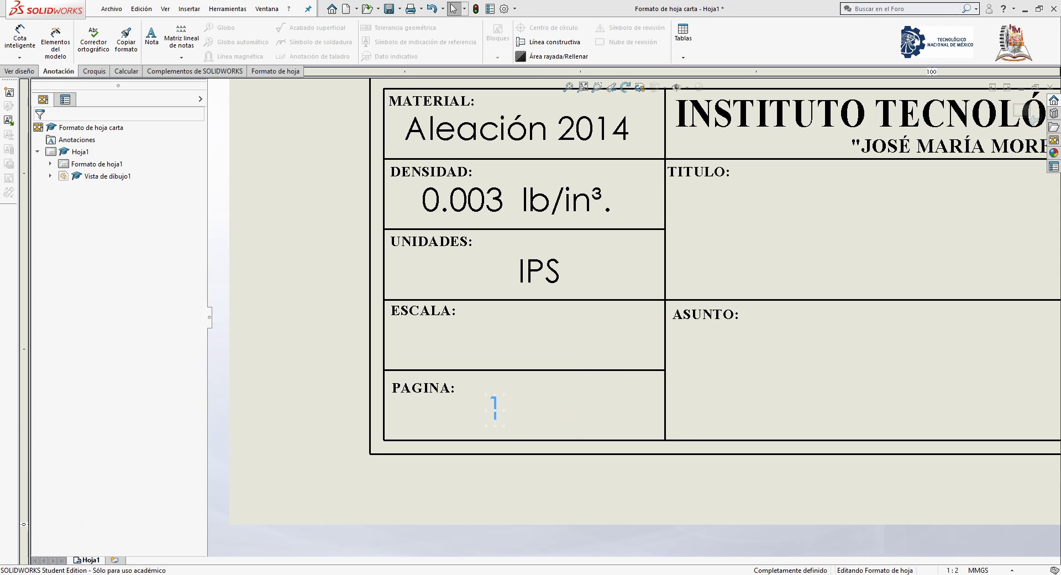
click(521, 415)
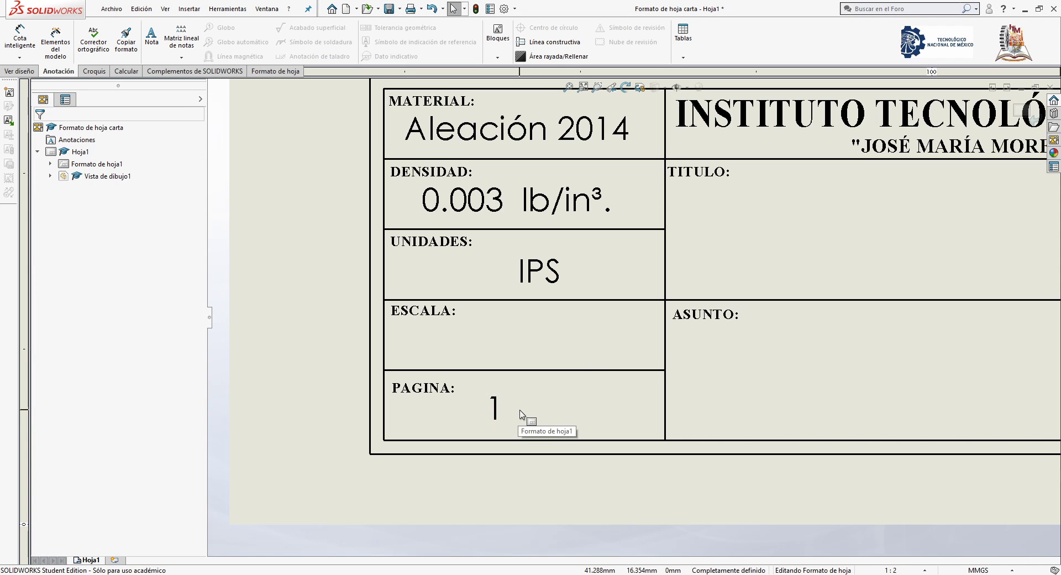
Try a second PAGINA note linked to SW-Hojas totales(Total Sheets) beside the current sheet number, and delete it.
click(151, 36)
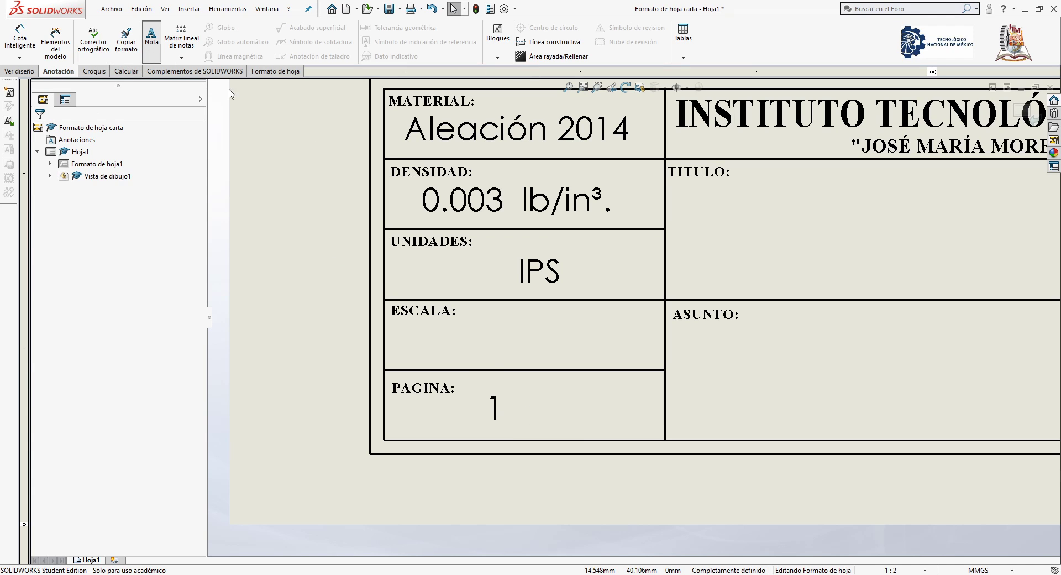
click(541, 398)
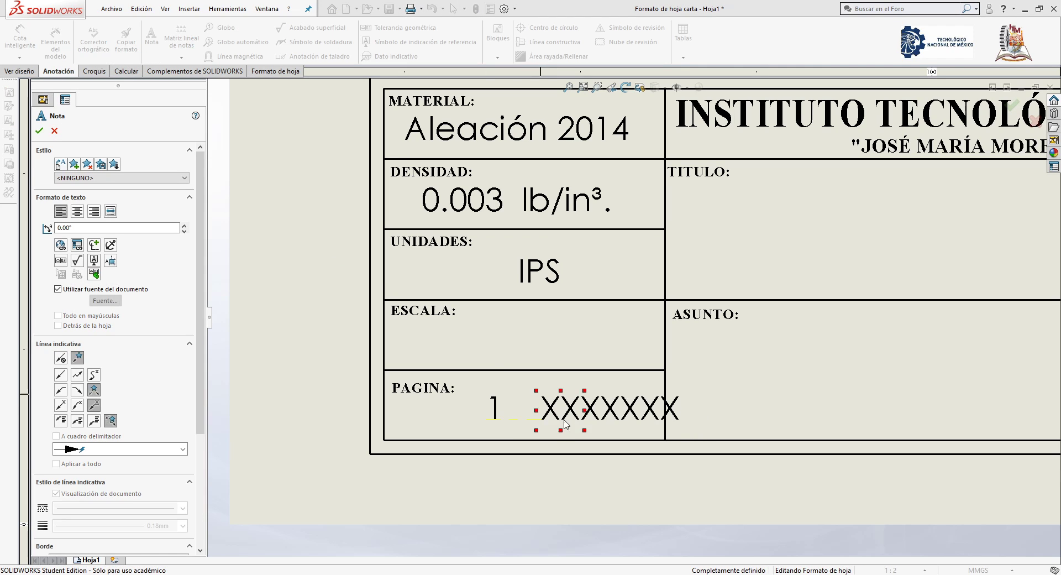
click(77, 247)
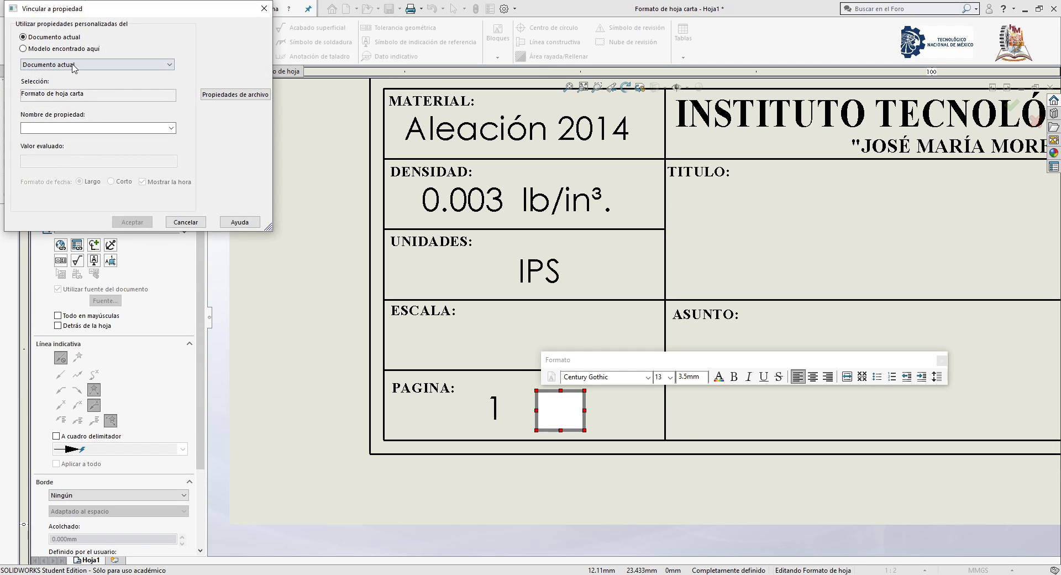
click(171, 128)
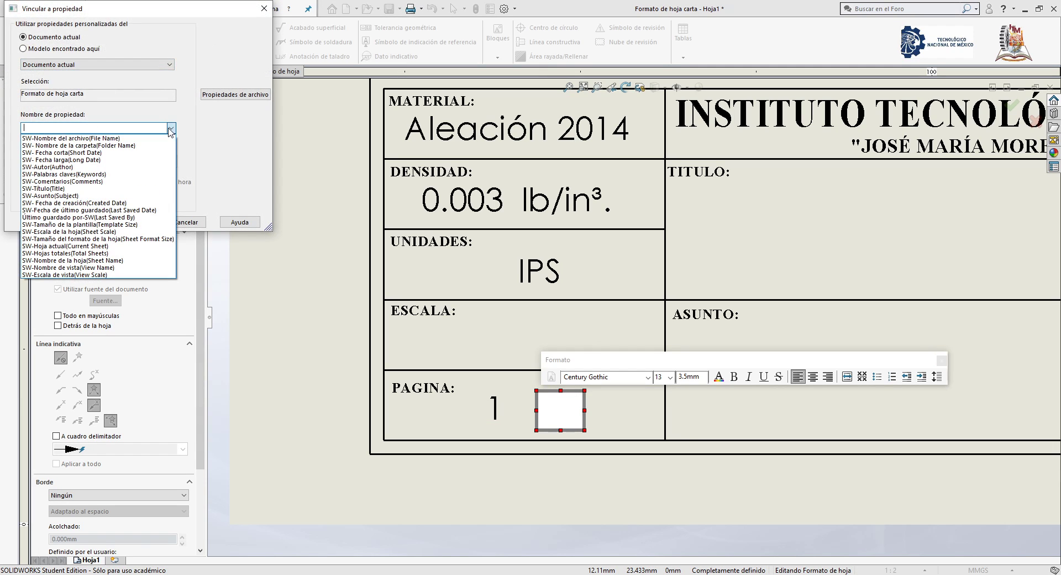
click(64, 254)
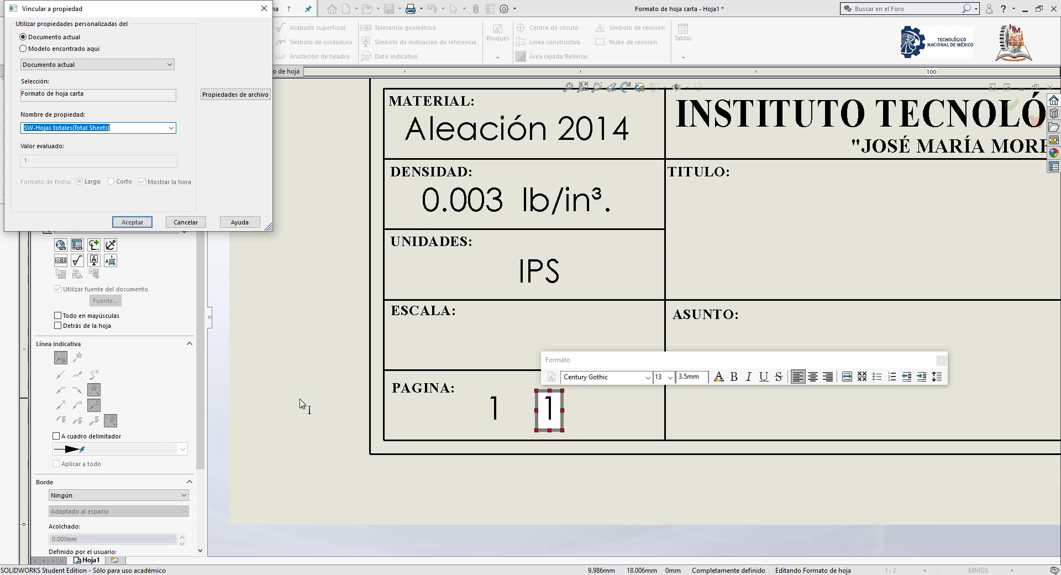
click(130, 221)
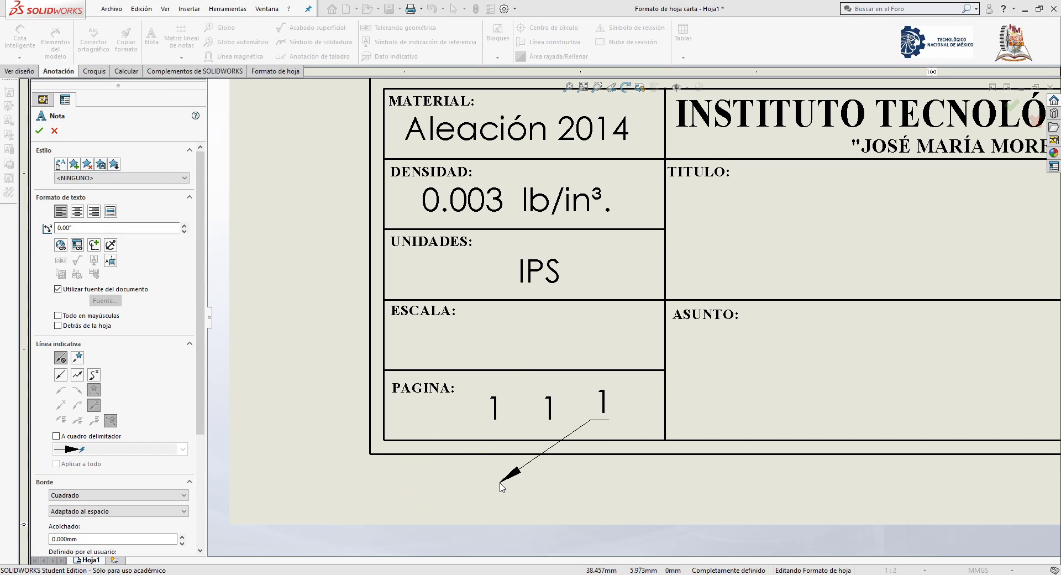
key(Escape)
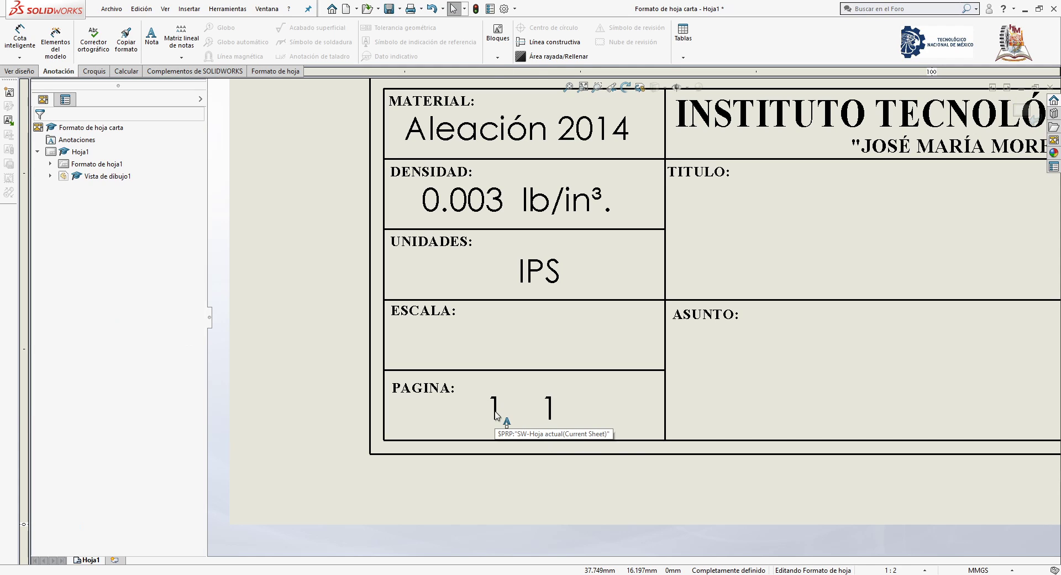
click(553, 409)
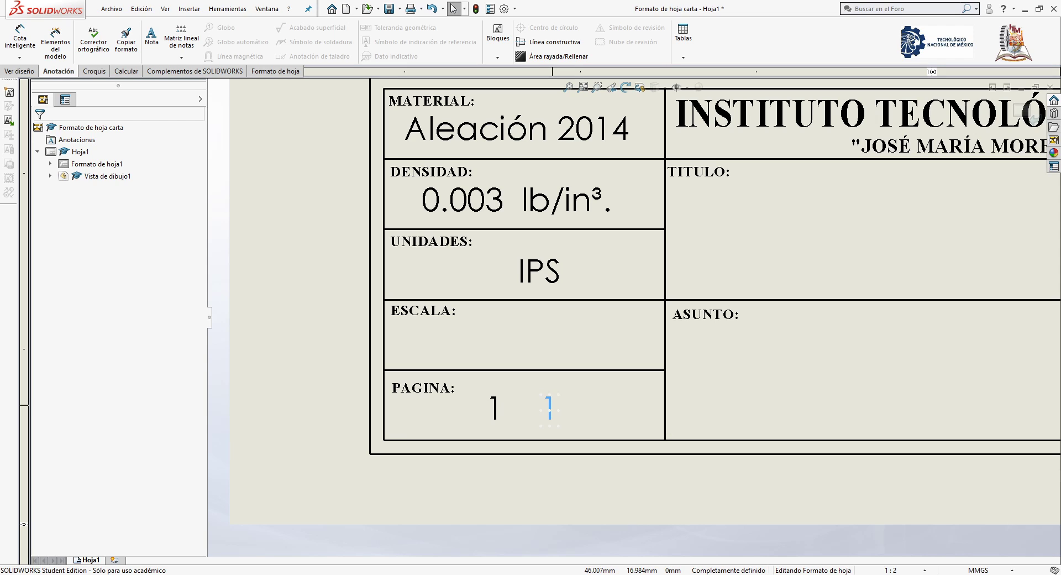
key(Delete)
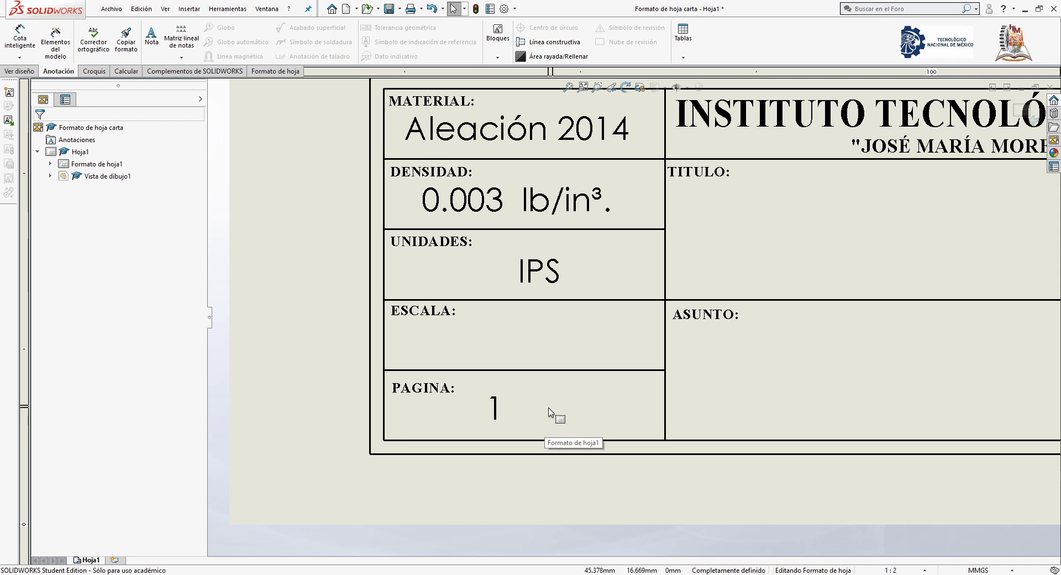
Open the current sheet number note in the PAGINA cell for text editing.
click(497, 411)
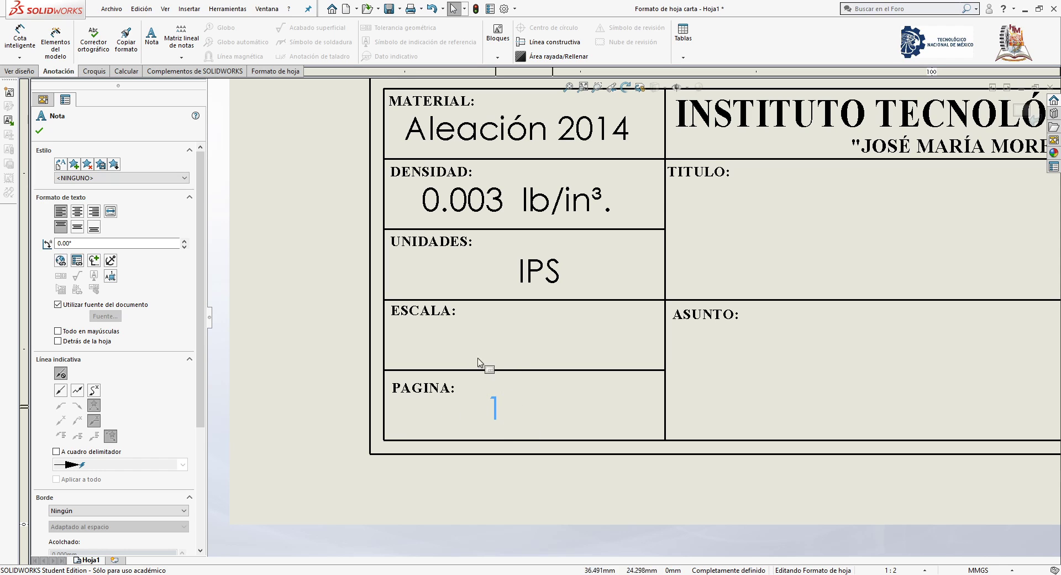
right_click(498, 402)
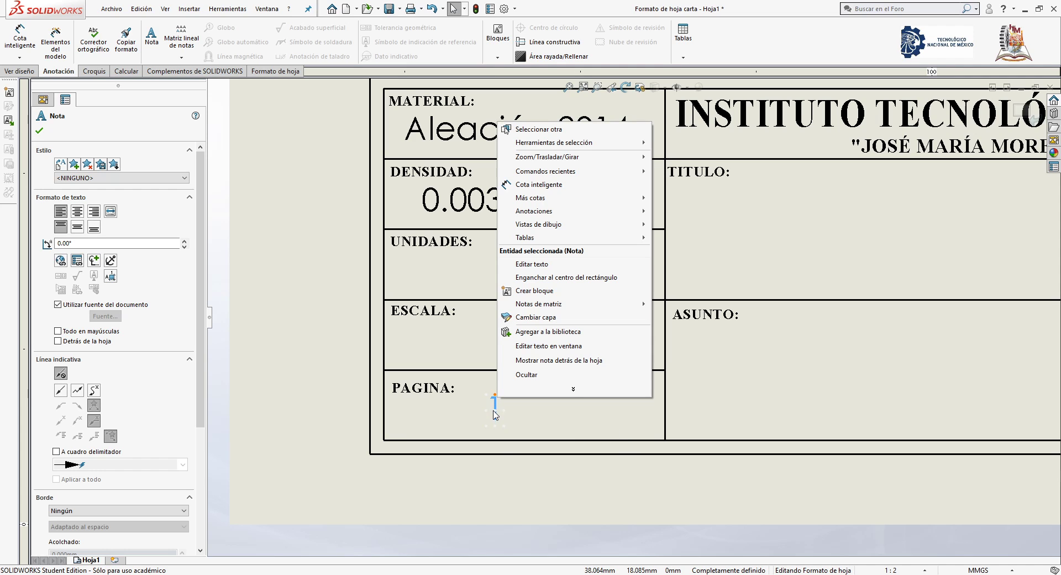
click(495, 414)
double_click(494, 410)
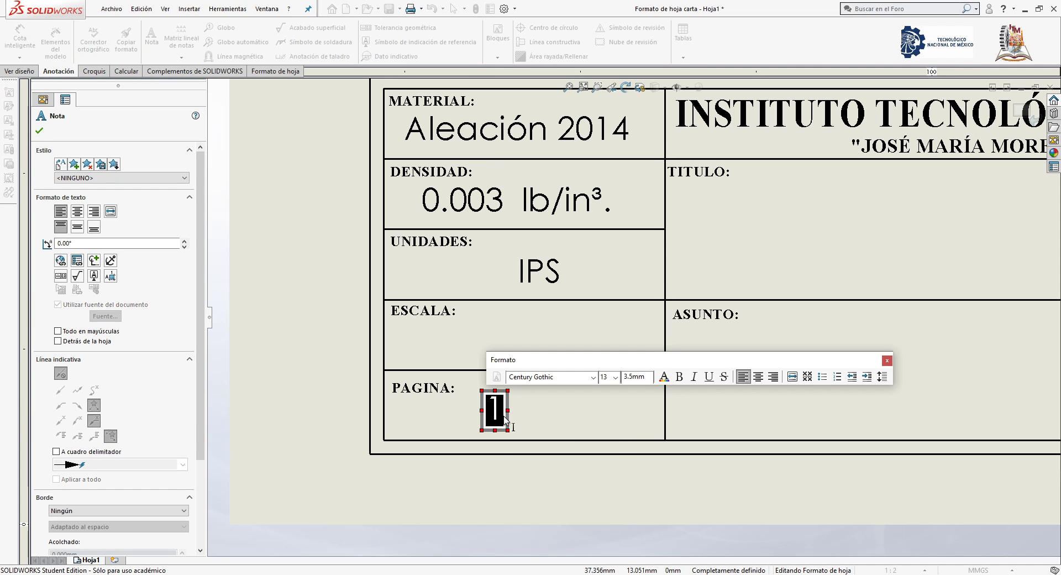
click(552, 429)
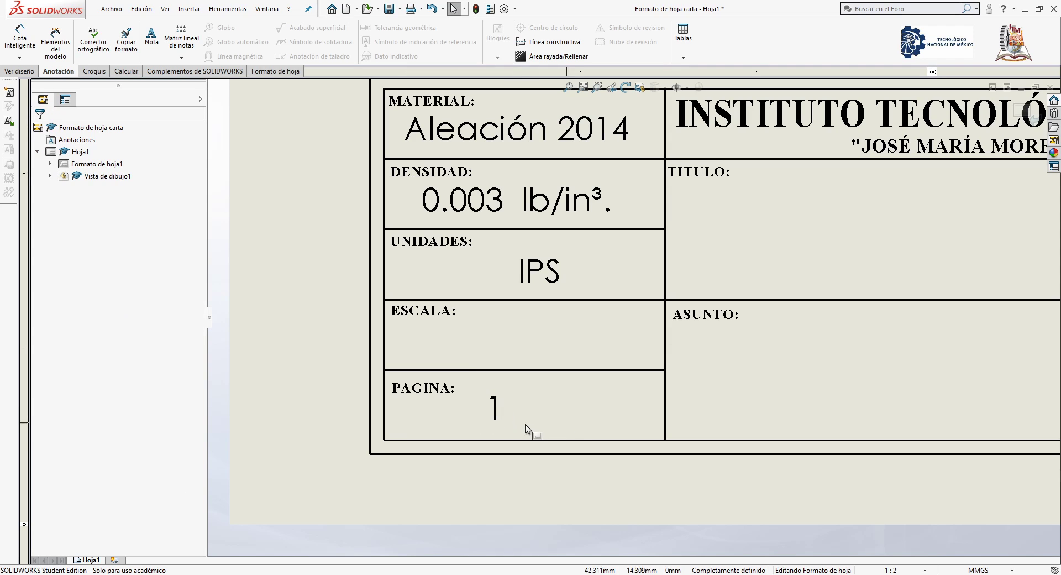
double_click(495, 413)
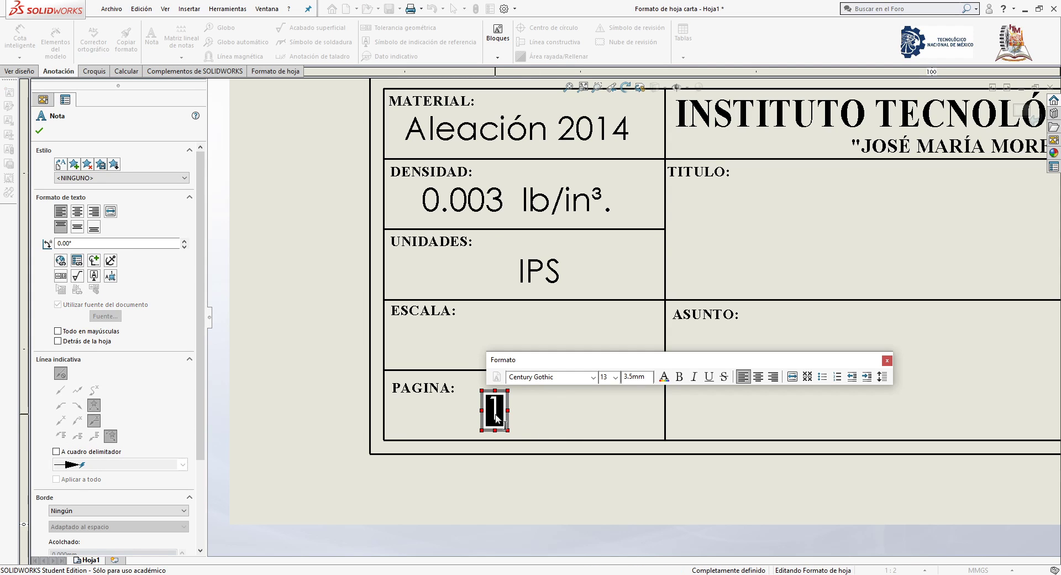
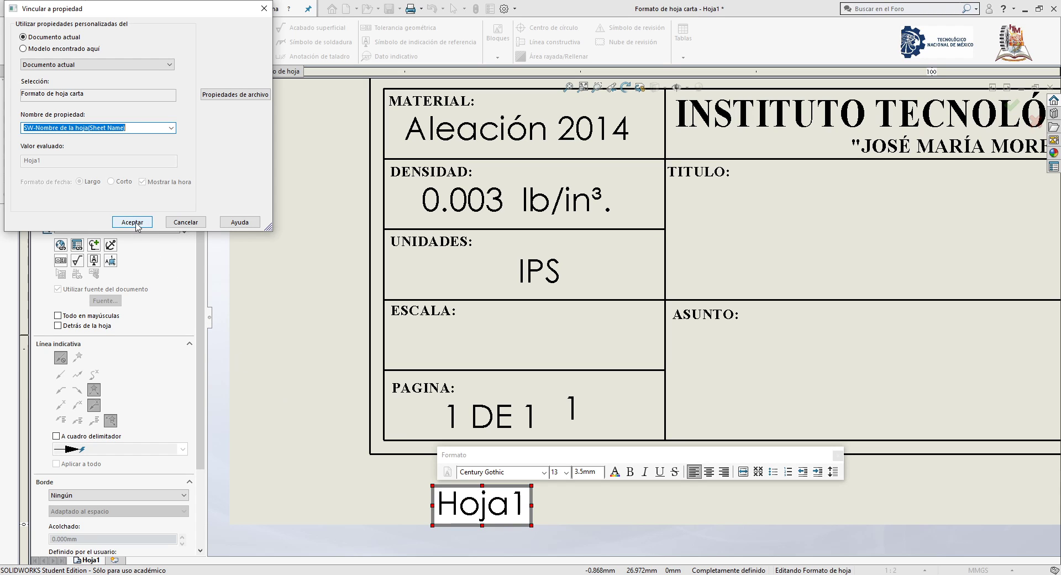
Link the note below the title block to the current document's SW-Nombre de la hoja(Sheet Name) property.
click(133, 223)
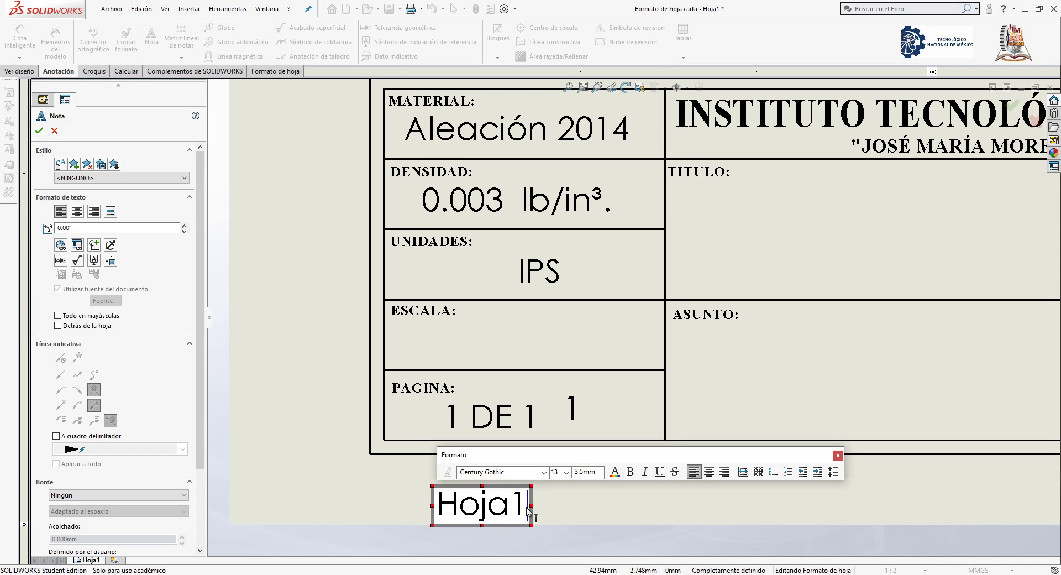
Append a link to the found model's UNIDADES property after the sheet name in the note below the title block.
click(77, 246)
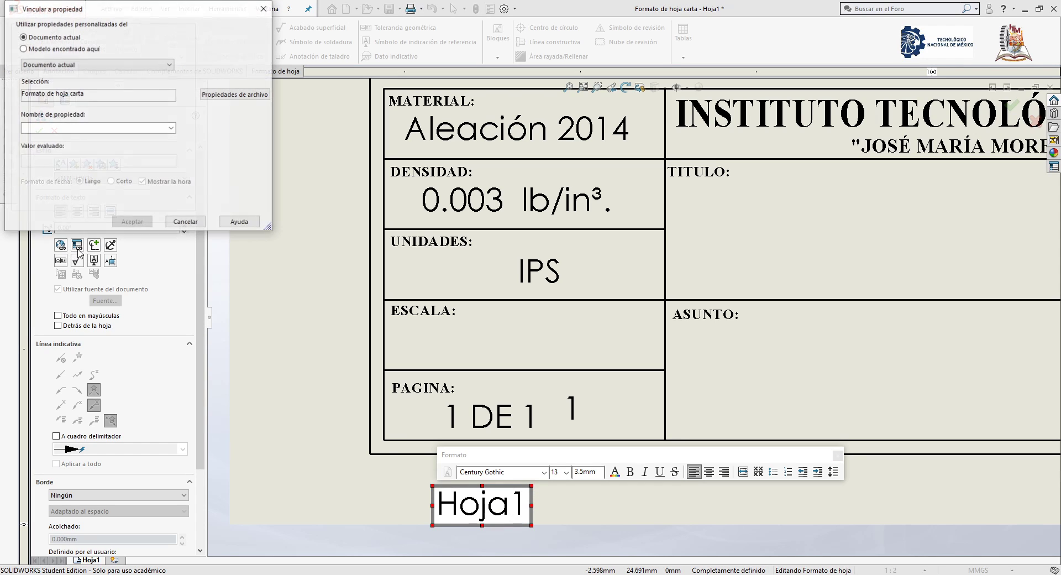
click(69, 49)
click(171, 129)
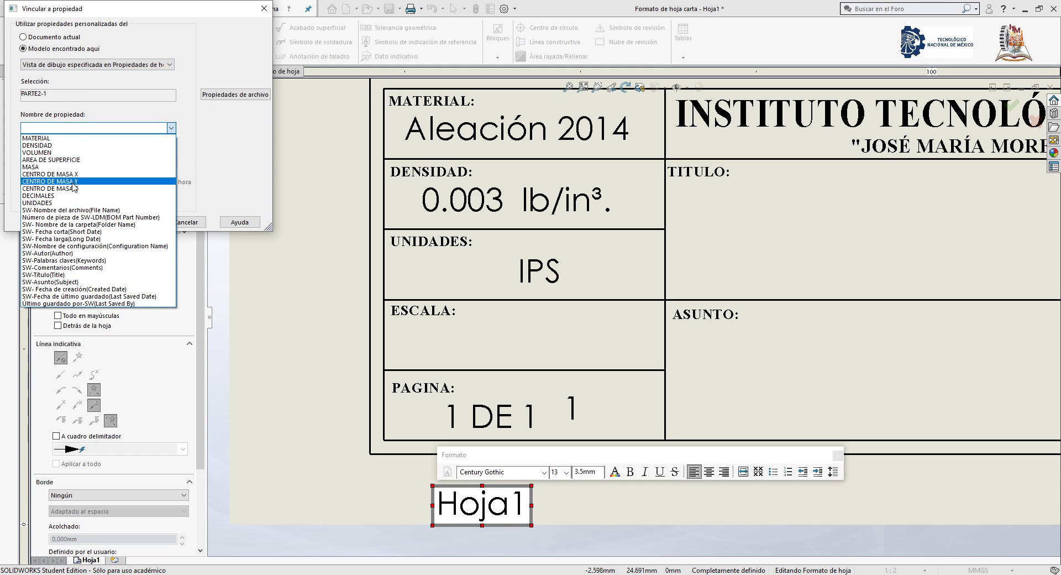
click(65, 202)
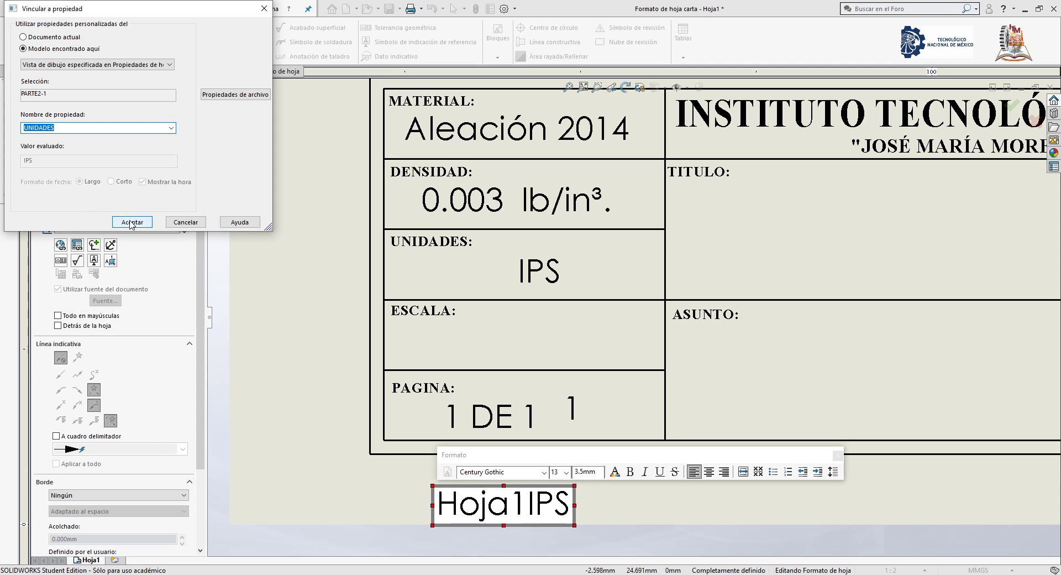
click(132, 222)
click(459, 527)
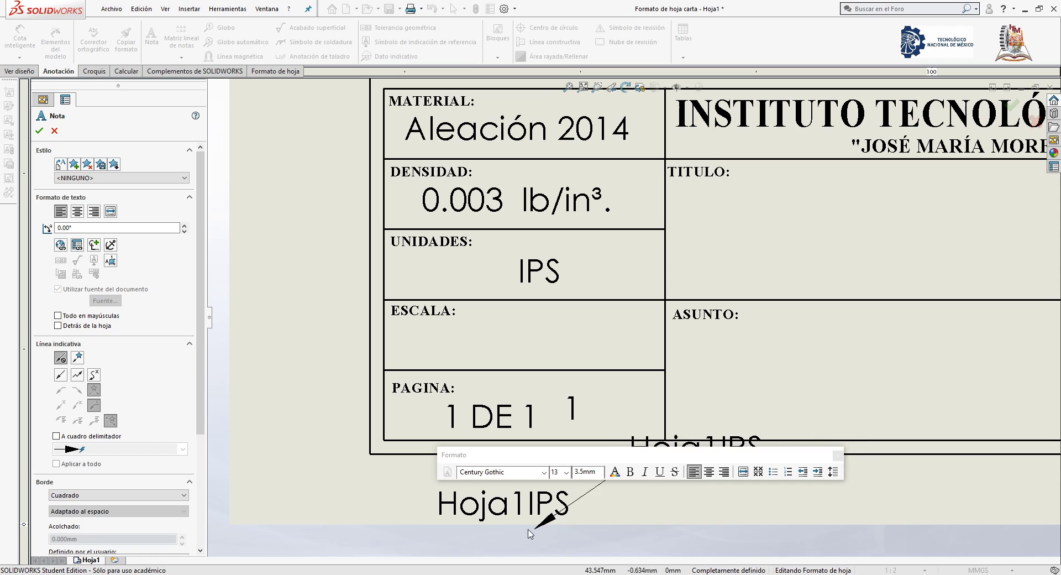
key(Escape)
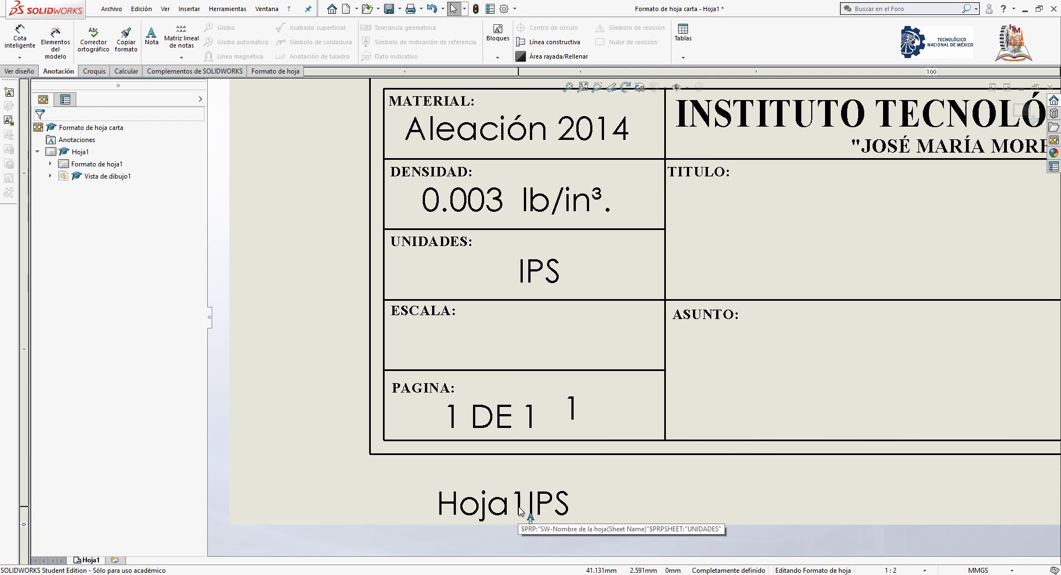
Edit the note's text in a window to insert spaces between the linked sheet name and the UNIDADES property.
click(520, 511)
right_click(520, 511)
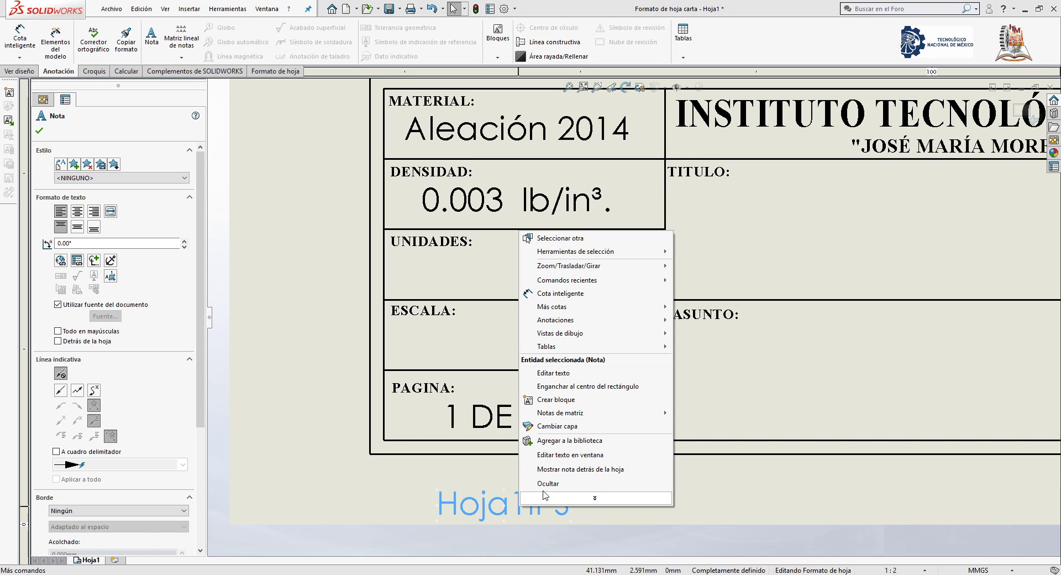
click(573, 454)
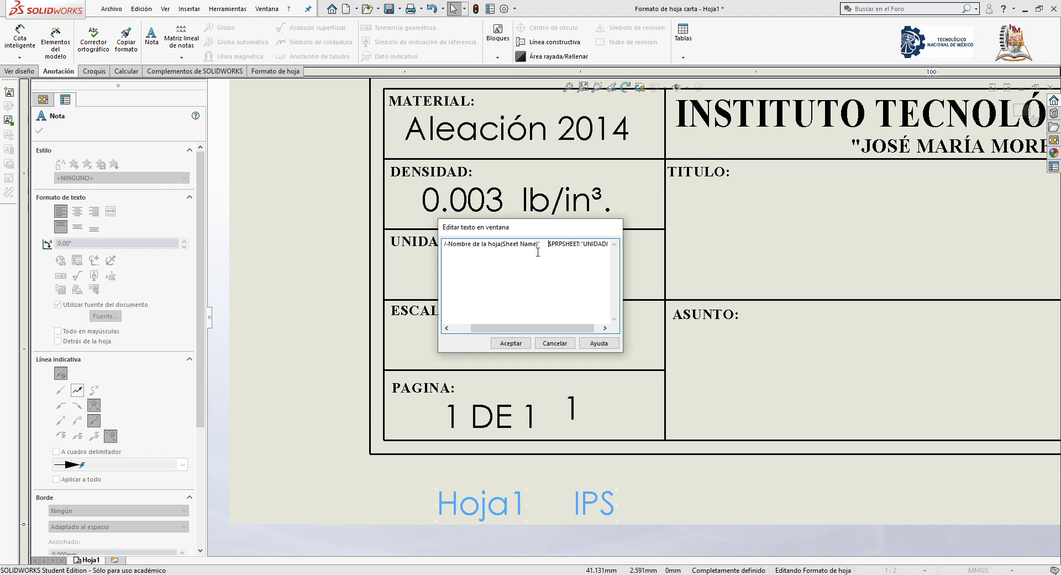
click(511, 343)
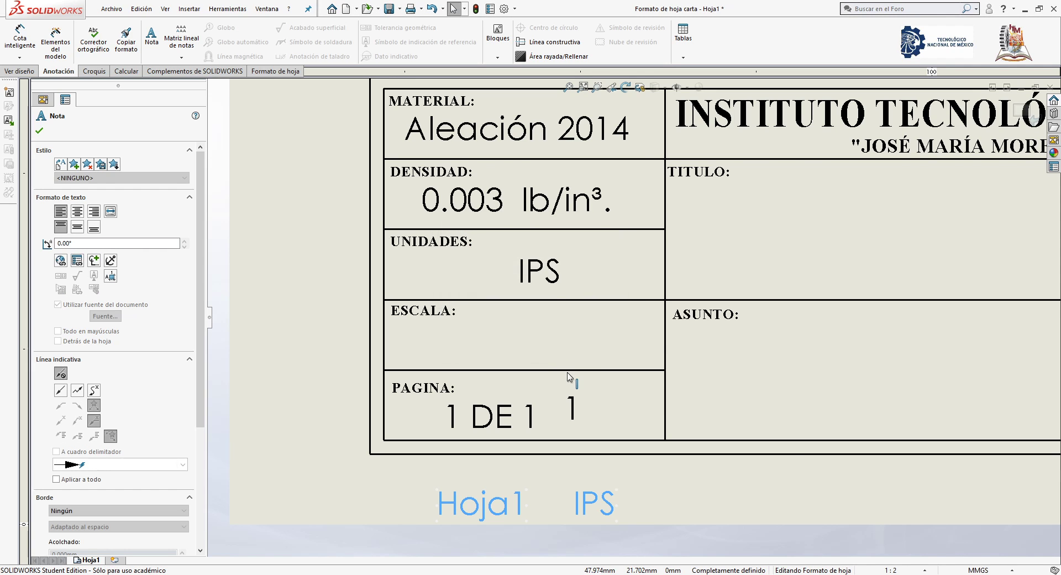
Place a new note above the title block's MATERIAL cell with the text "pORPIEDADES FISICAS:".
scroll(686, 310, up, 4)
scroll(728, 195, up, 2)
scroll(568, 300, down, 4)
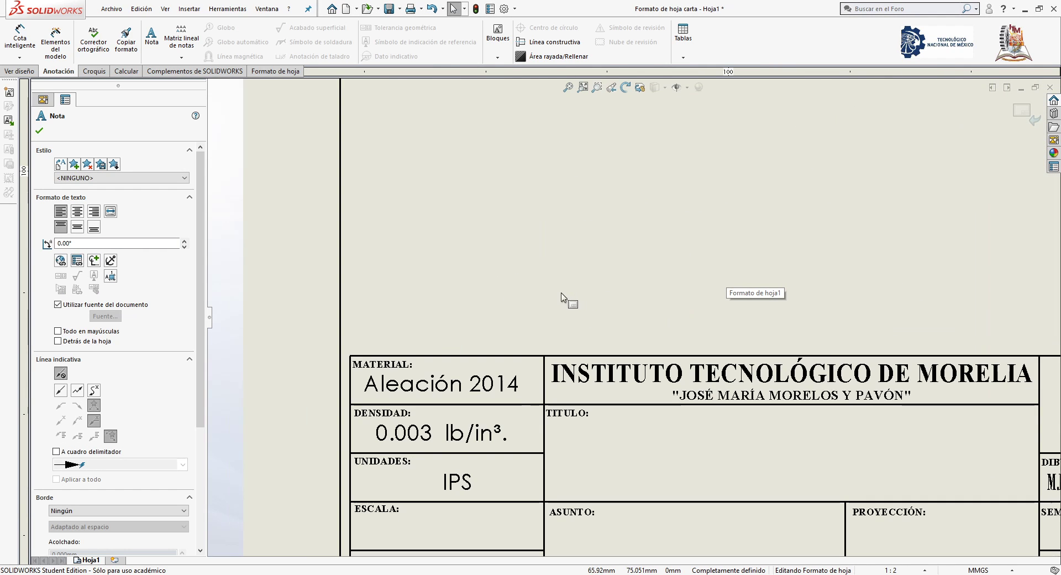
scroll(514, 260, down, 2)
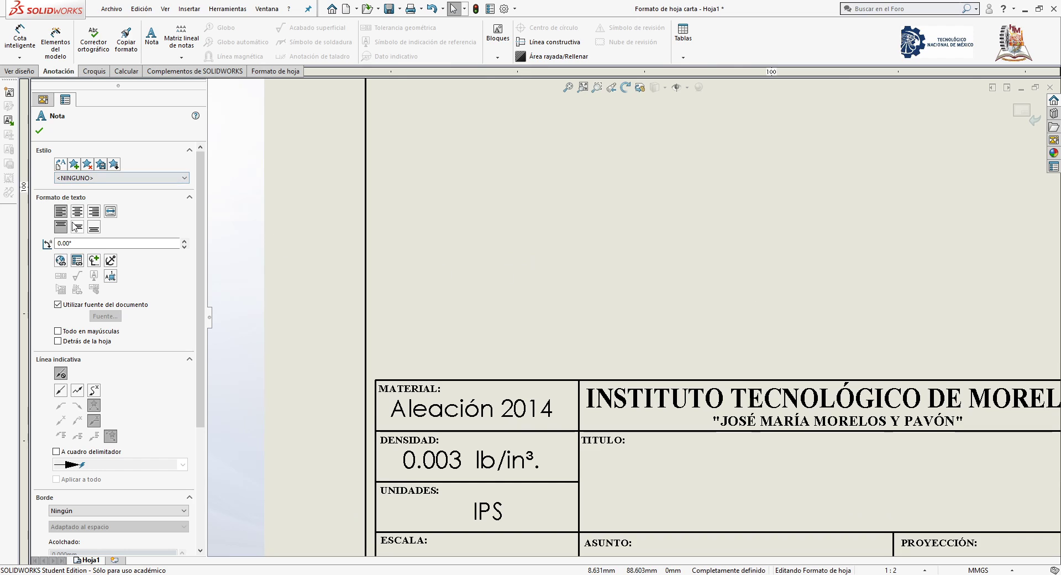
click(452, 220)
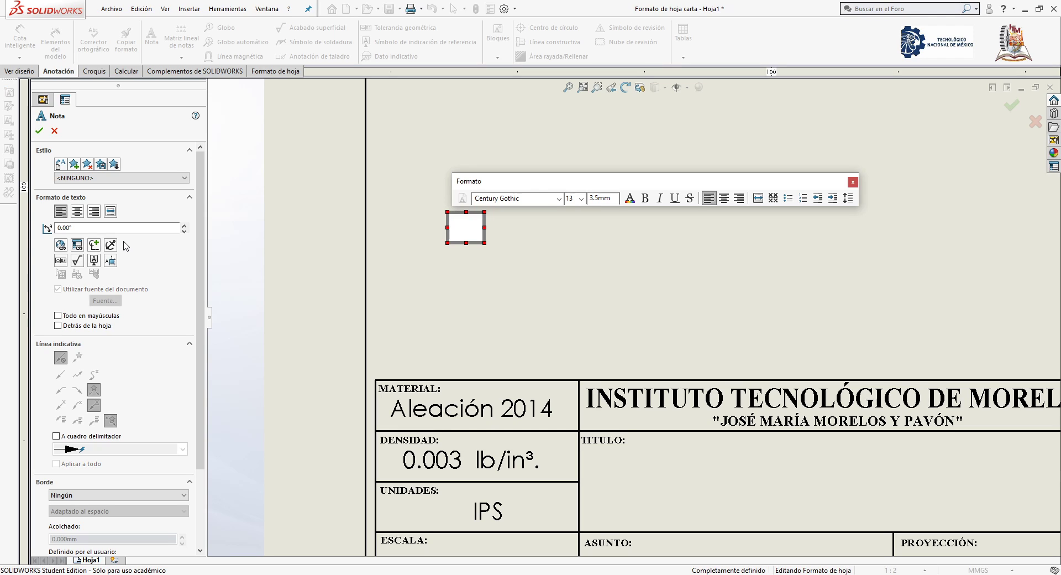
text(pORPIEDADE)
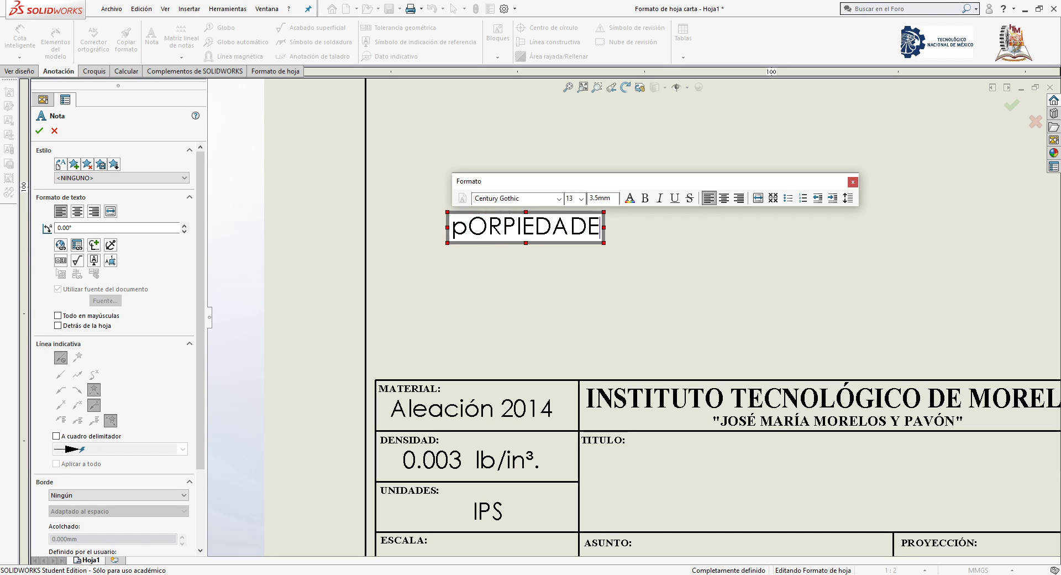
text(S FISICAS)
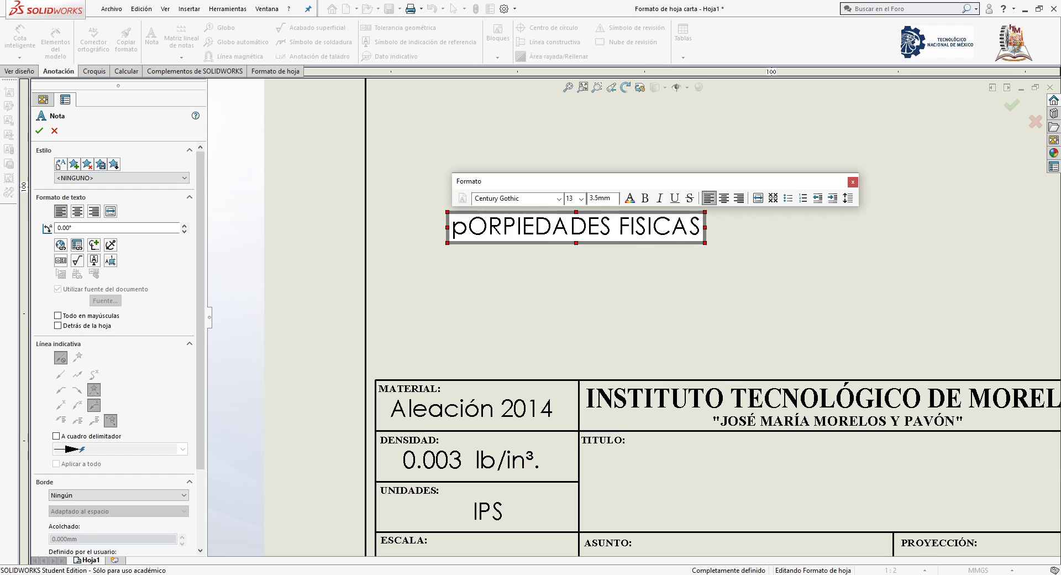
text(:)
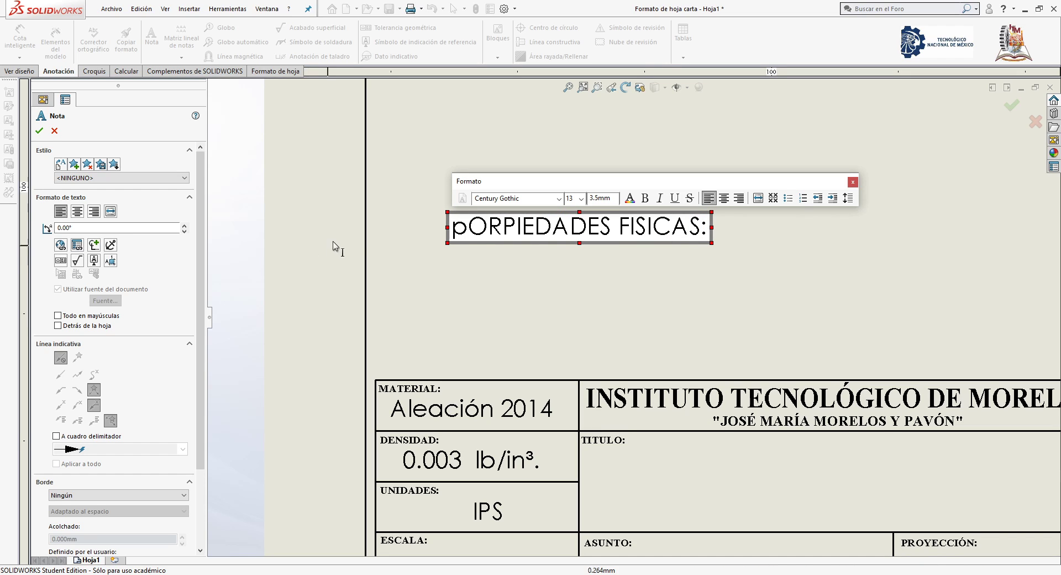
Correct the first word of the new note's heading to PROPIEDADES.
click(504, 227)
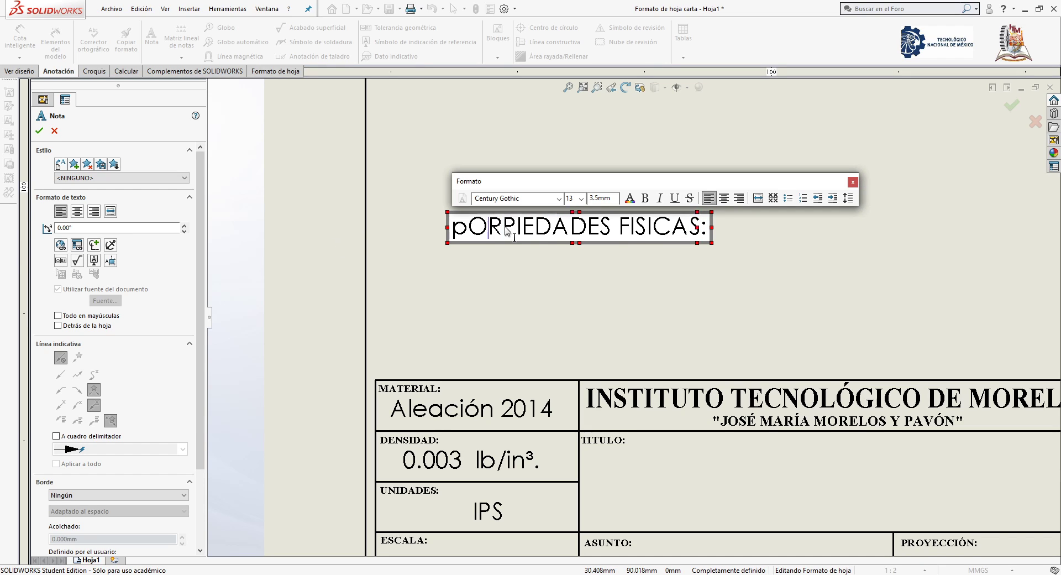
key(BackSpace)
key(BackSpace)
key(BackSpace)
text(PROP)
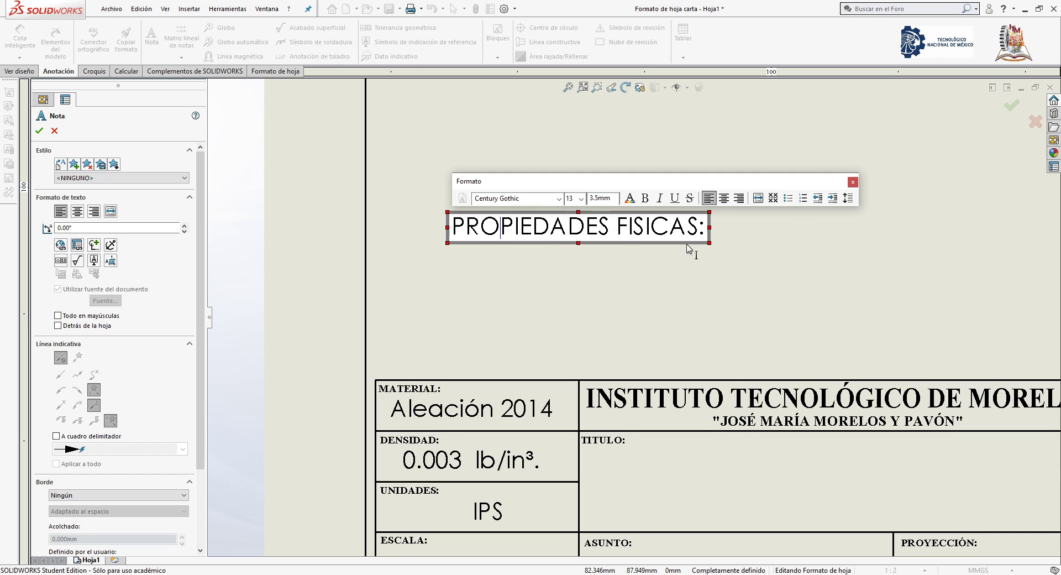
Append a link to the found model's VOLUMEN property after the PROPIEDADES FISICAS: heading.
click(706, 236)
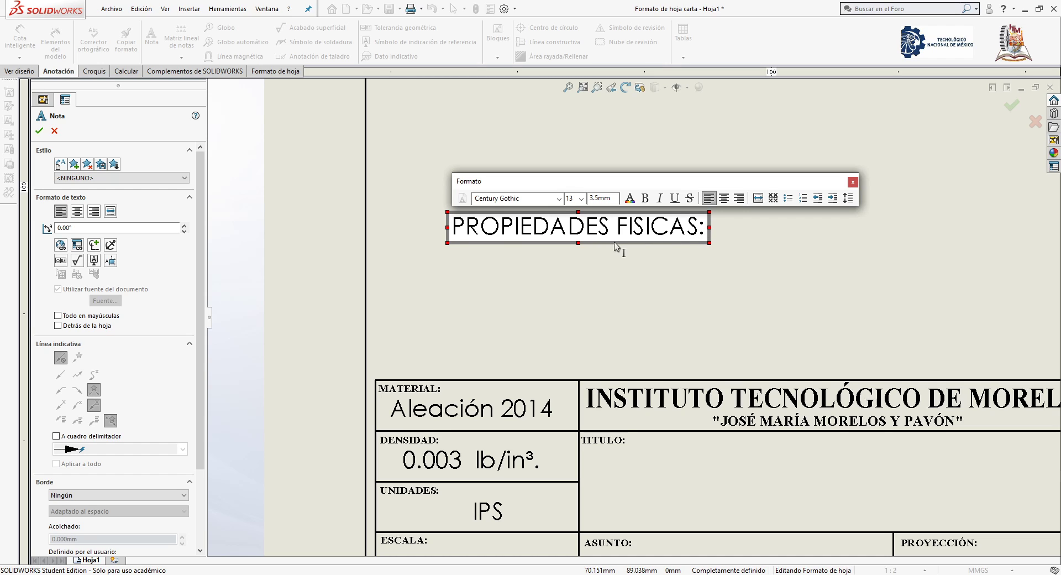
click(77, 245)
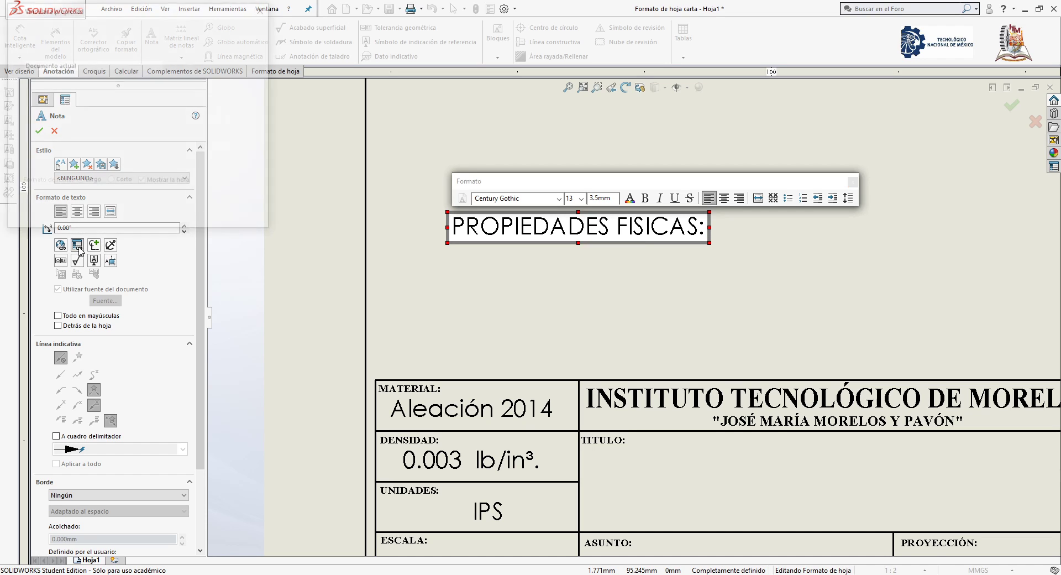
click(56, 49)
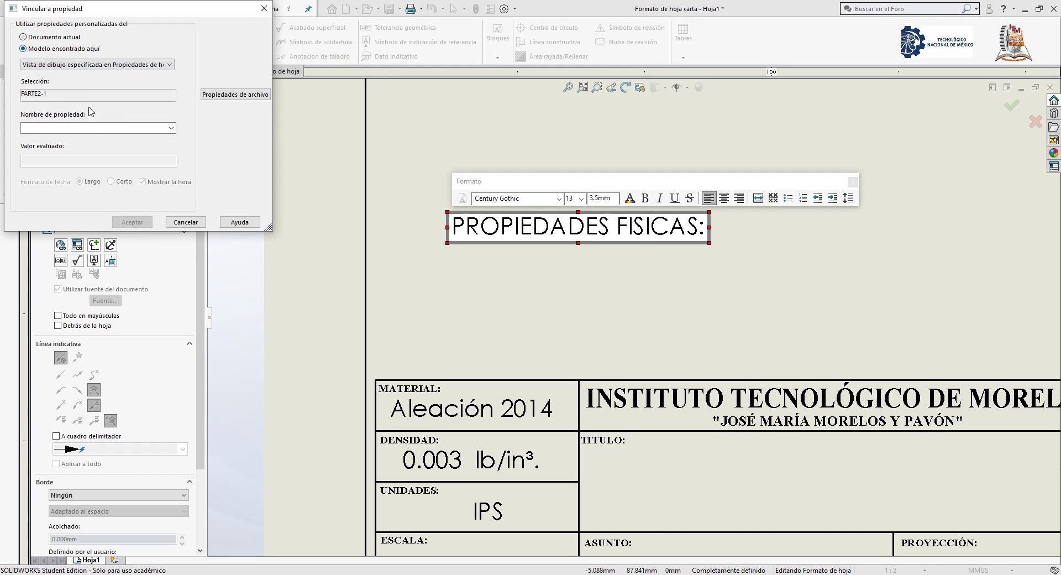
click(171, 128)
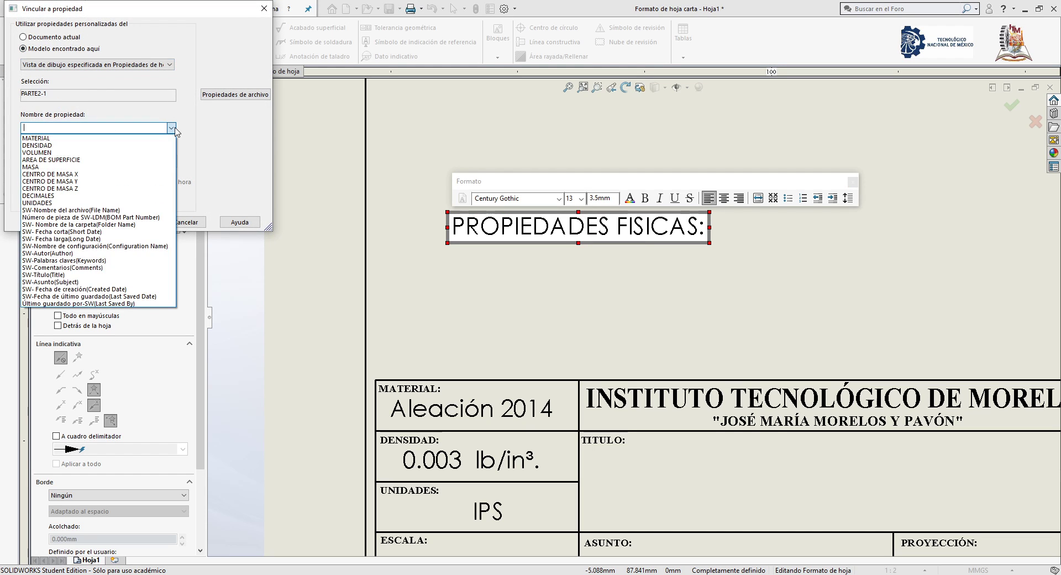
click(73, 152)
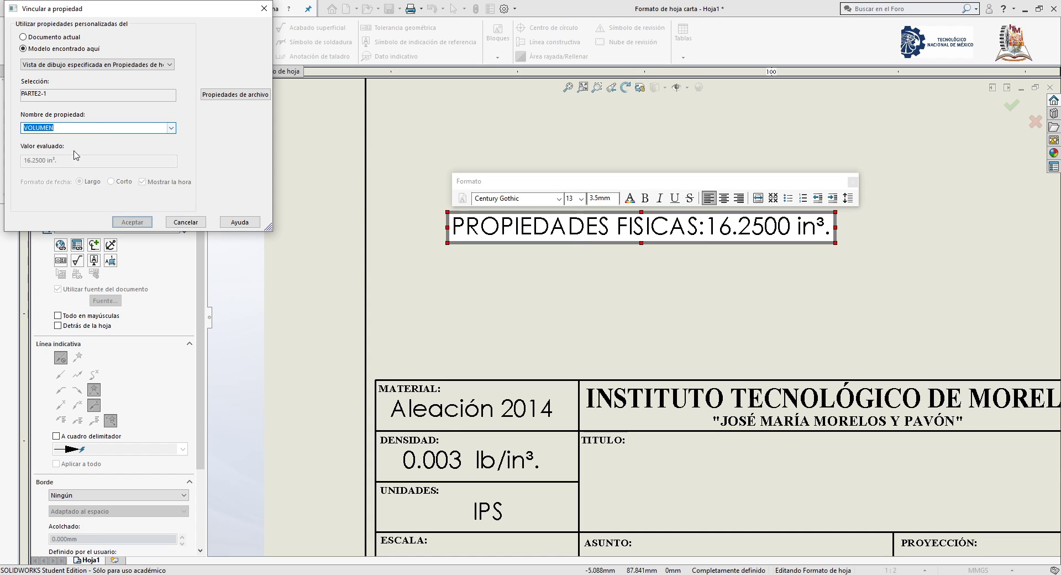
click(135, 222)
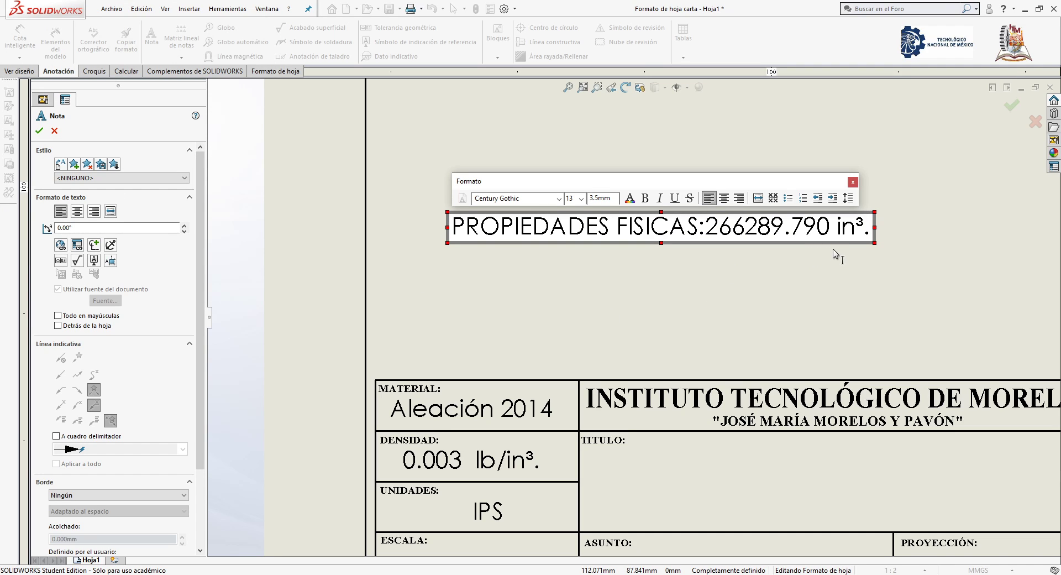
Add a second line to the note linked to the found model's AREA DE SUPERFICIE property.
click(78, 247)
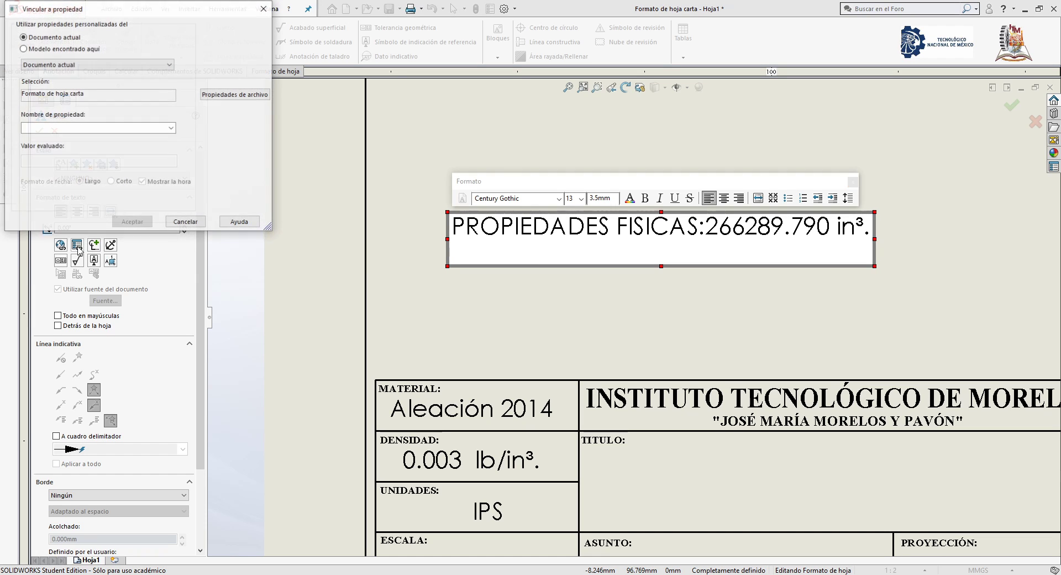
click(67, 48)
click(171, 127)
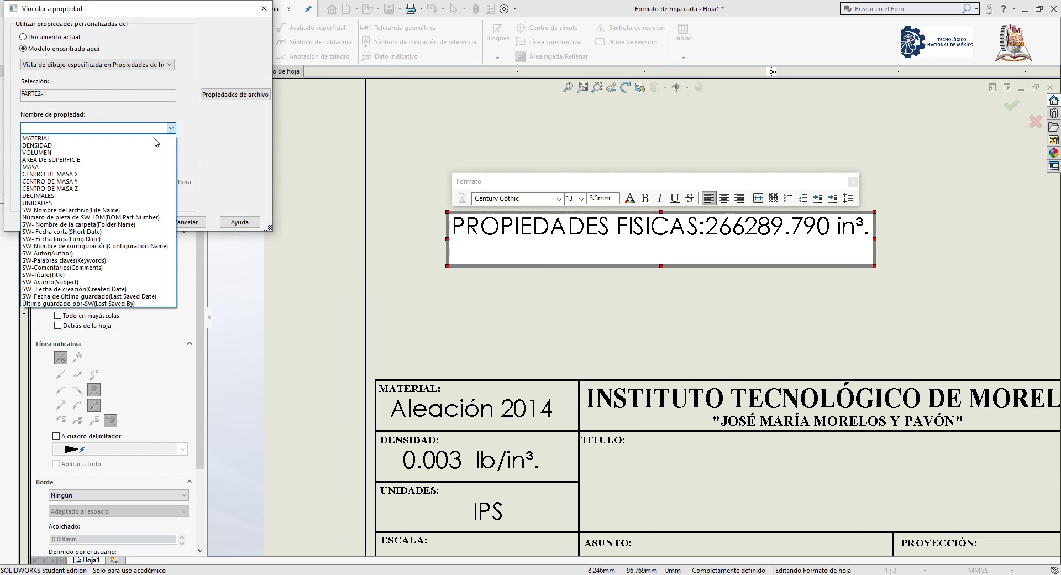
click(105, 160)
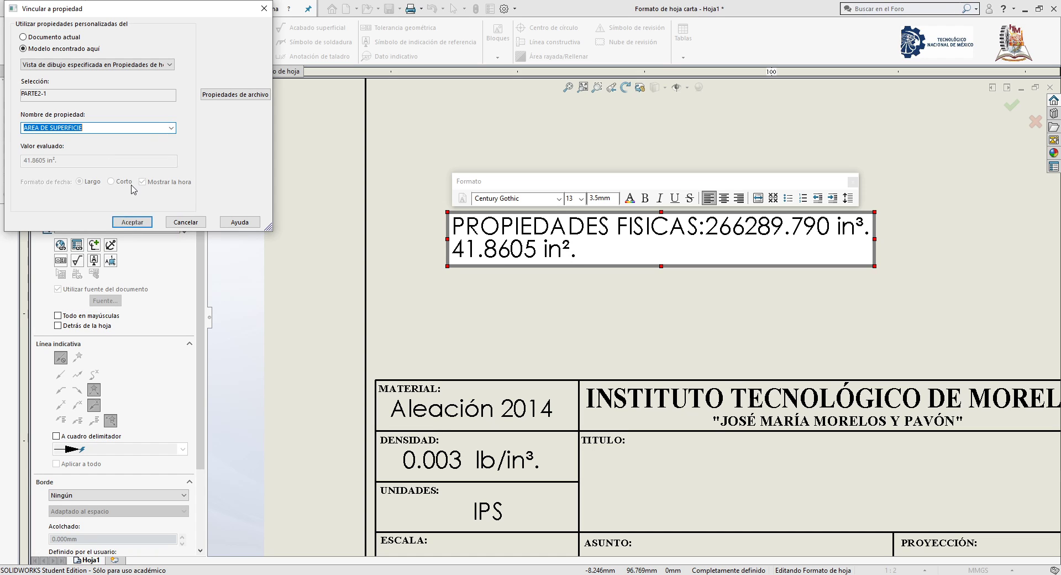
click(133, 222)
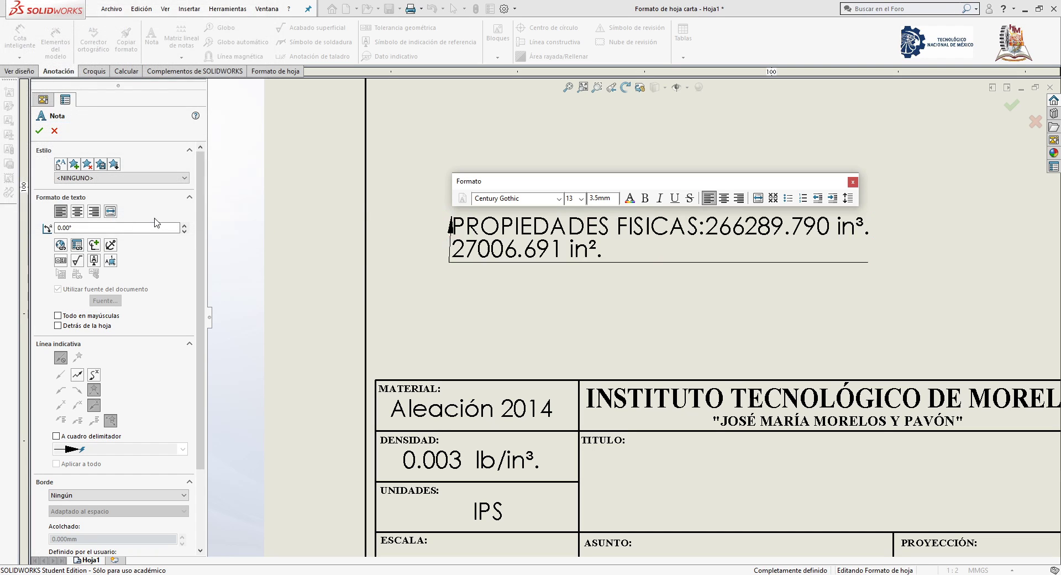
Move the linked volume value to its own line below the heading and prefix it with "VOLUMNE: ".
click(706, 237)
key(Return)
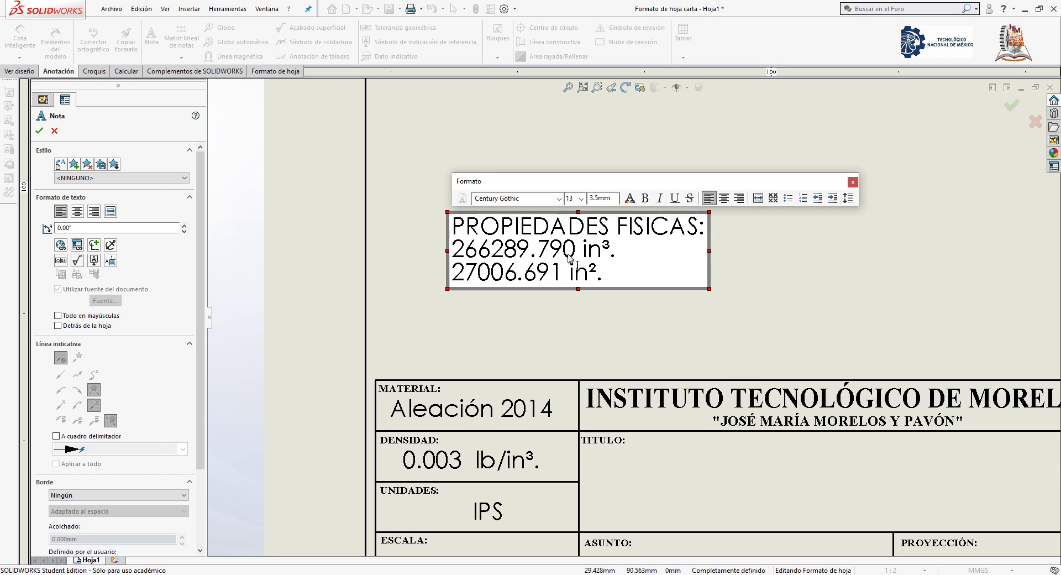
text(VOLUMNE)
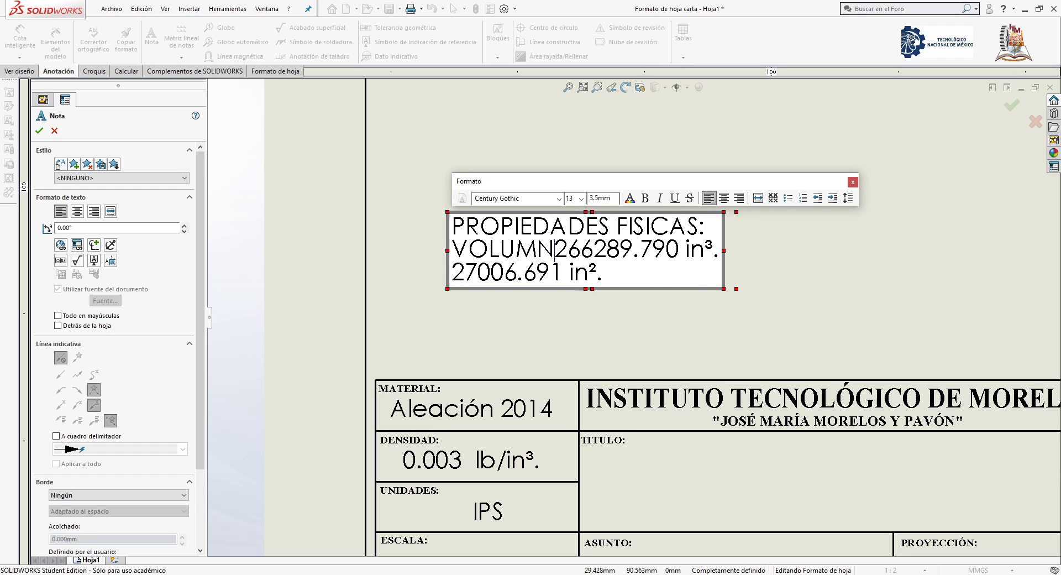
text(:)
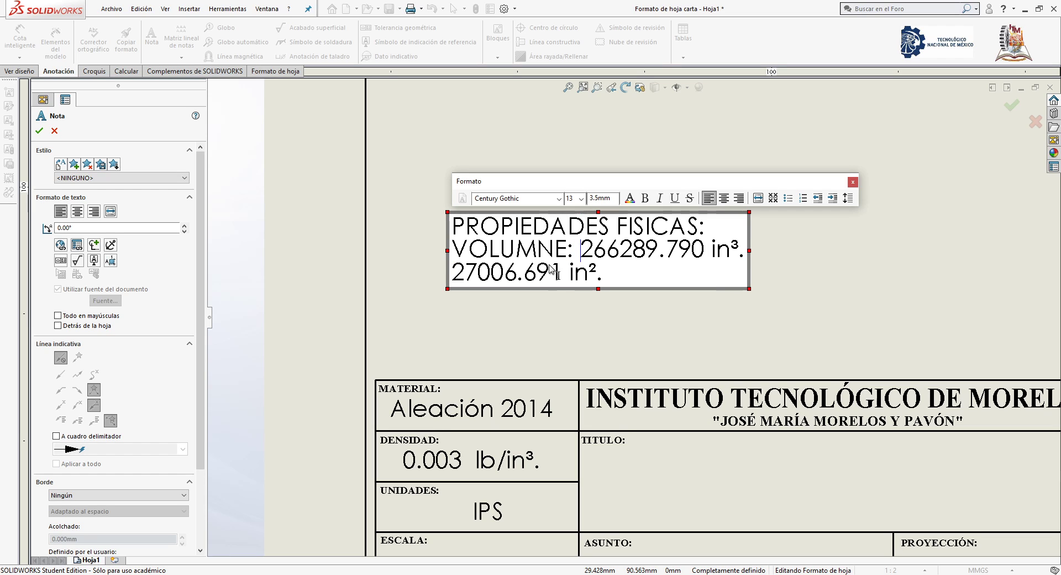
Prefix the linked surface area value with the label "AREA DE SUPERFICIE: ".
click(453, 273)
text(AREA DE SUPE)
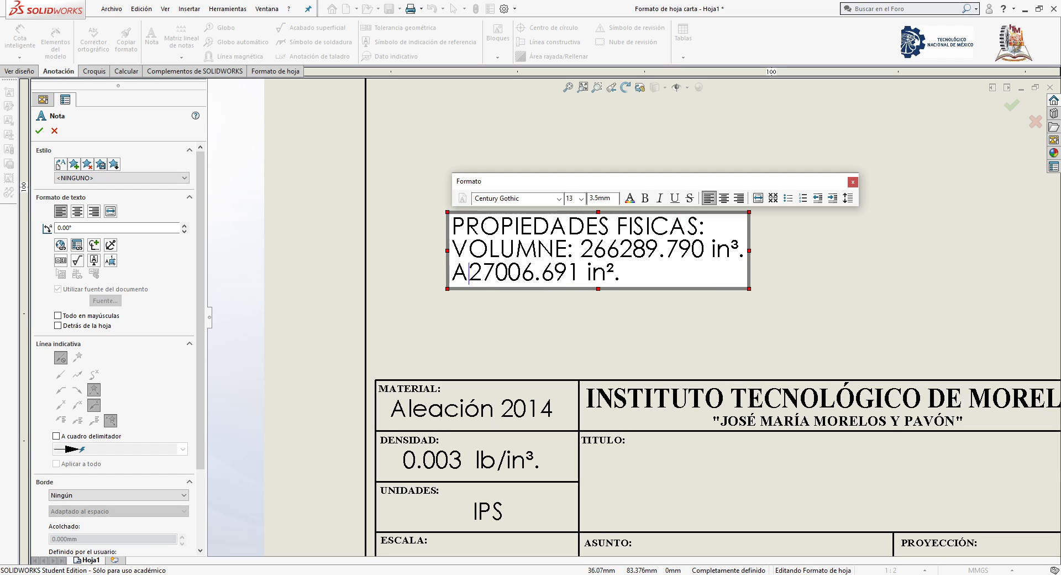
text(RFICIE)
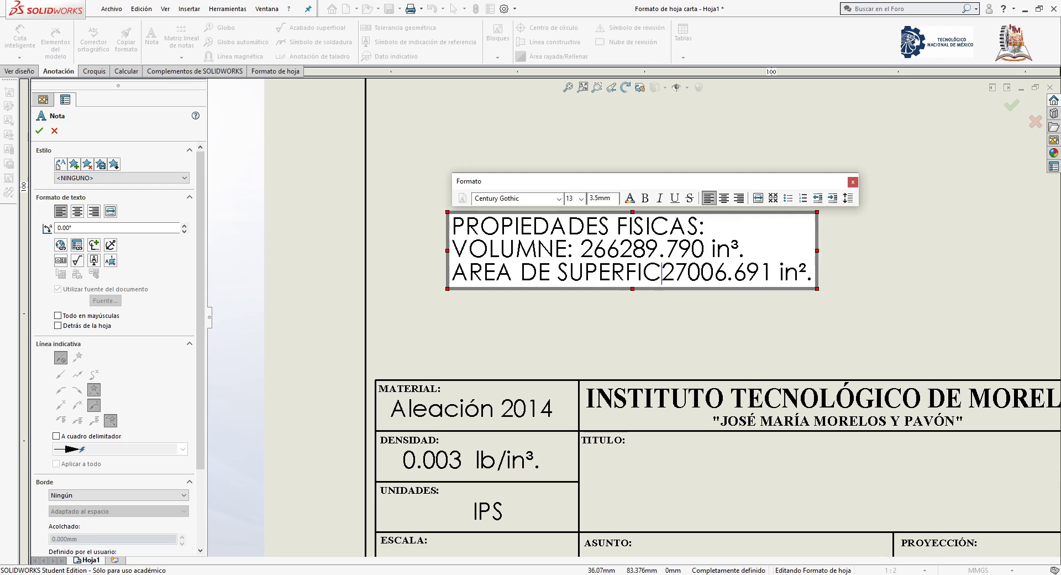
text(:)
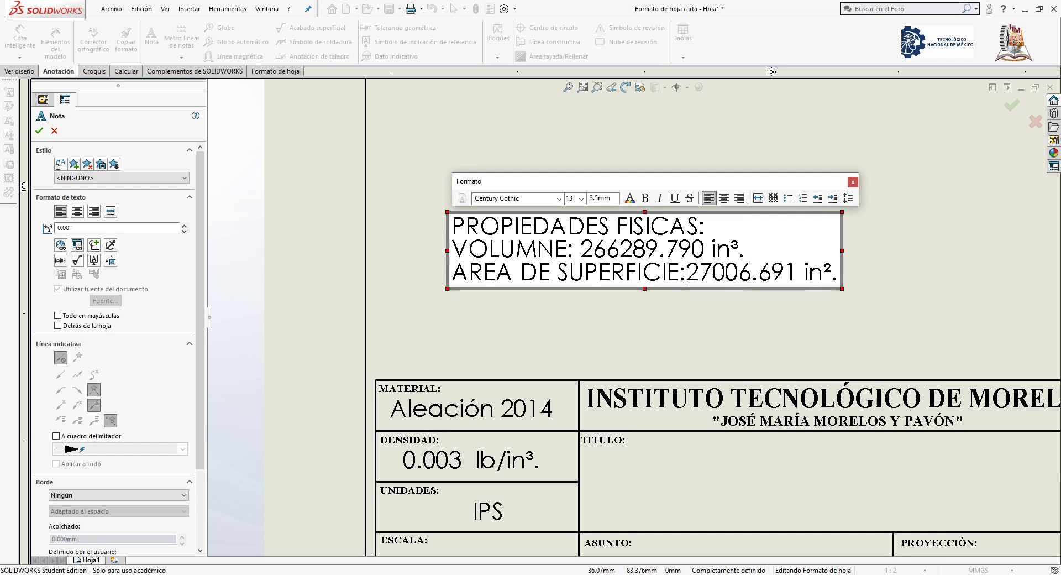
Start a new line at the end of the physical properties note, below the surface area line.
click(846, 277)
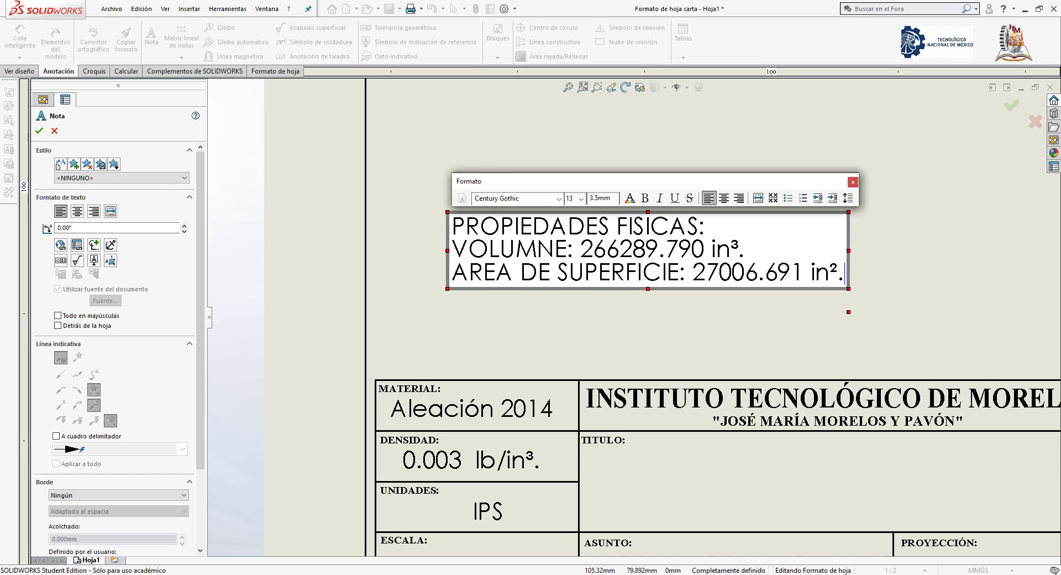
key(Return)
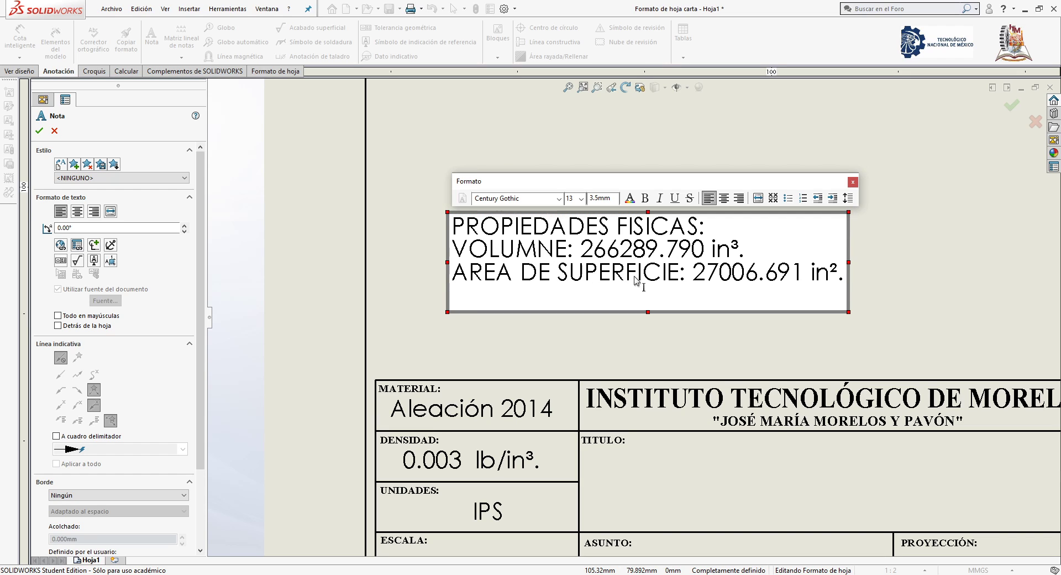
Try to indent the volume and surface area lines of the note by three levels.
drag(454, 248, 844, 278)
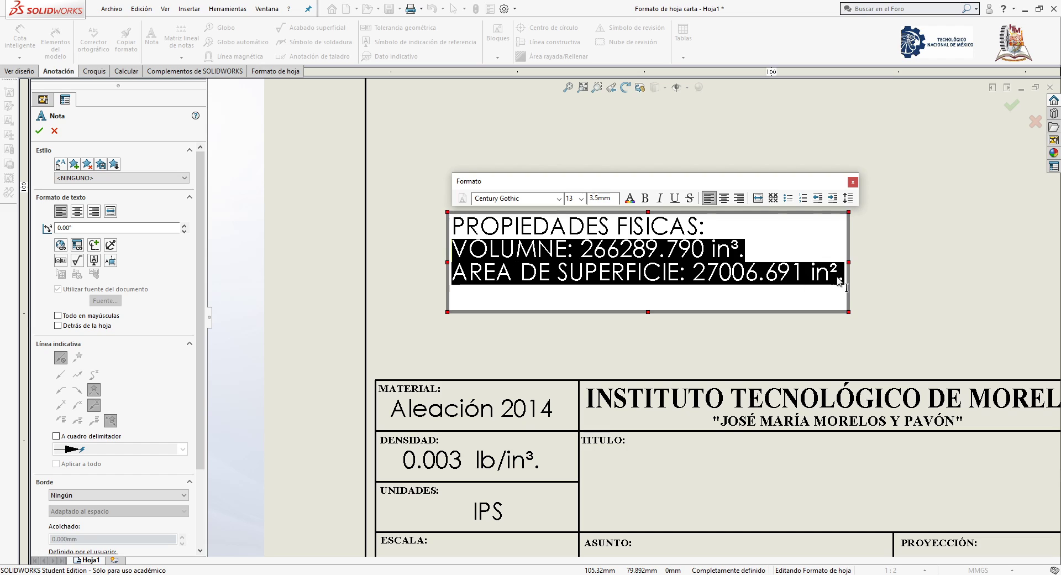
click(832, 200)
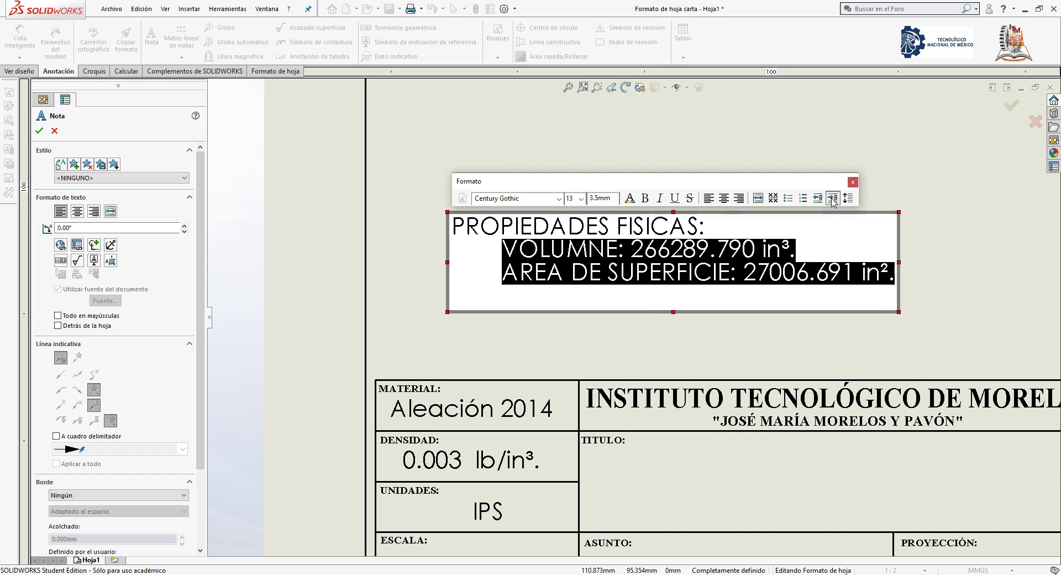
click(833, 200)
click(833, 200)
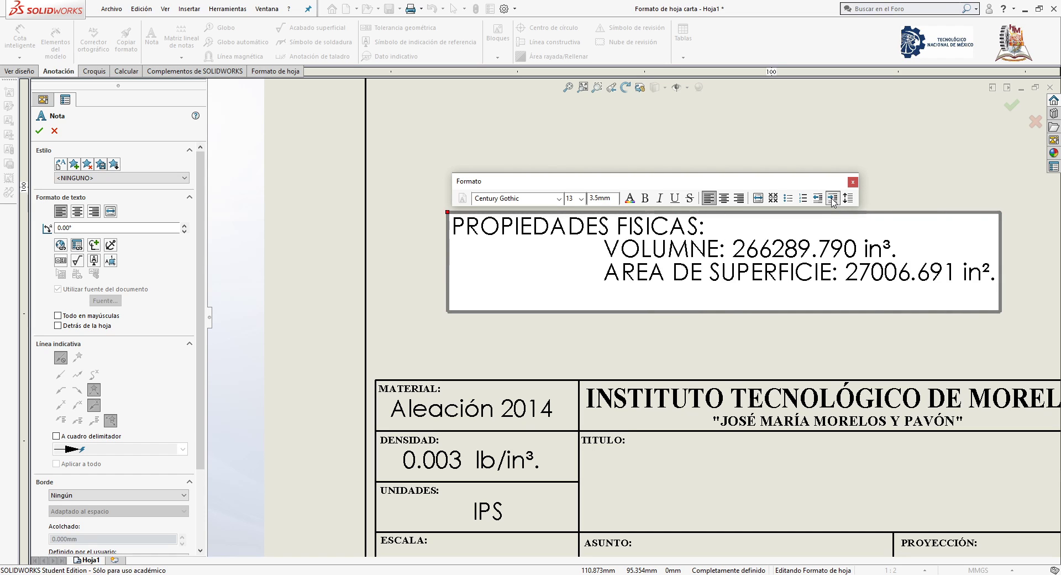
Remove the indentation from the volume and surface area lines.
click(728, 290)
click(602, 252)
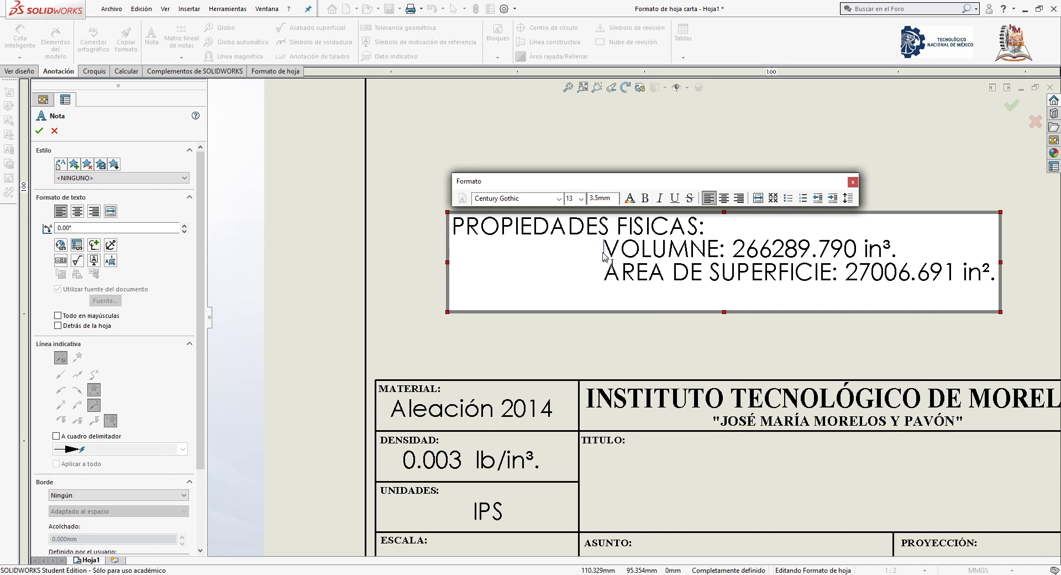
key(BackSpace)
click(603, 270)
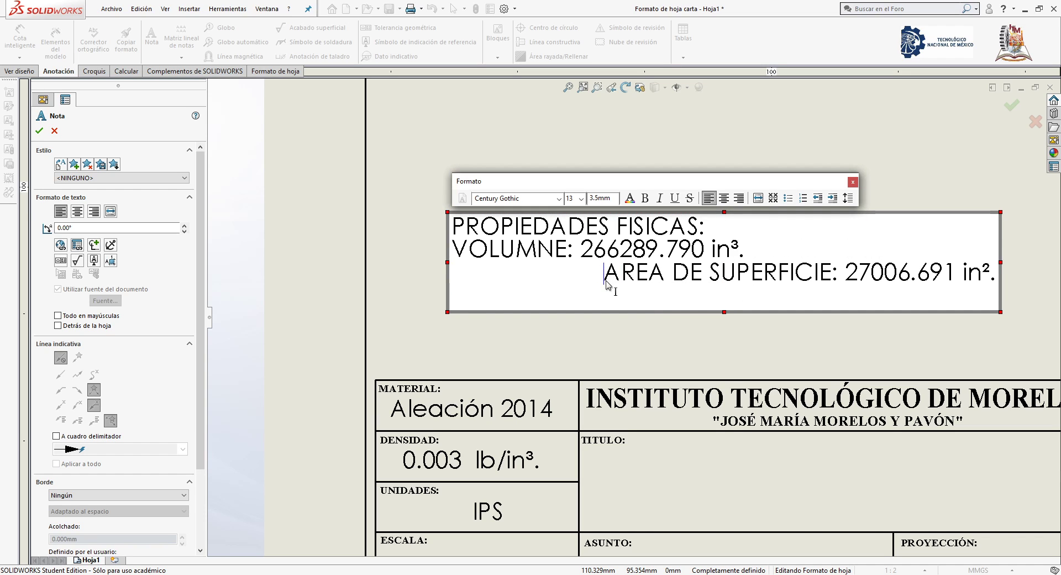
key(BackSpace)
Choose the found model's MASA property as the link for the note's empty last line.
click(536, 295)
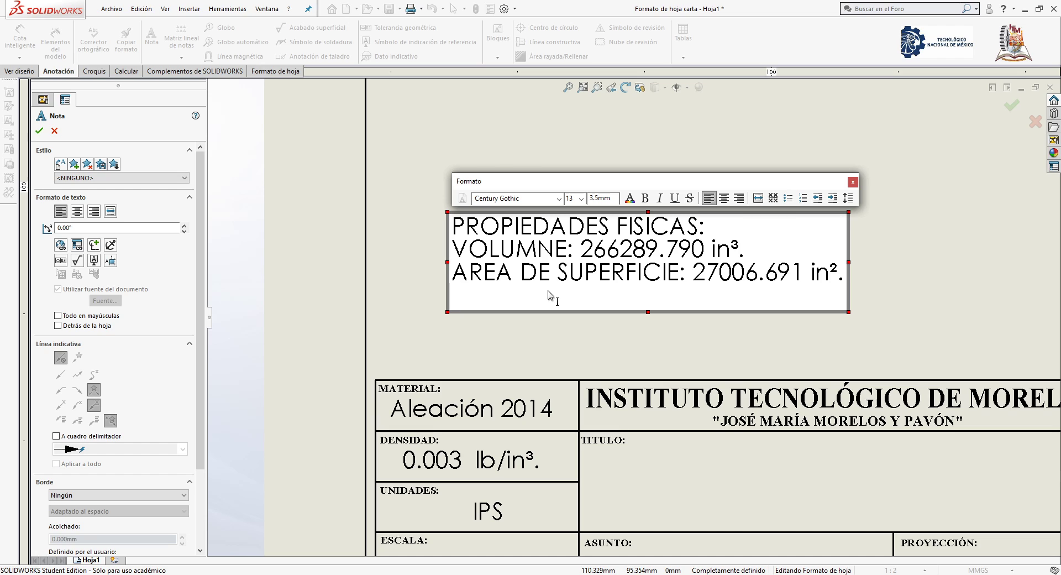
click(91, 245)
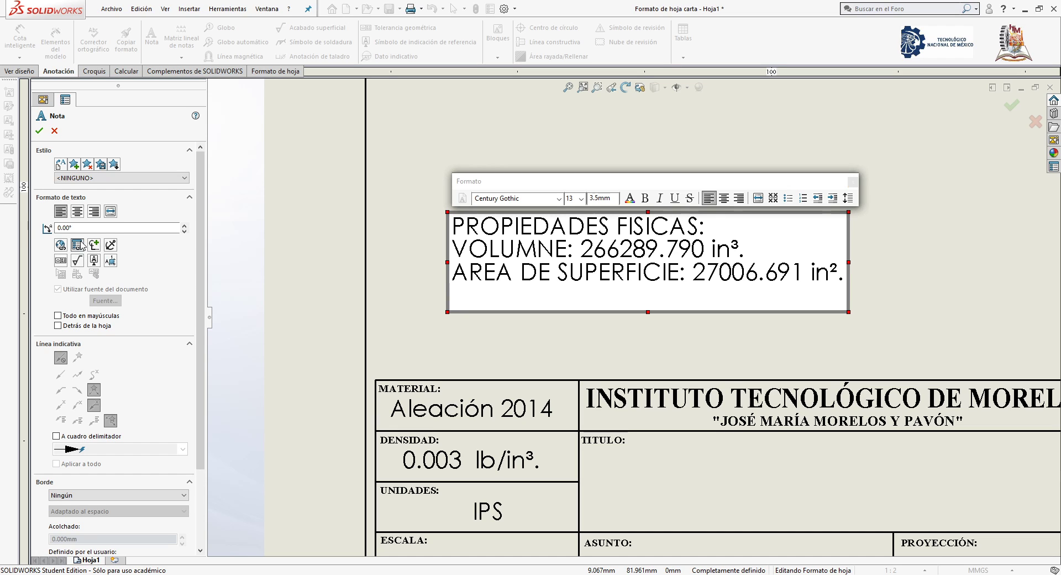
click(79, 65)
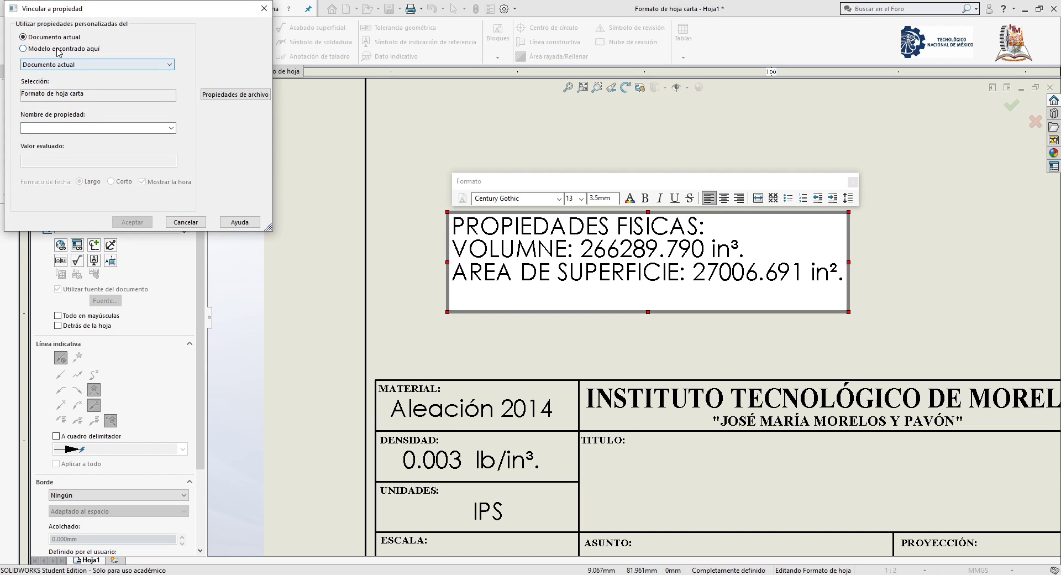
click(67, 77)
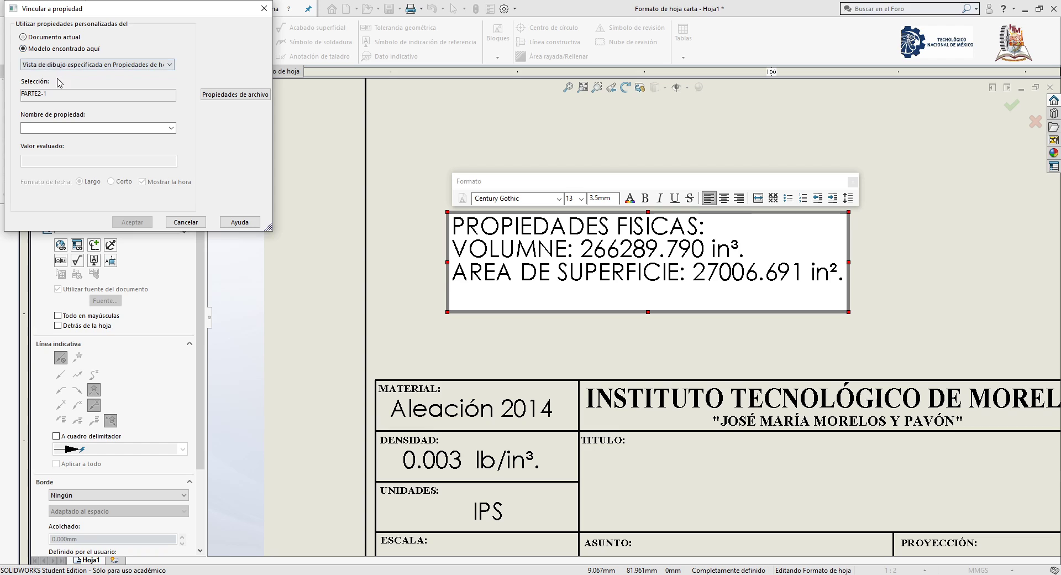
click(169, 128)
click(72, 167)
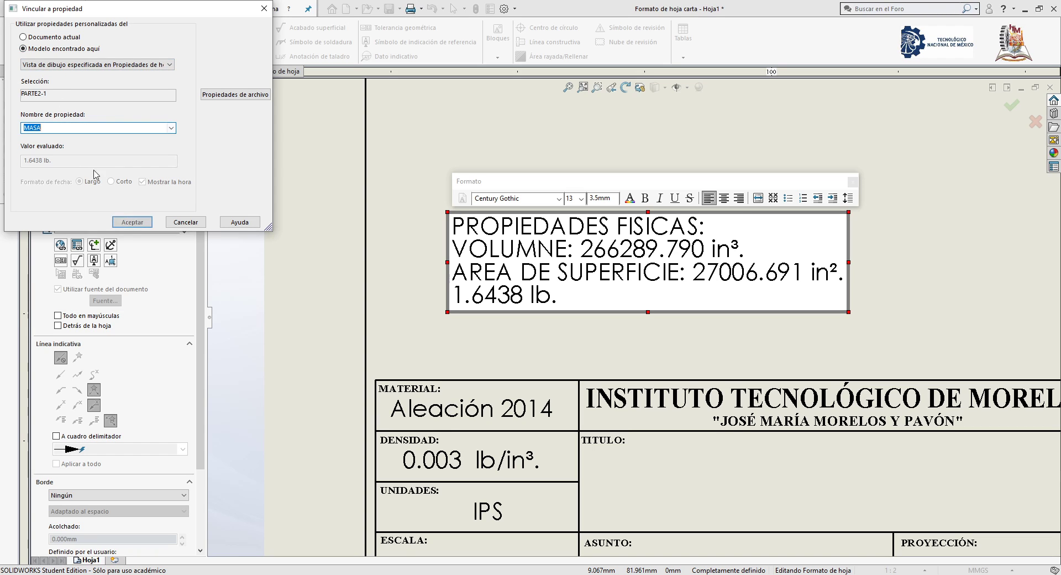
Label the last line "MASA:" and insert the linked MASA property value after it.
click(457, 306)
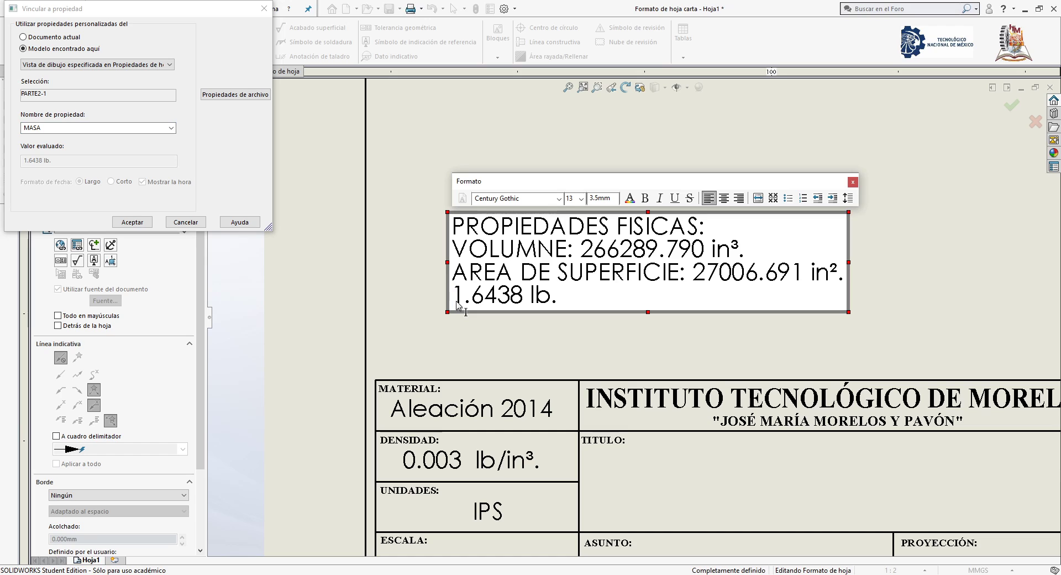
key(BackSpace)
text(MAS)
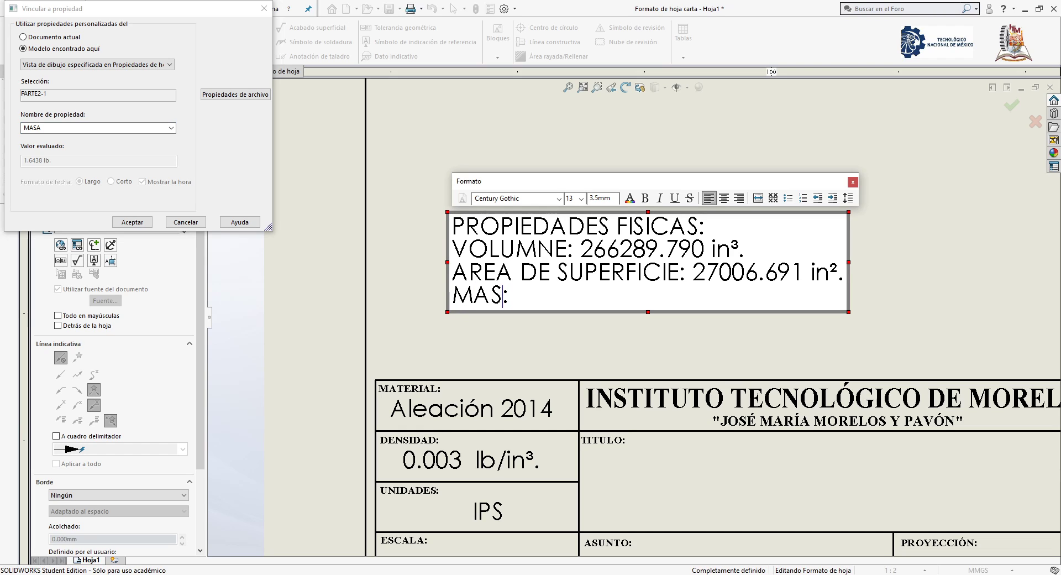
text(A)
key(End)
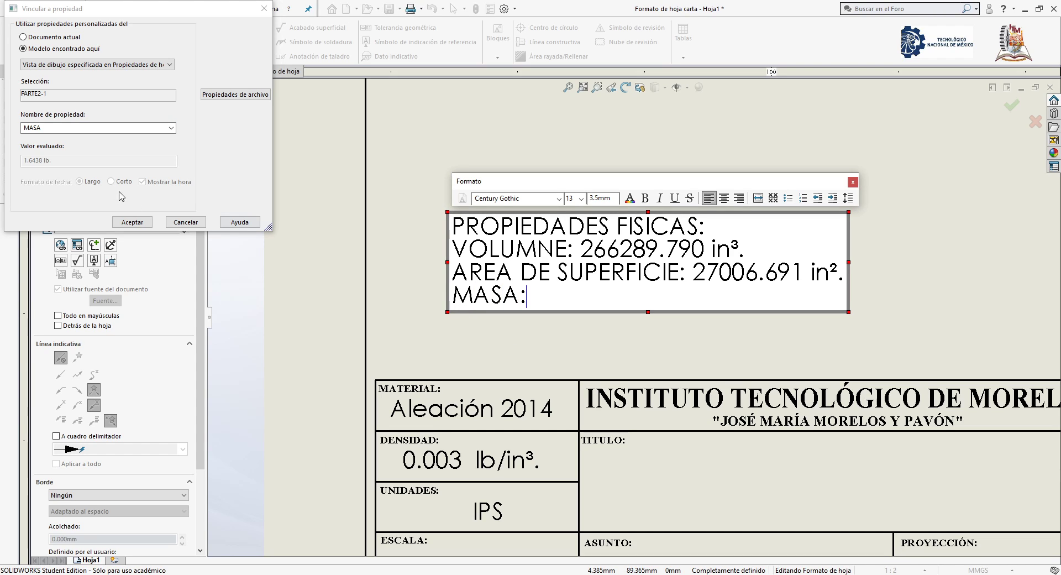
key(Return)
key(End)
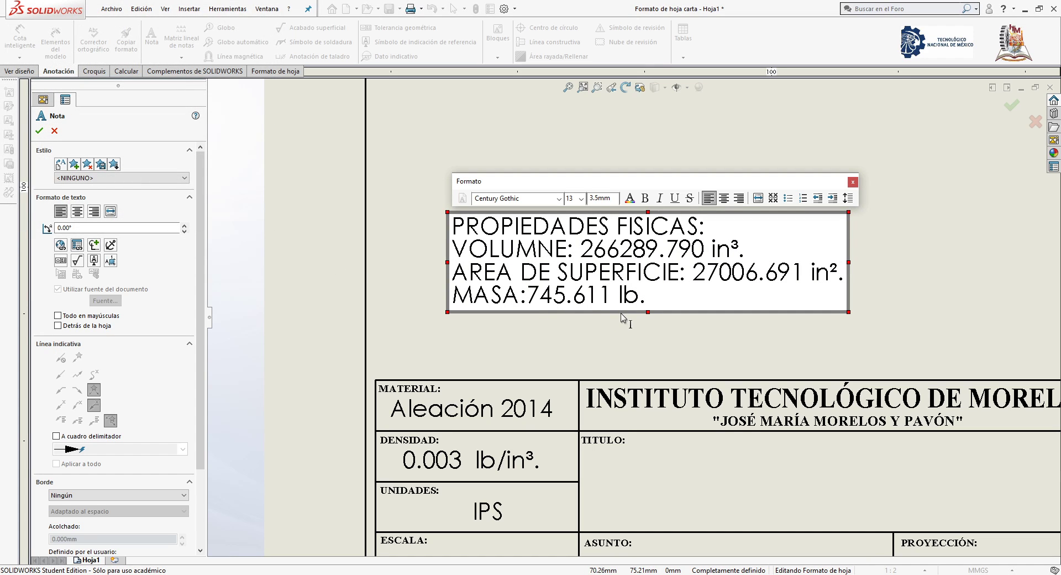
Correct the misspelled volume label in the note to "VOLUMEN:".
click(557, 253)
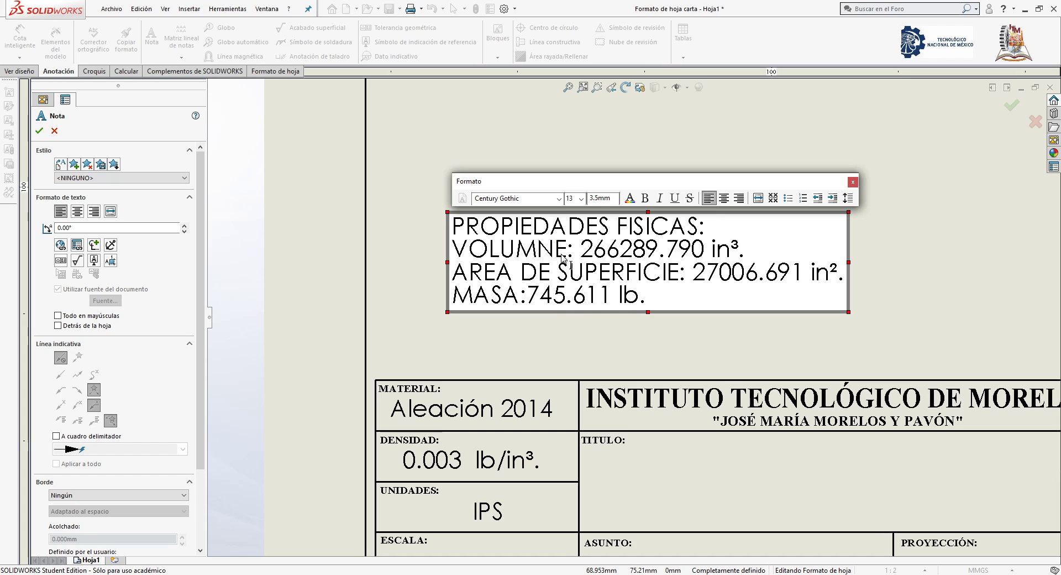
click(567, 254)
key(BackSpace)
key(BackSpace)
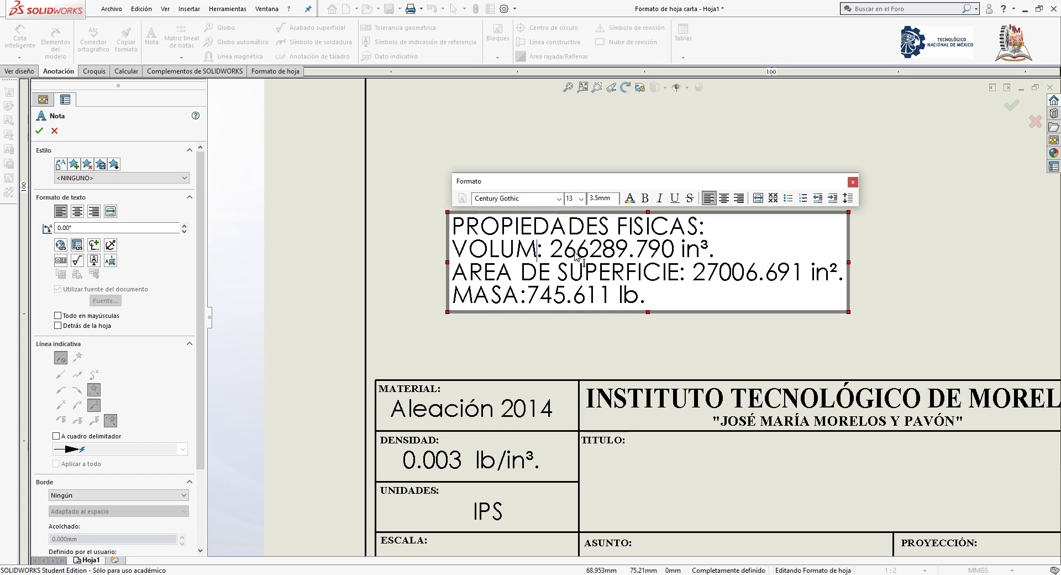
text(EN)
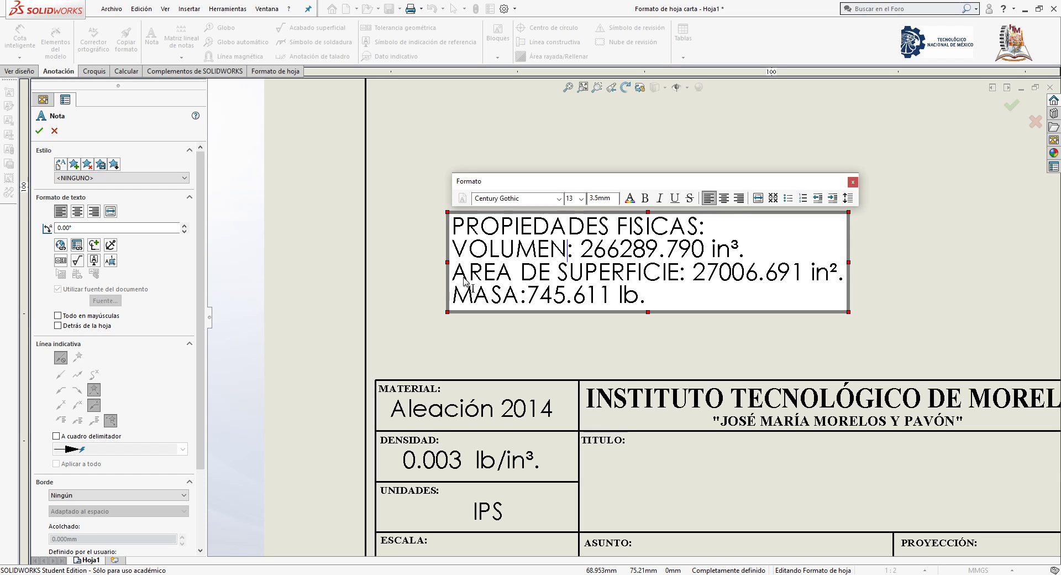
Indent the volume, surface area and mass lines by three levels and widen the note box to fit each on one line.
drag(459, 255, 671, 308)
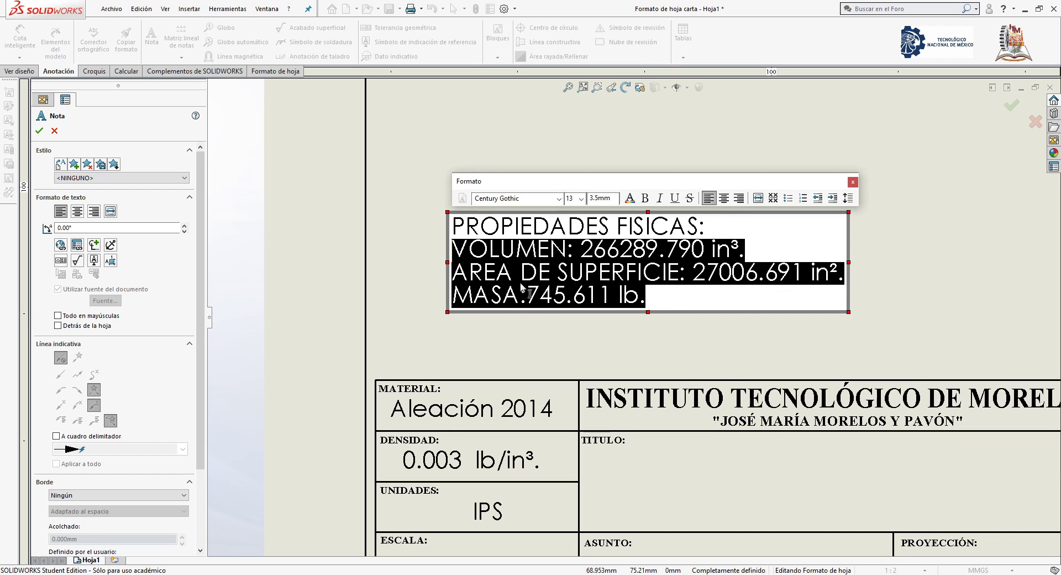
click(495, 280)
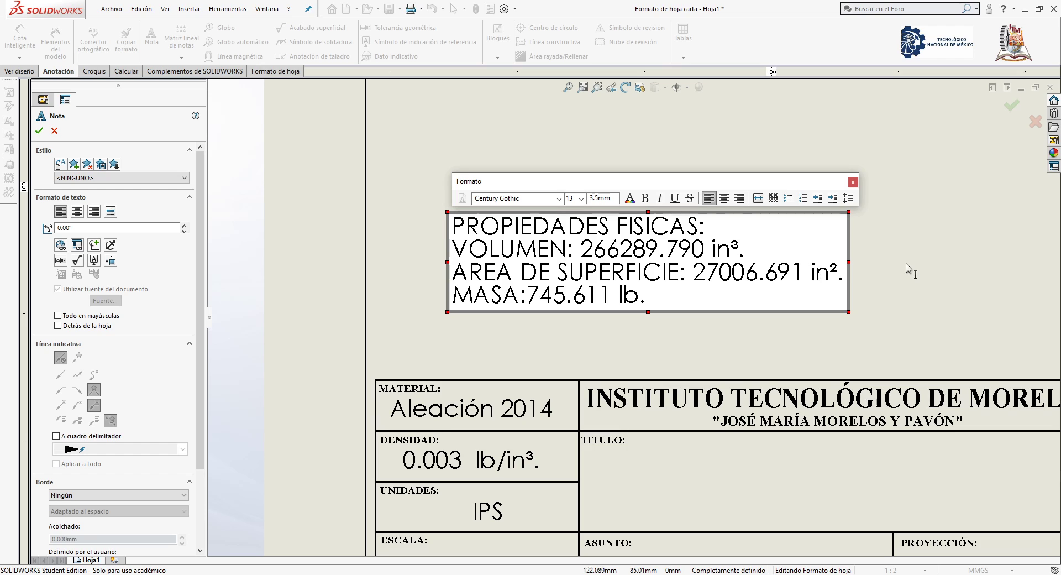
drag(849, 262, 946, 263)
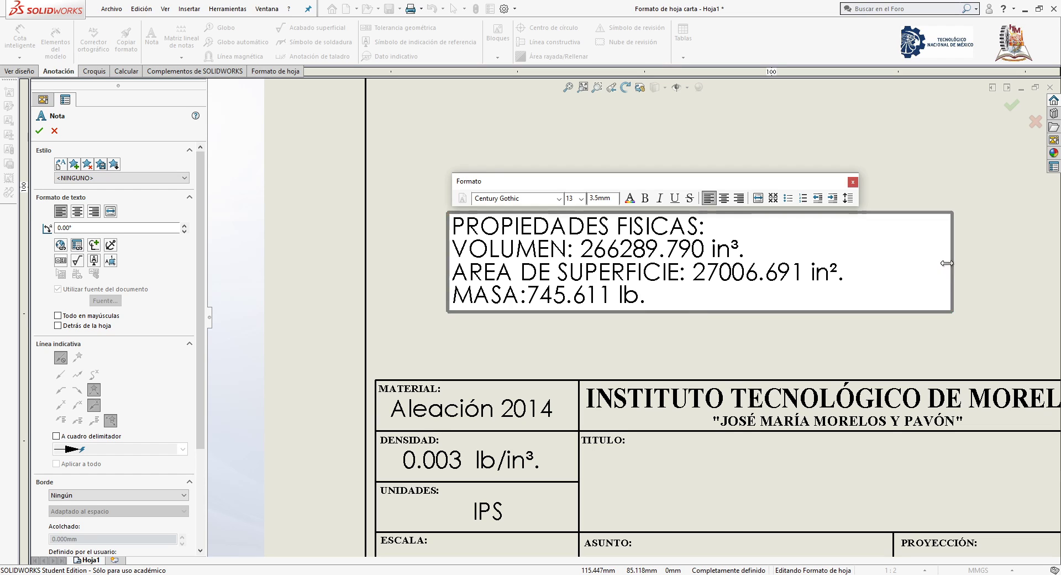
drag(648, 298, 459, 255)
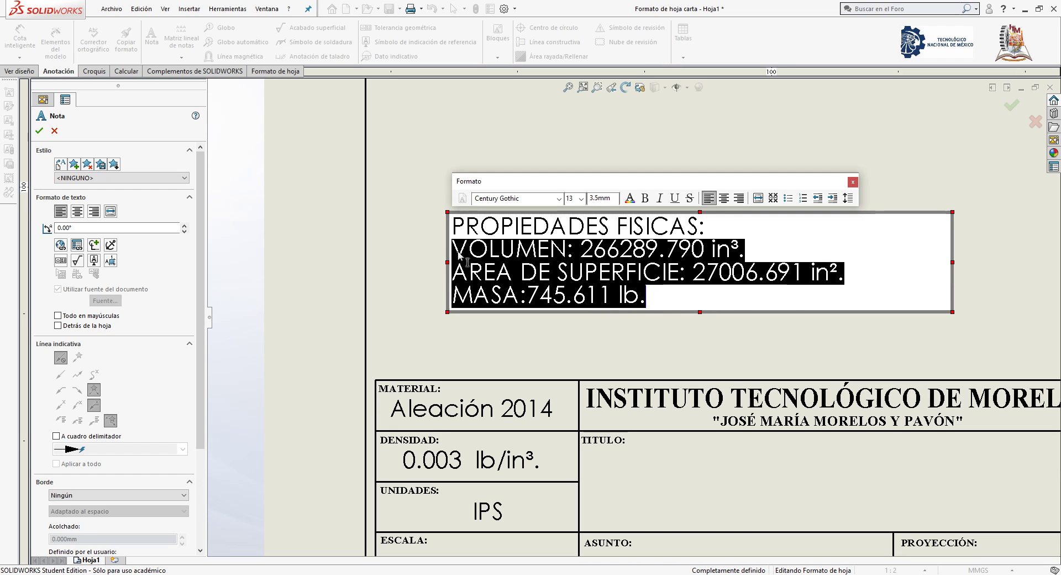
click(832, 198)
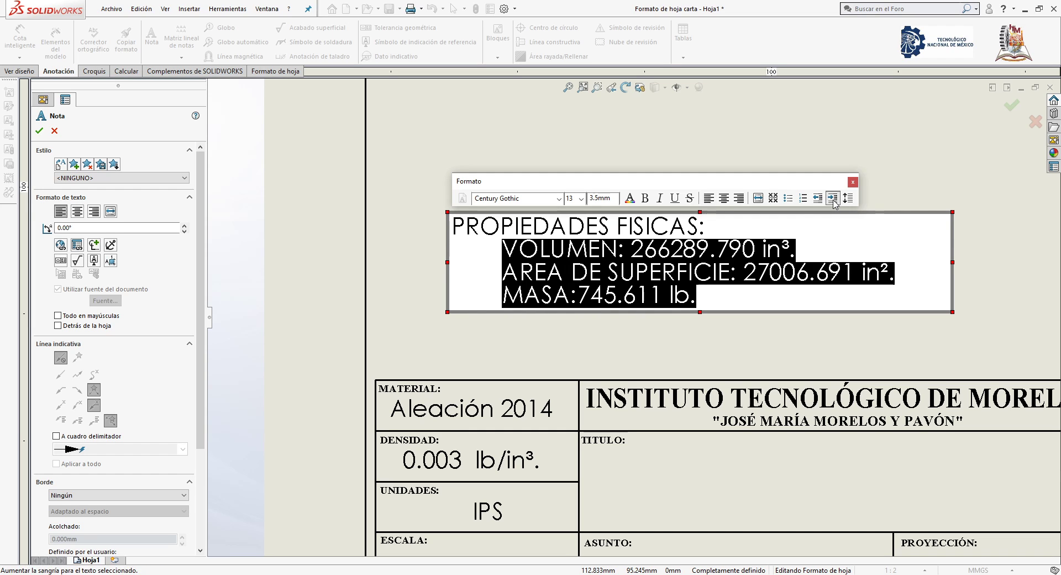
click(833, 198)
click(832, 197)
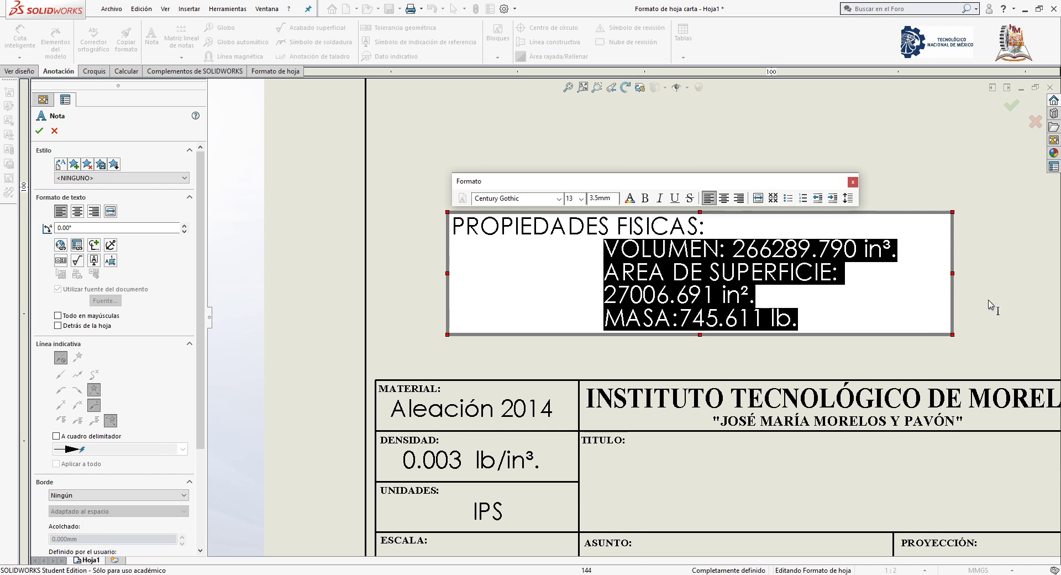
drag(994, 275, 1033, 274)
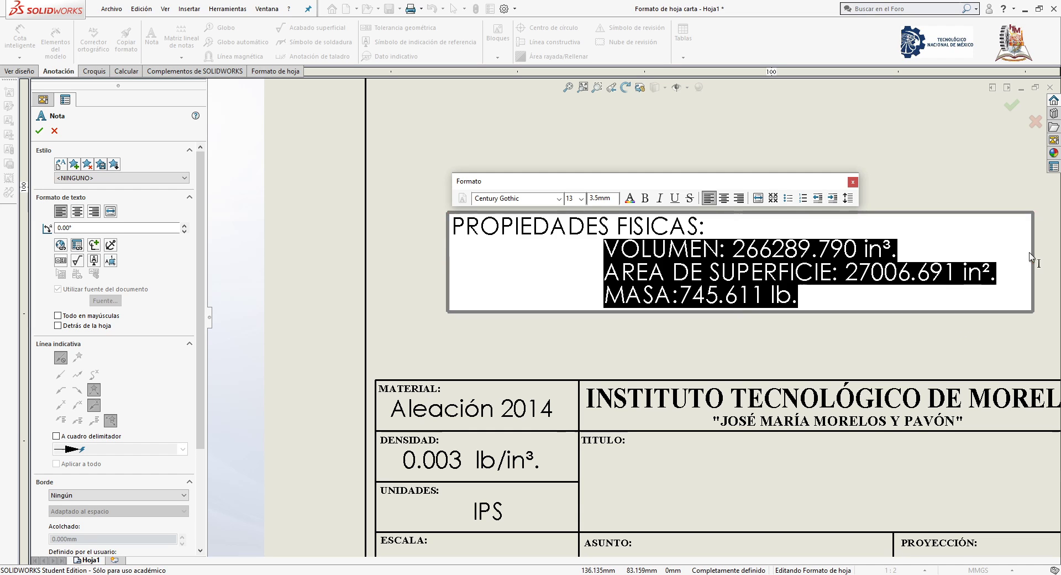
click(865, 300)
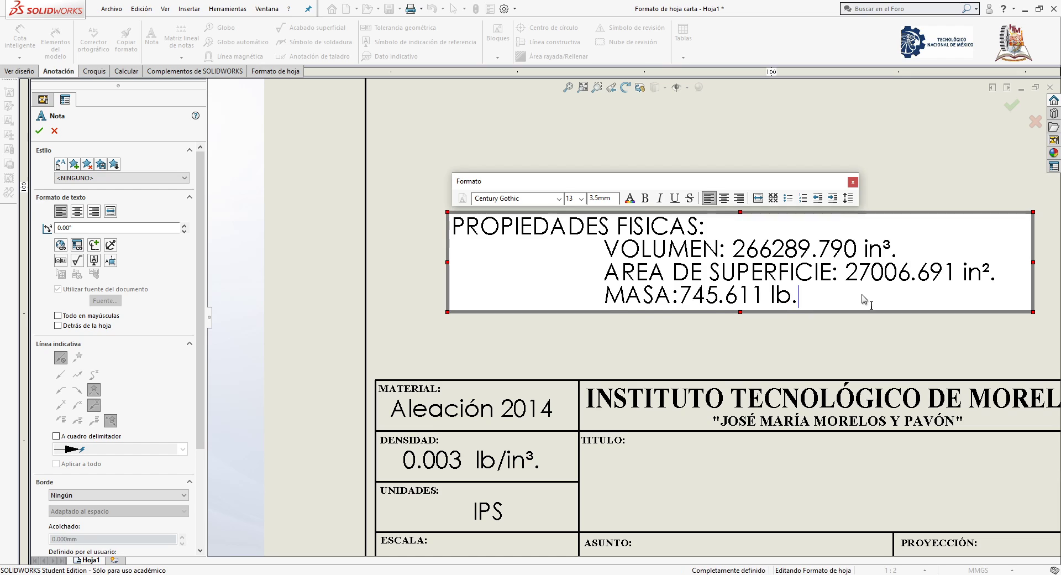
Line up the colons of the surface area and mass labels under VOLUMEN, add a space after "MASA:", and finish the note.
click(606, 274)
key(BackSpace)
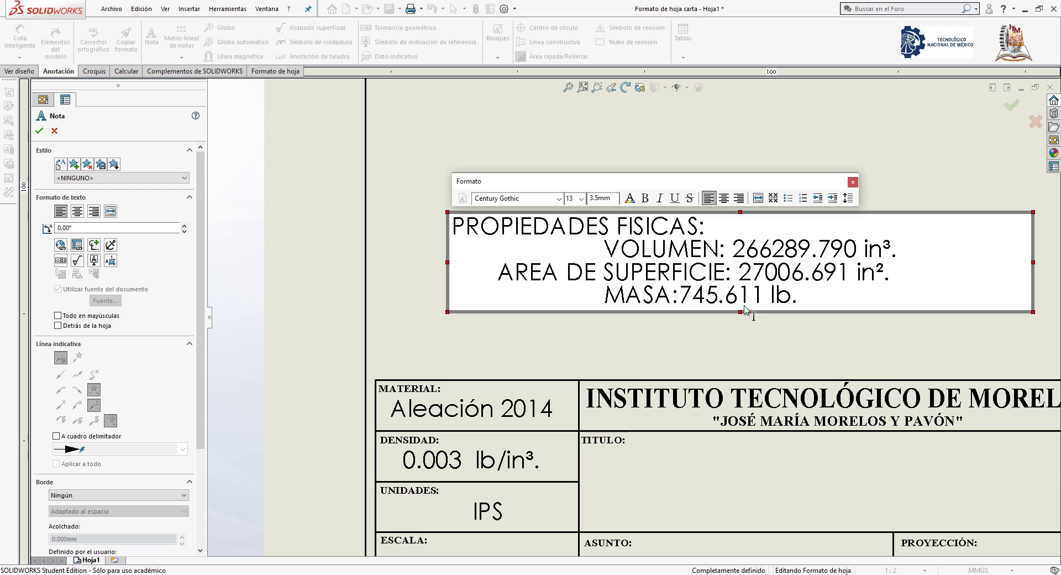
click(608, 297)
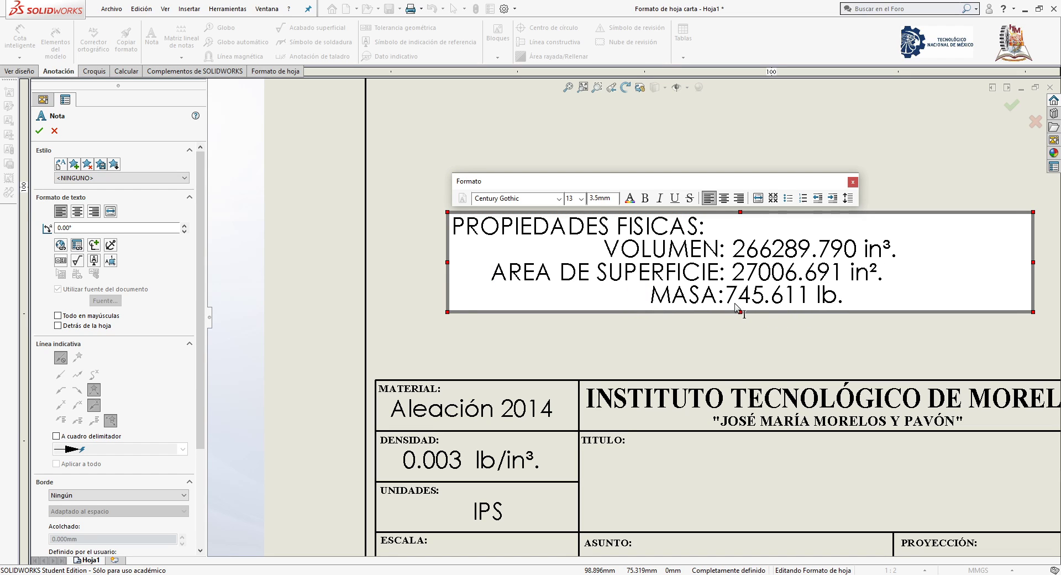
key(BackSpace)
click(730, 299)
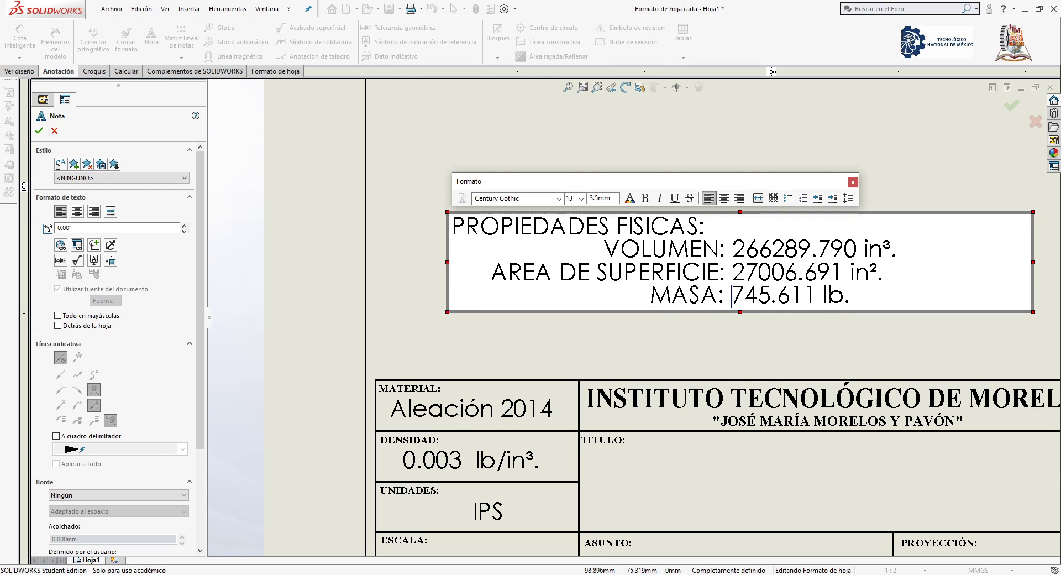
click(867, 305)
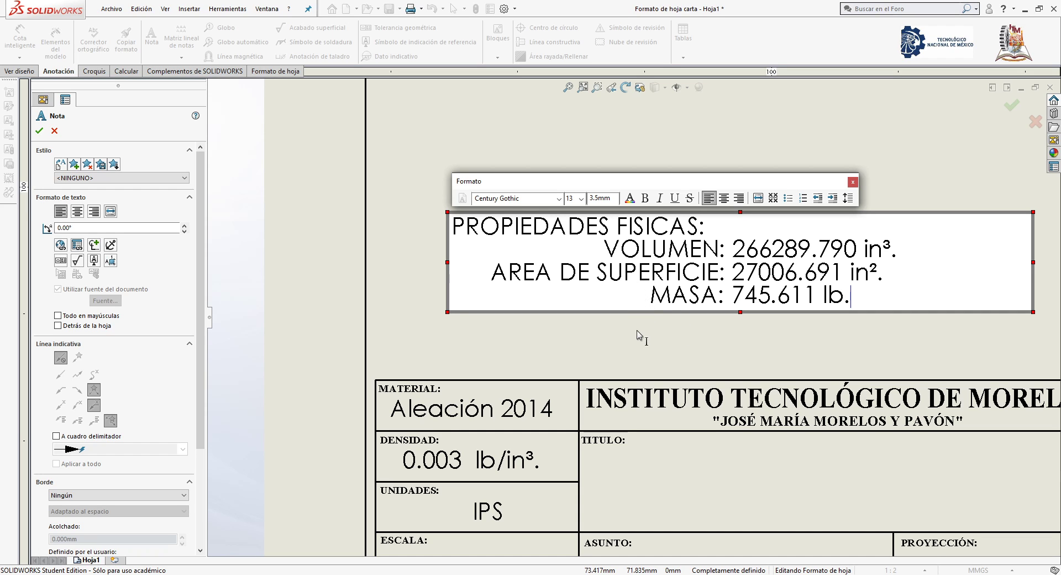
click(640, 362)
scroll(718, 266, up, 3)
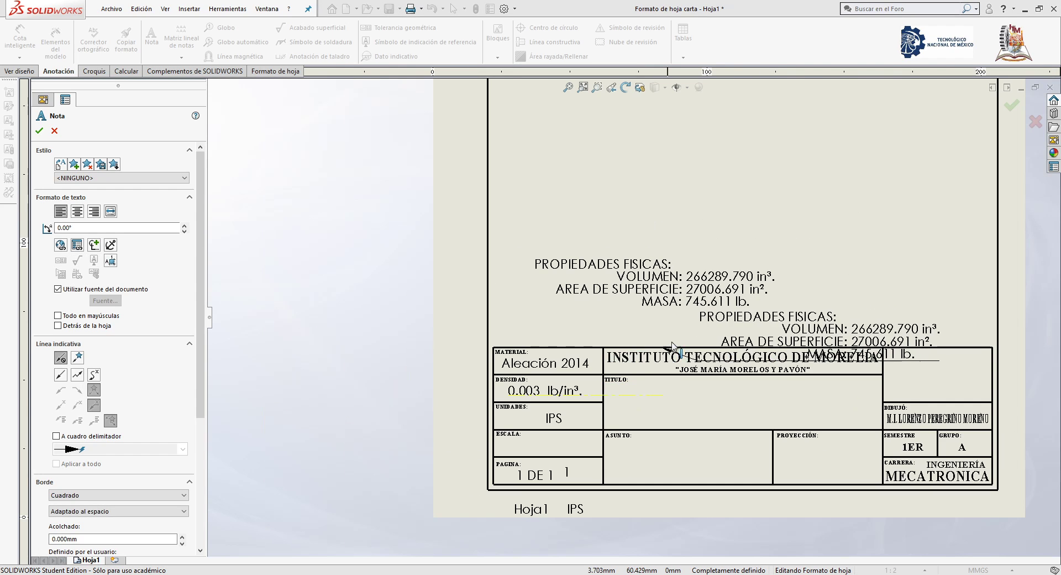
key(Escape)
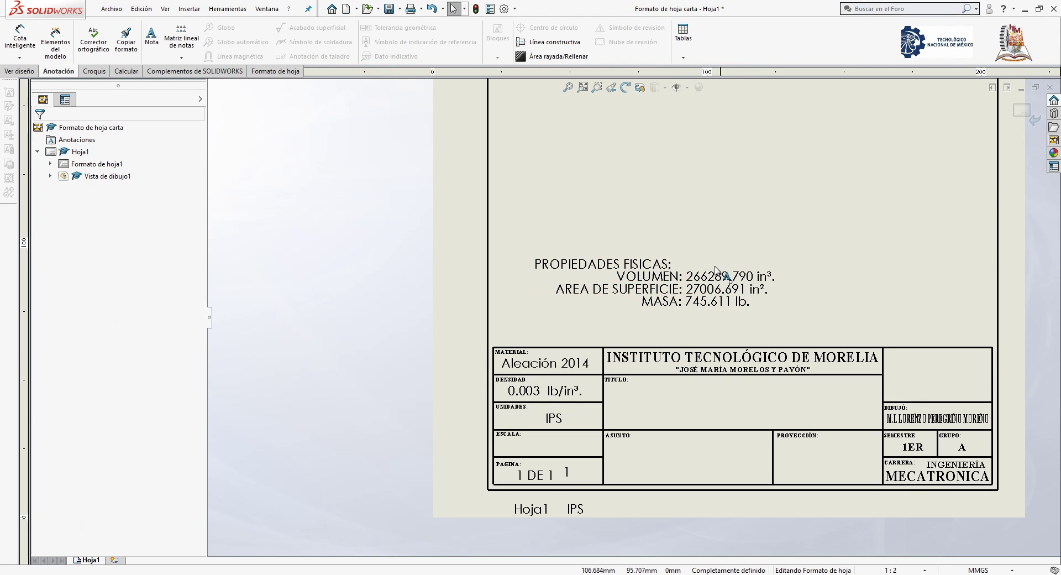
Rename the sheet to "HOJA CARTA" and rebuild the drawing to update the linked sheet name note.
scroll(554, 500, down, 2)
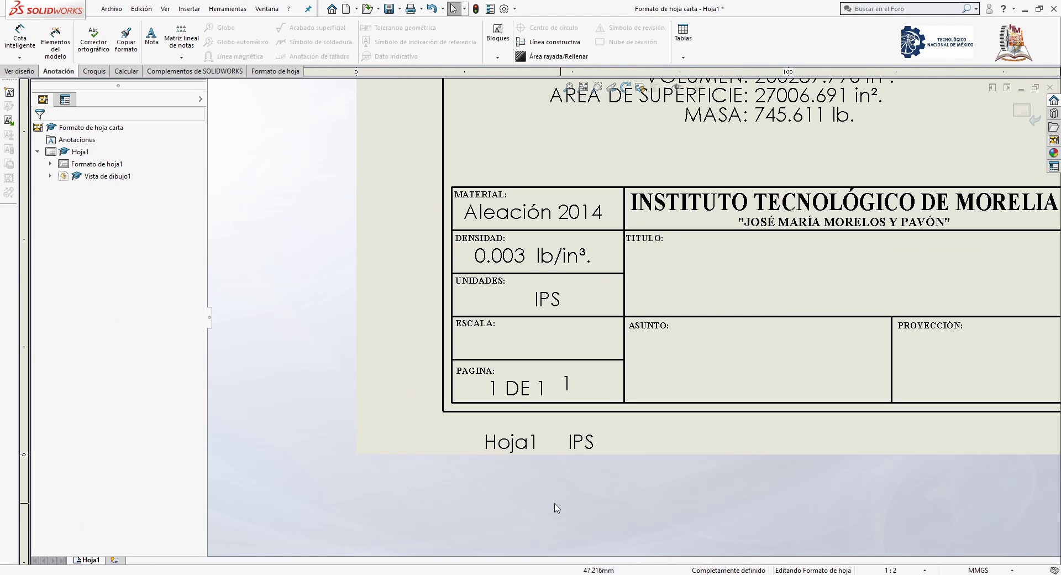
click(89, 561)
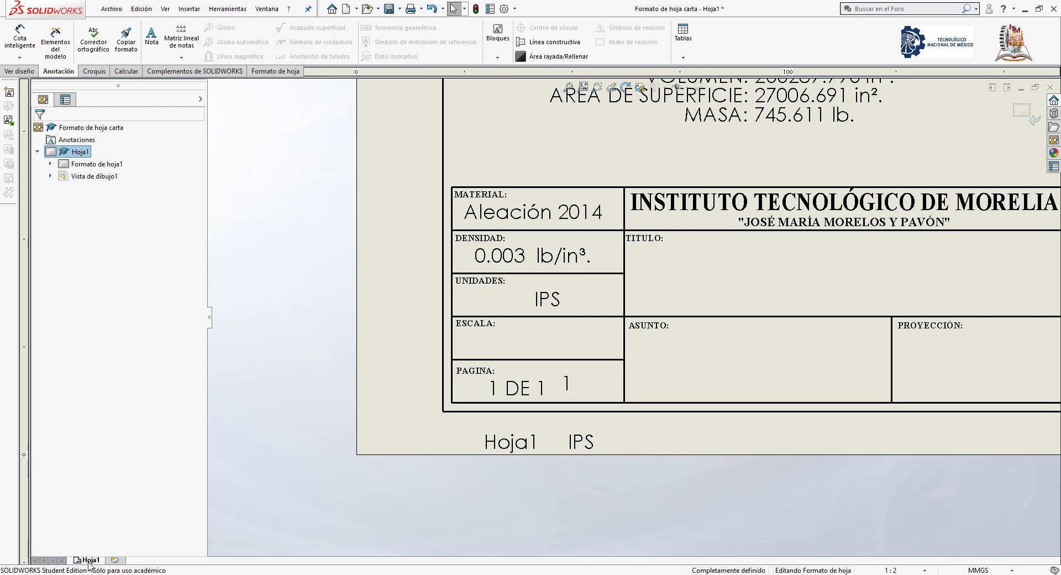
double_click(77, 152)
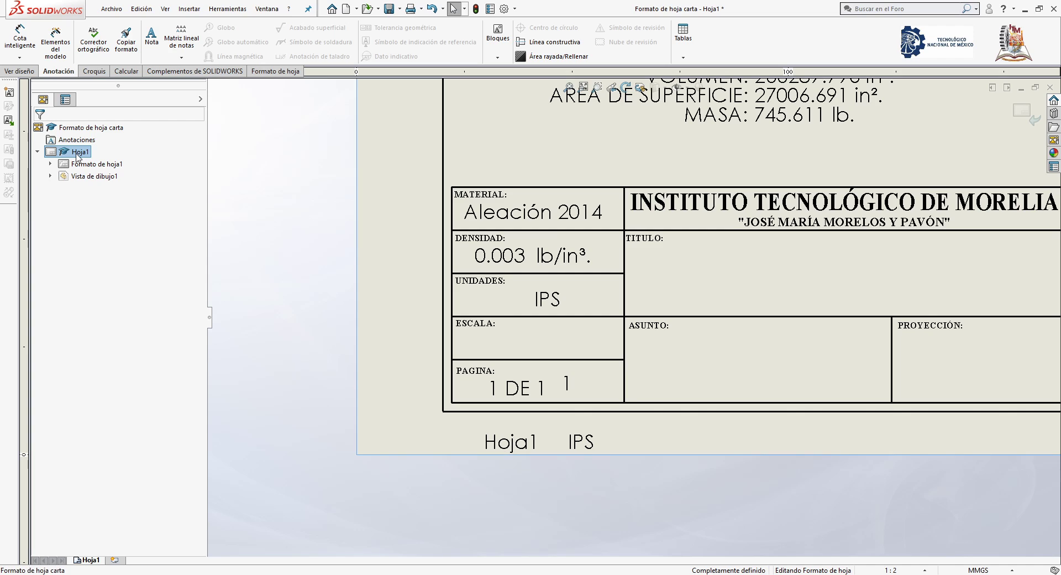
right_click(90, 560)
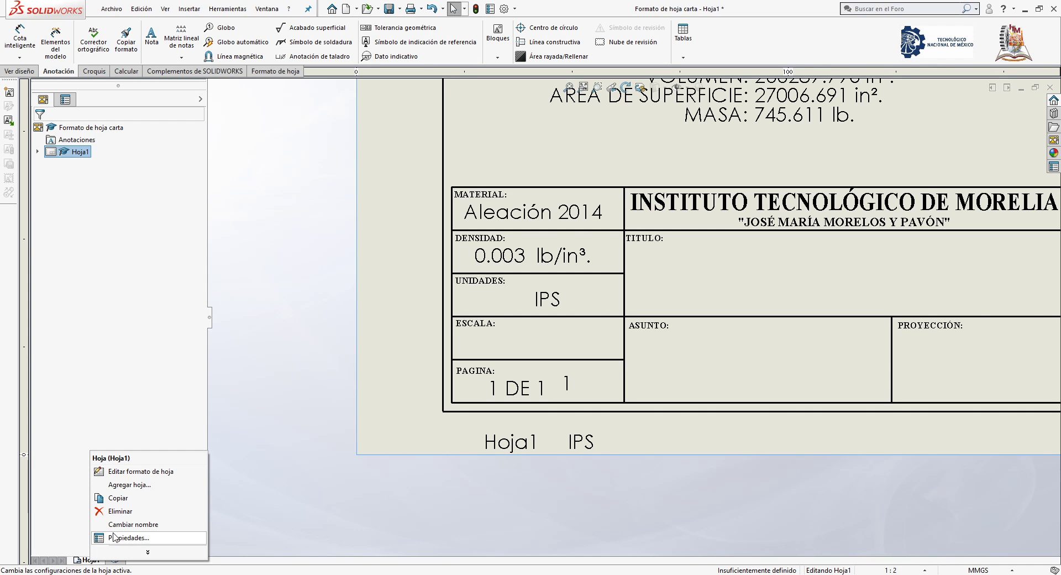
click(132, 524)
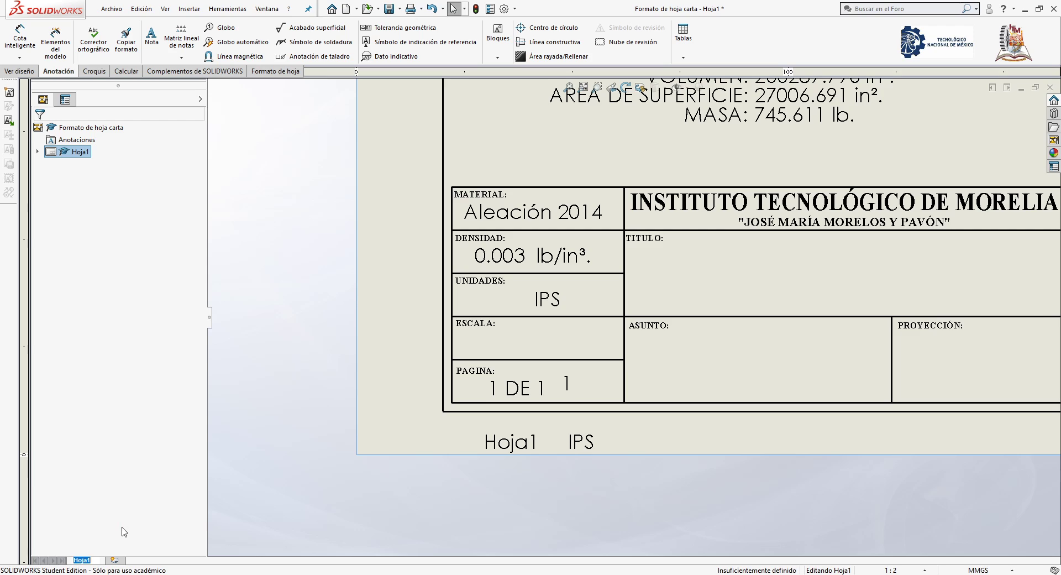
text(HOJA CARTA)
key(Return)
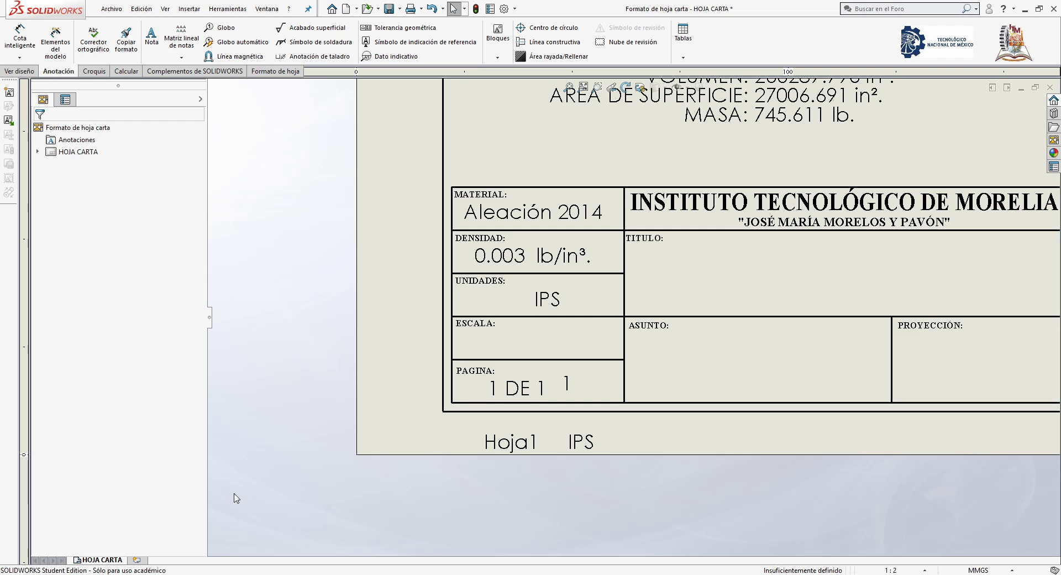
click(476, 9)
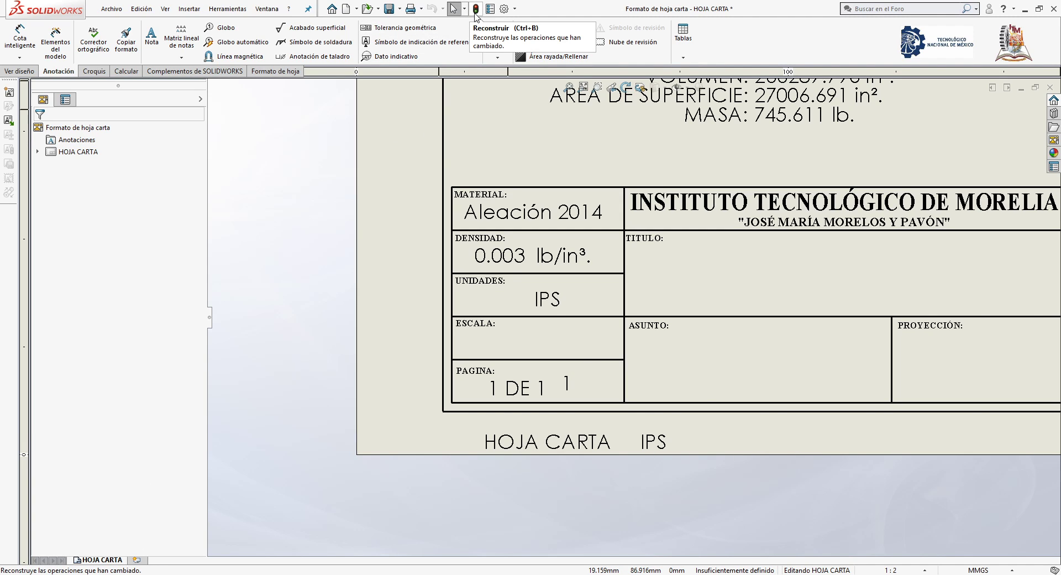
Rebuild the drawing once more and reopen the HOJA CARTA sheet format for editing.
click(541, 450)
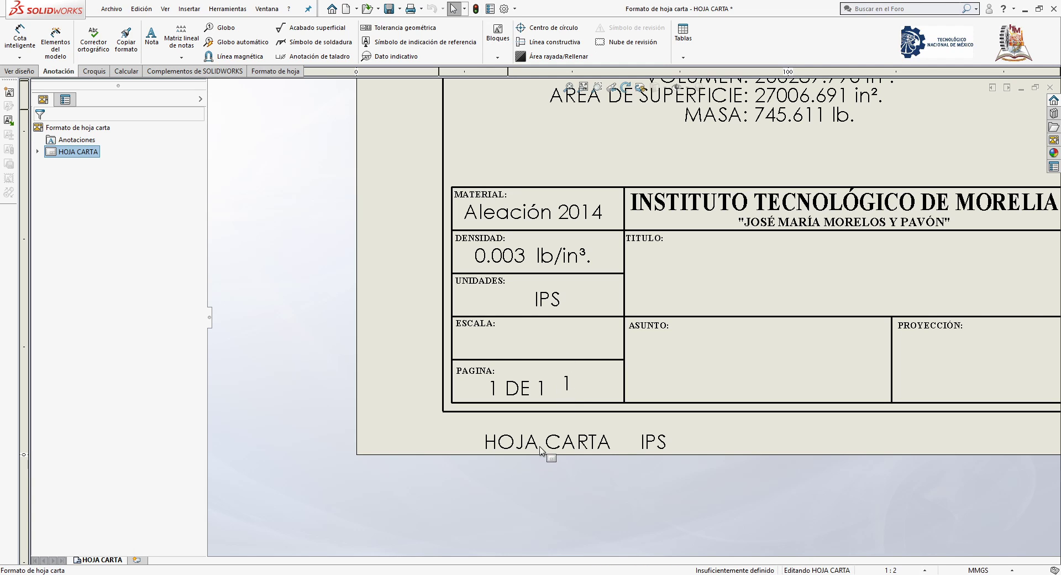
scroll(846, 260, up, 3)
scroll(845, 261, down, 2)
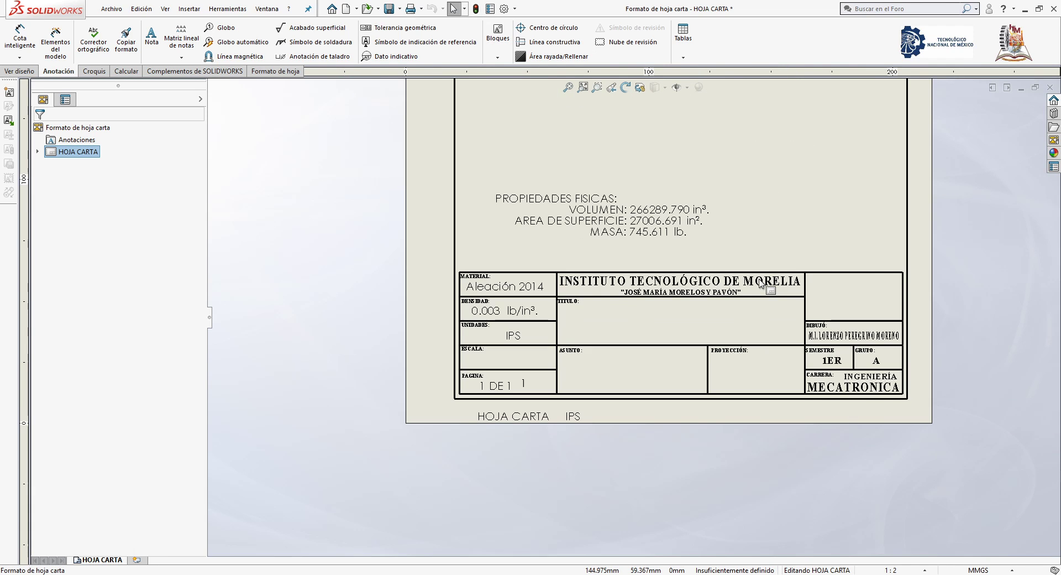
click(979, 126)
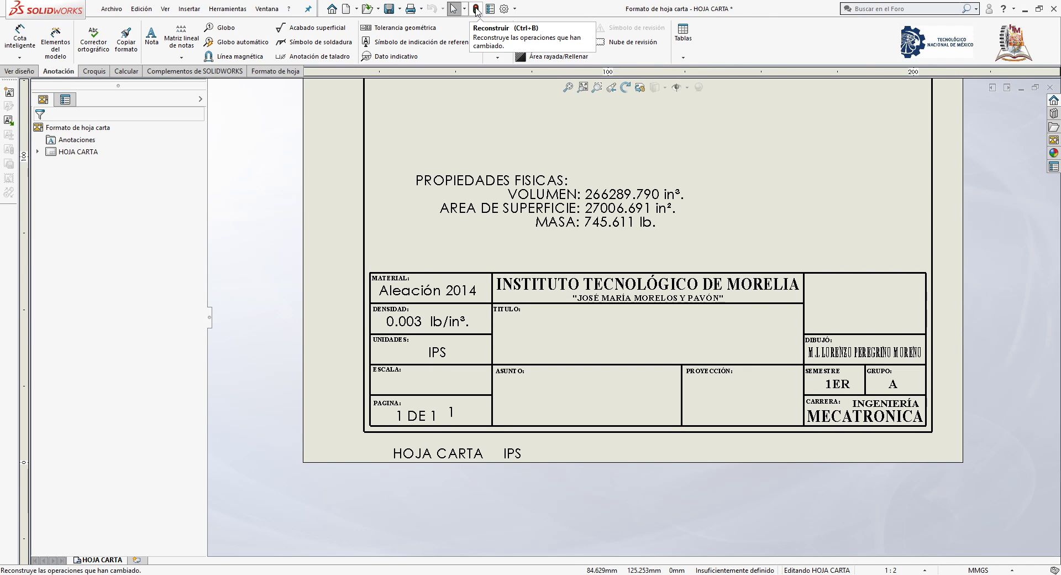
click(476, 9)
right_click(85, 155)
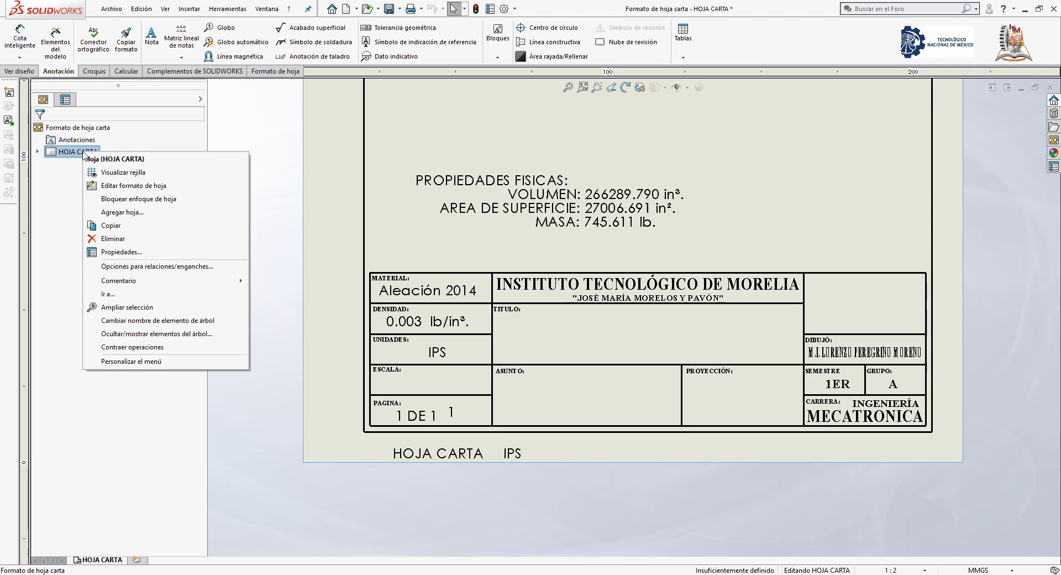
click(120, 185)
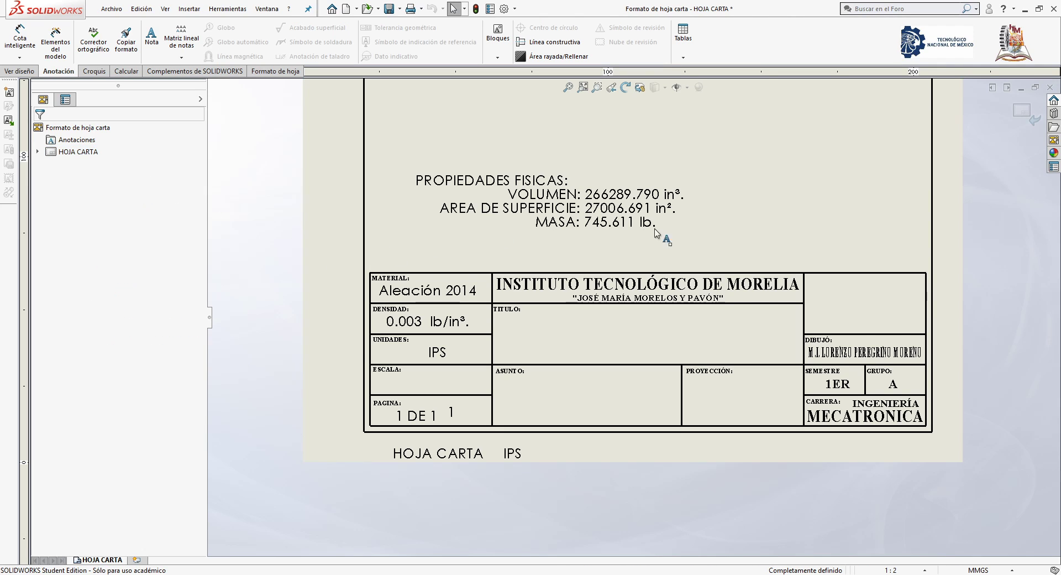
click(574, 218)
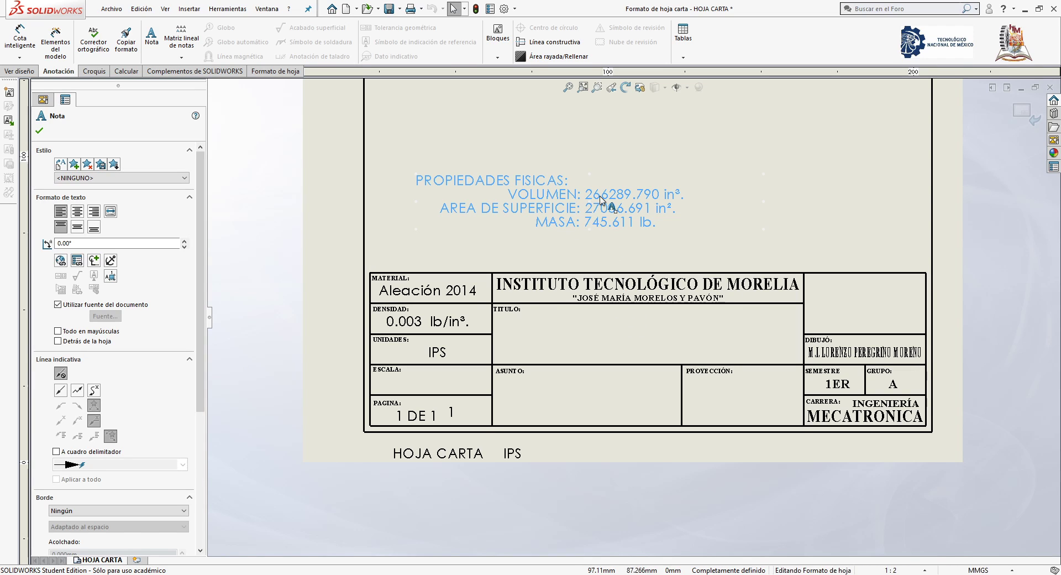
click(587, 331)
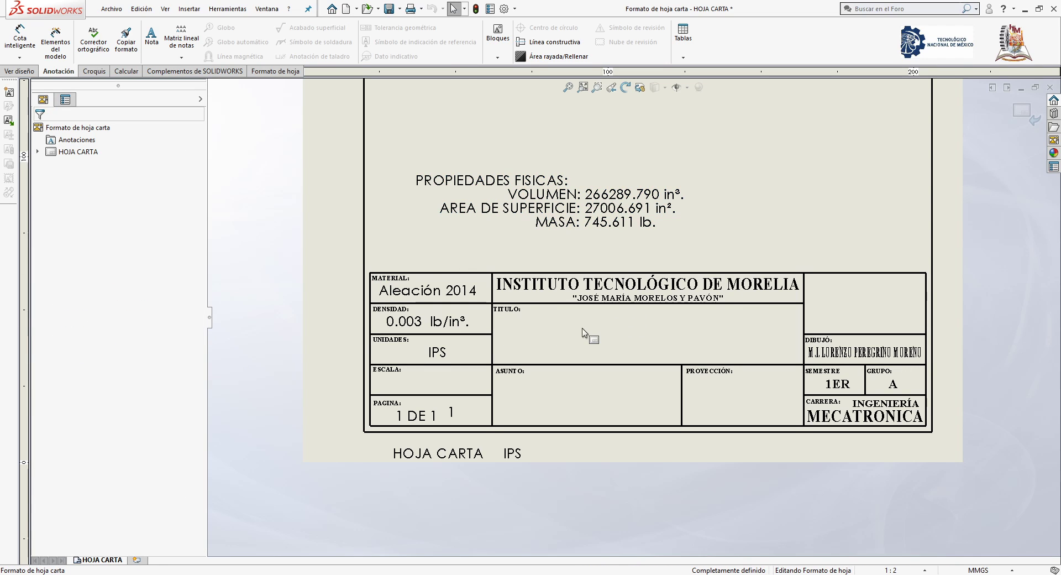
Add a note in the TITULO cell linked to the model's SW-Título(Title) property, and place an empty note in the ASUNTO cell.
click(152, 41)
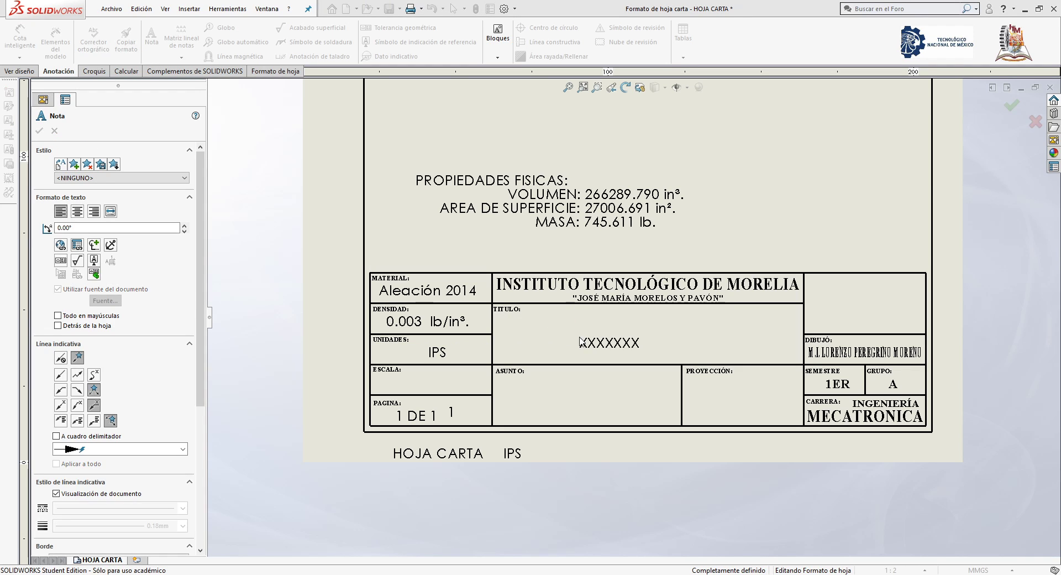
click(574, 332)
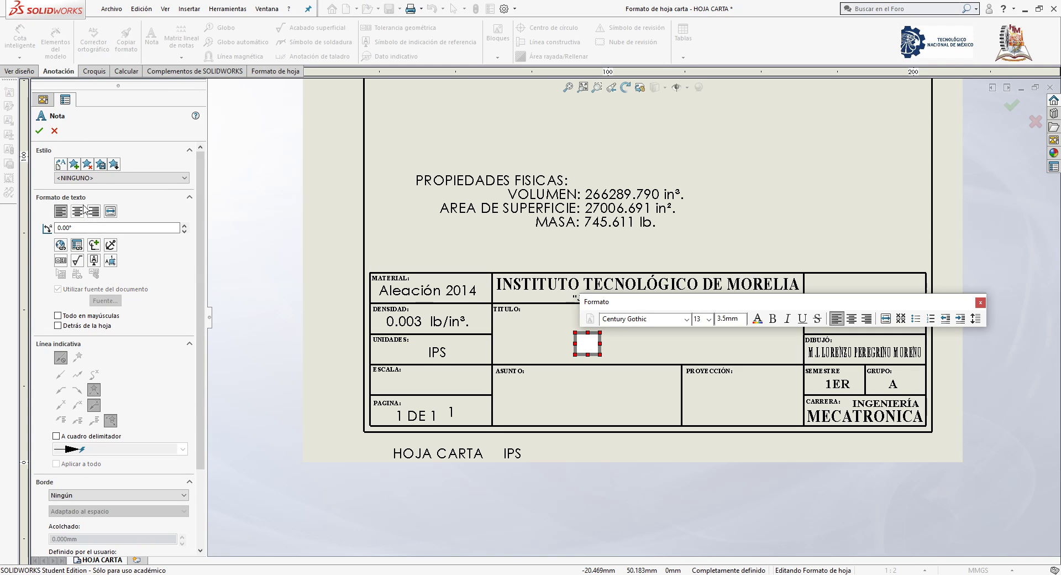
click(76, 245)
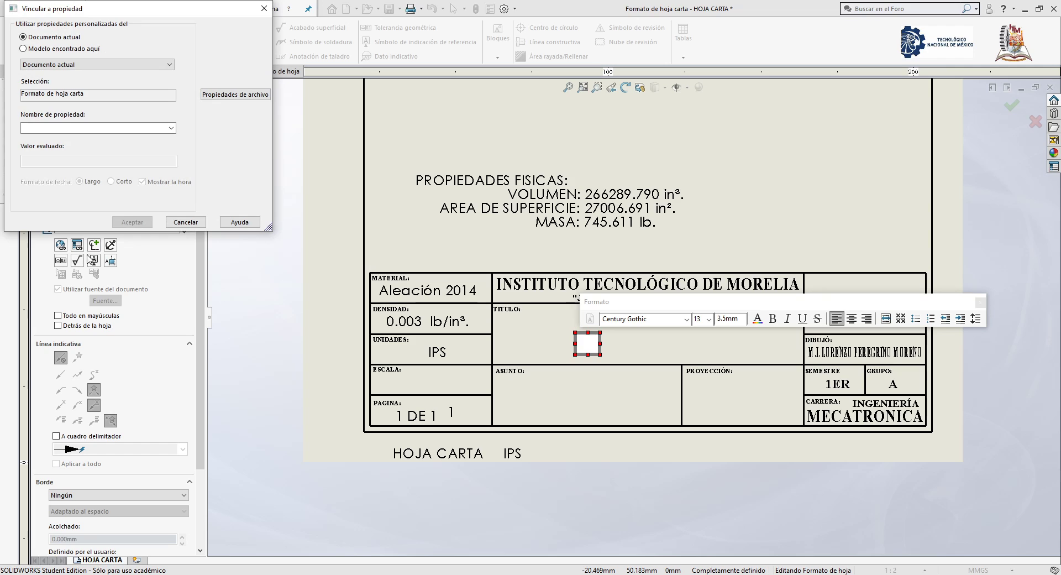
click(49, 50)
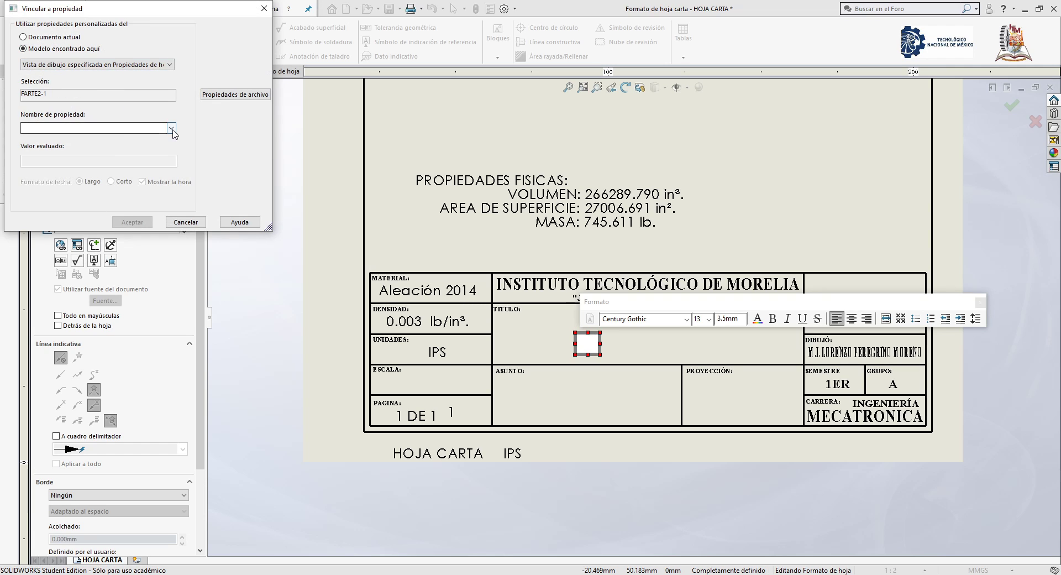
click(89, 127)
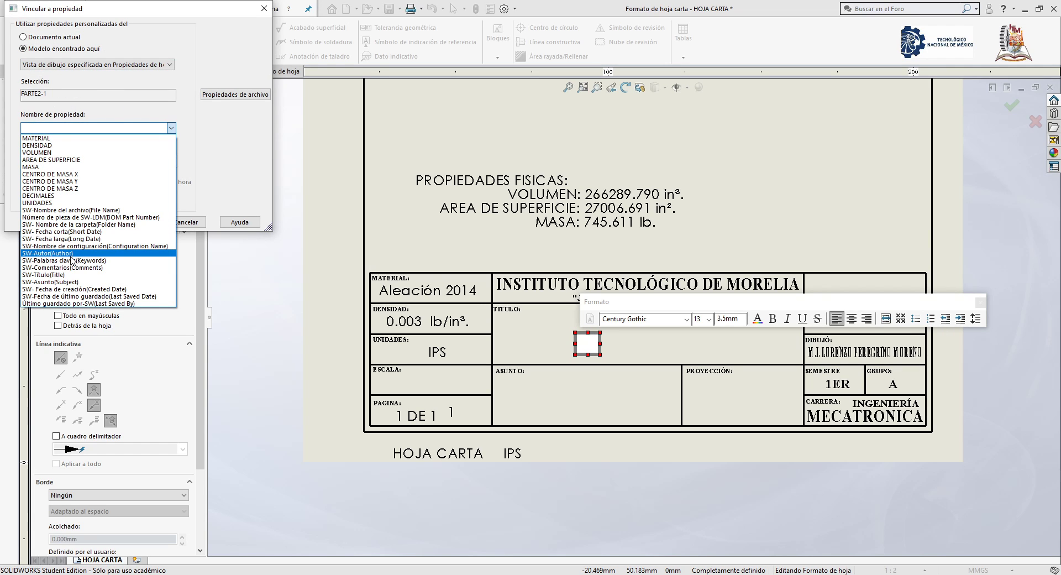
click(69, 275)
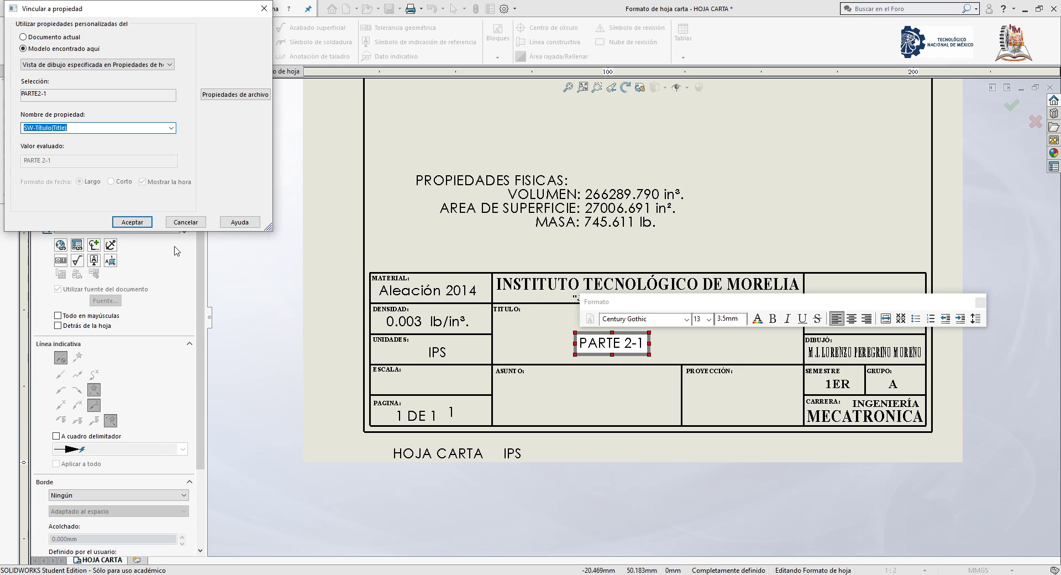
click(133, 221)
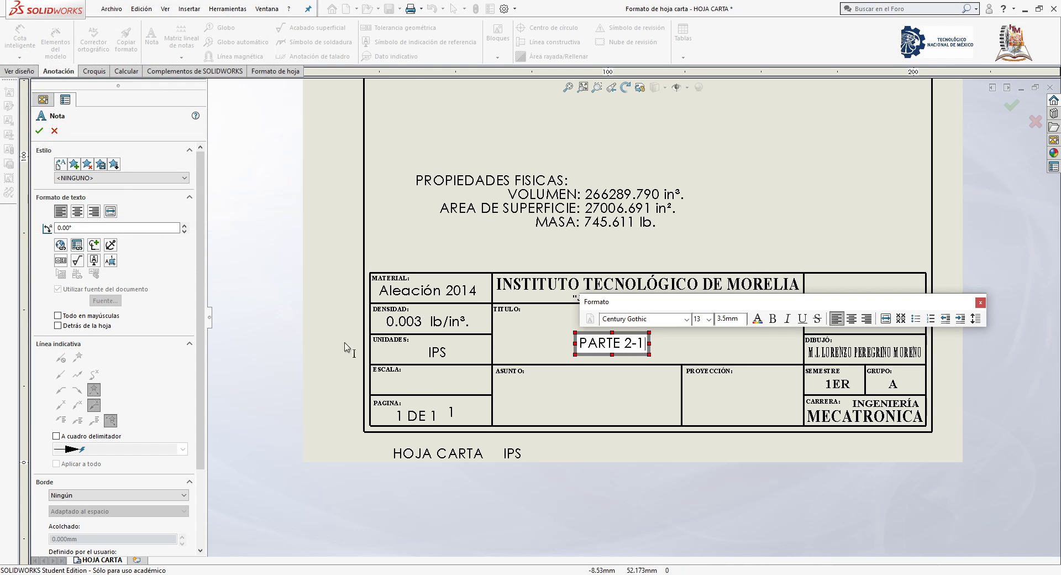
click(529, 391)
key(Escape)
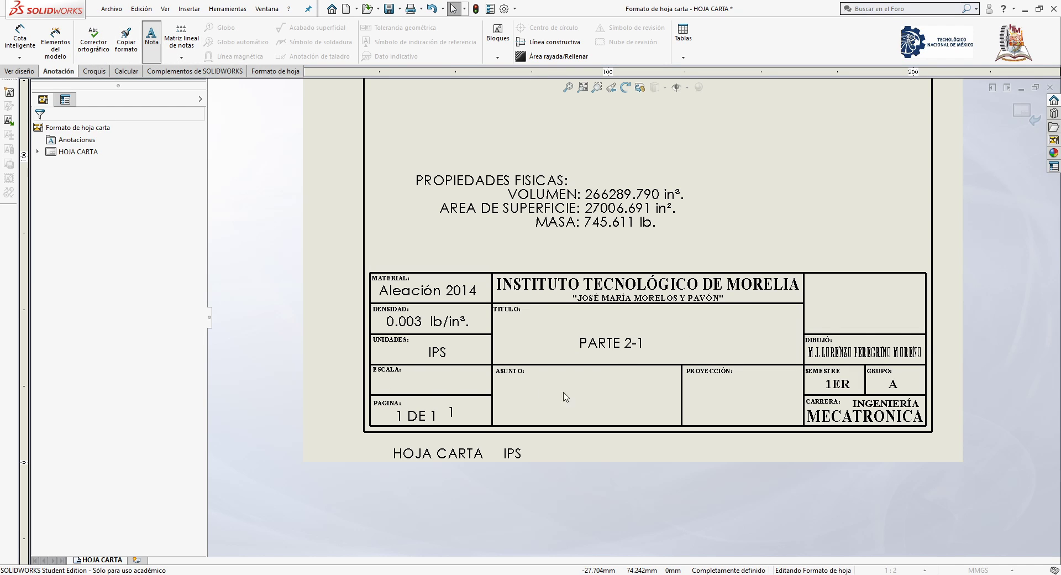
click(533, 394)
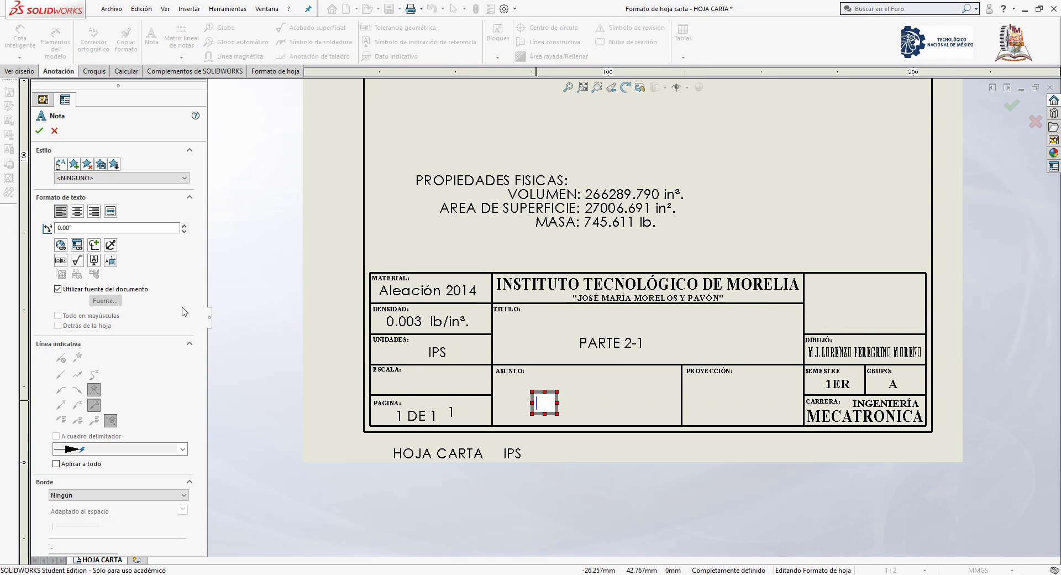
click(76, 249)
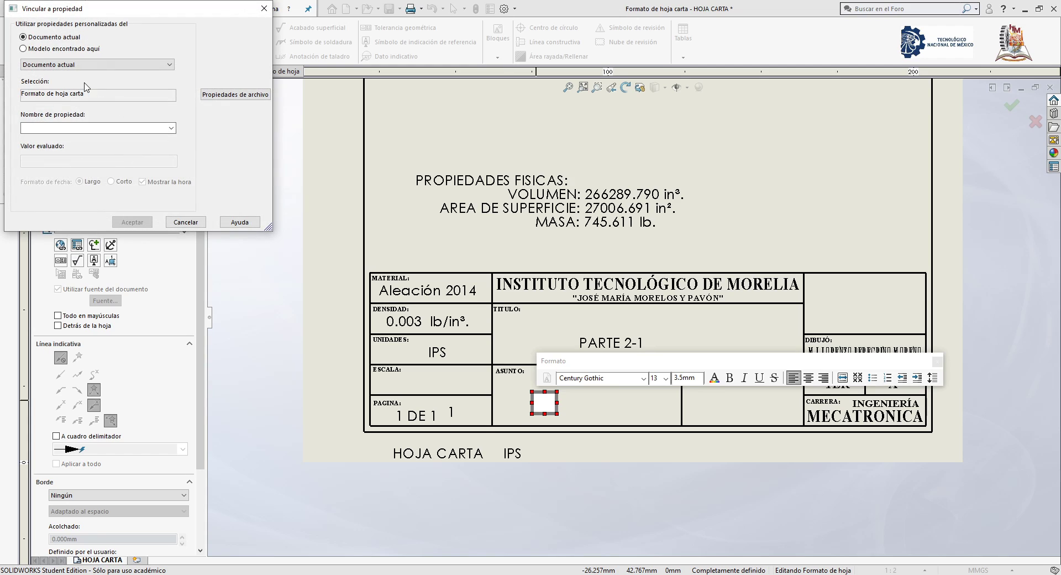
click(88, 49)
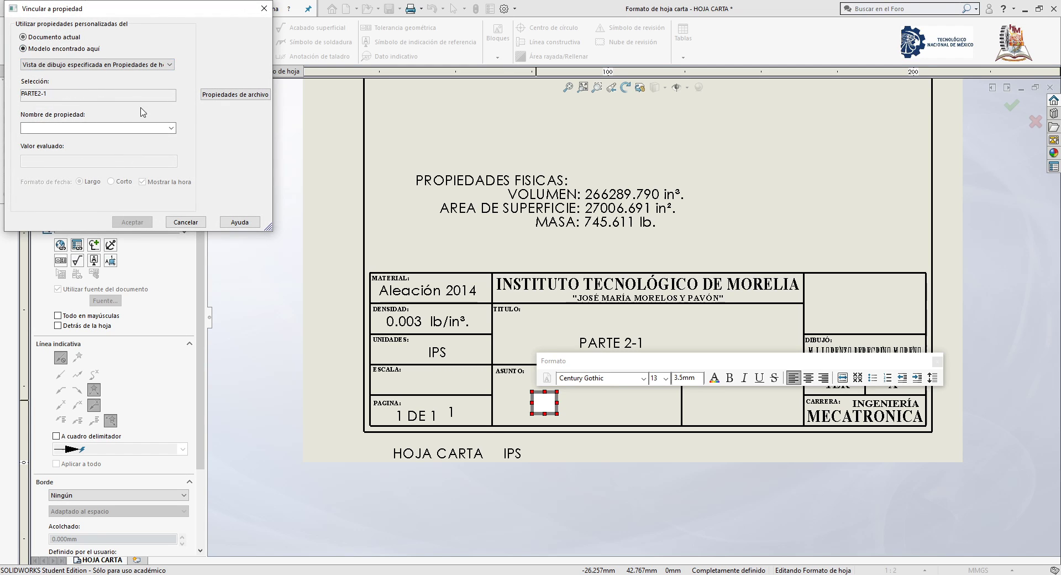
click(171, 127)
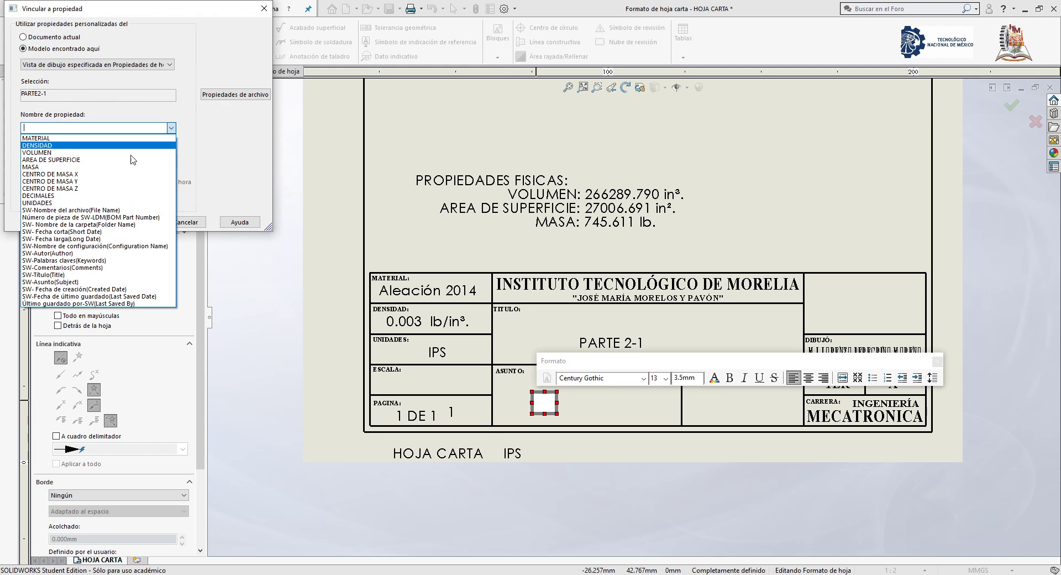
click(78, 254)
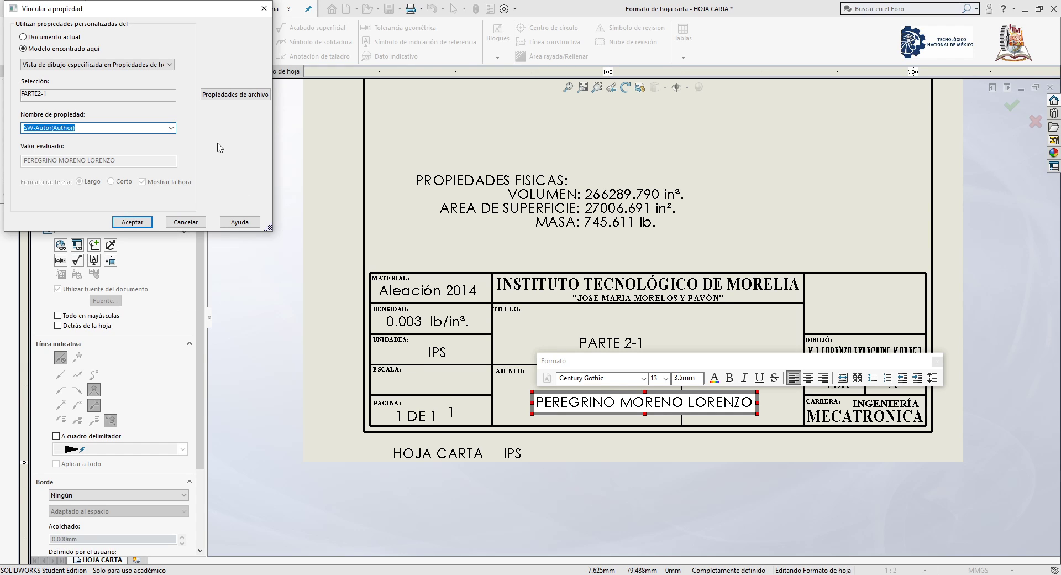
click(172, 128)
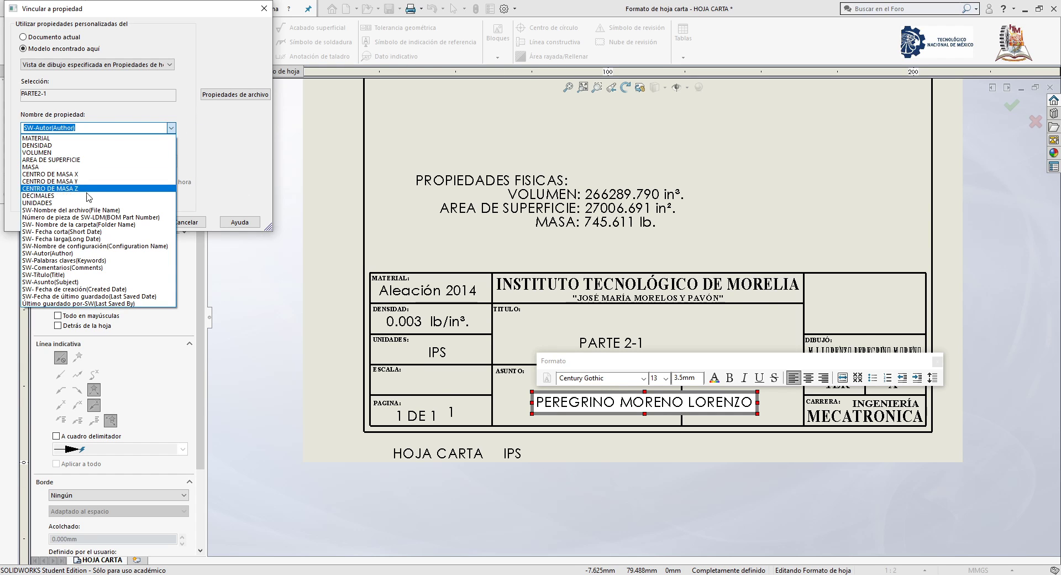
click(74, 282)
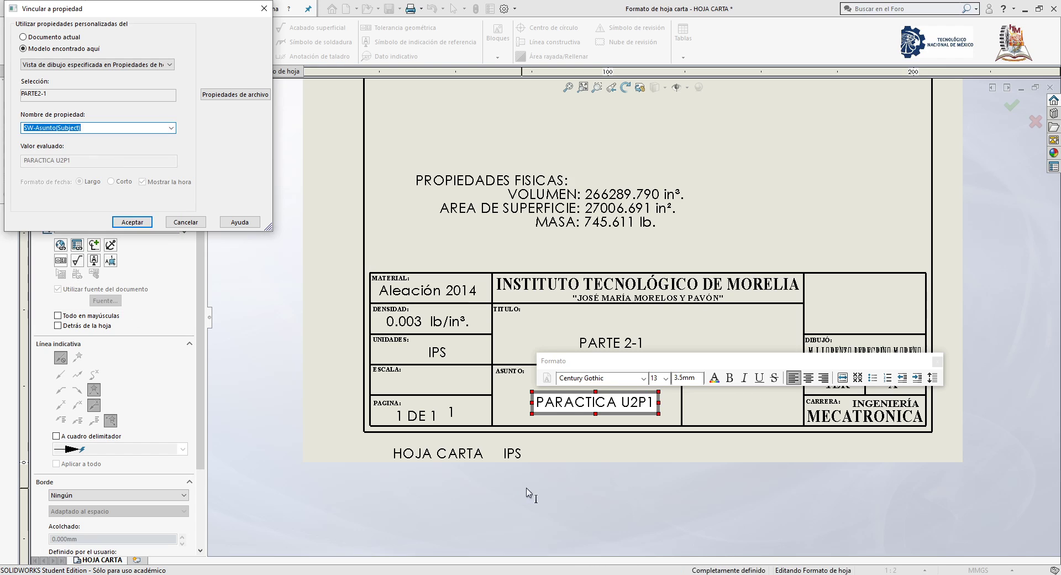
key(Escape)
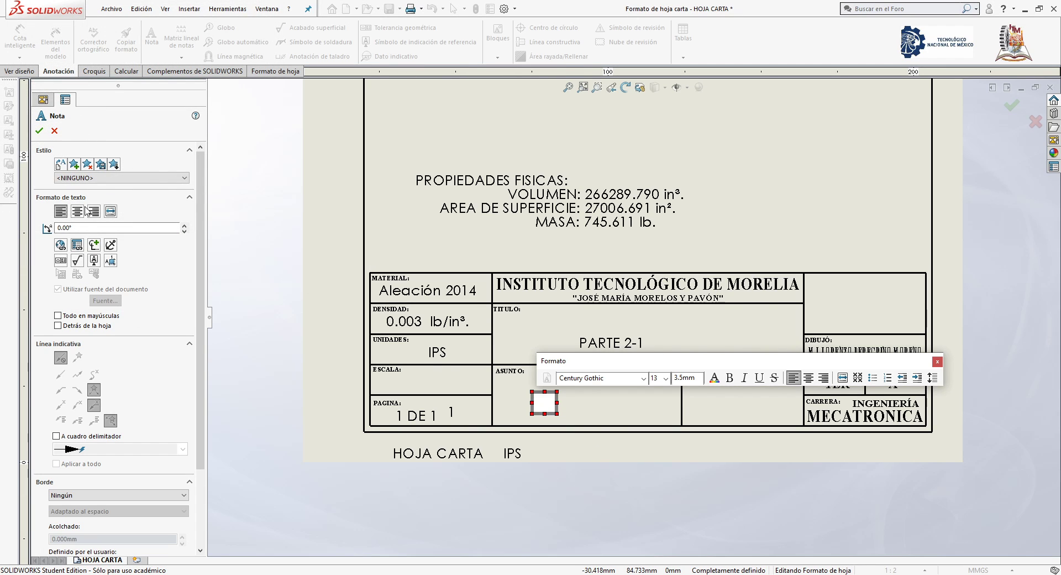
Link the ASUNTO cell's note to the model's SW-Asunto(Subject) property and finish placing notes.
click(80, 247)
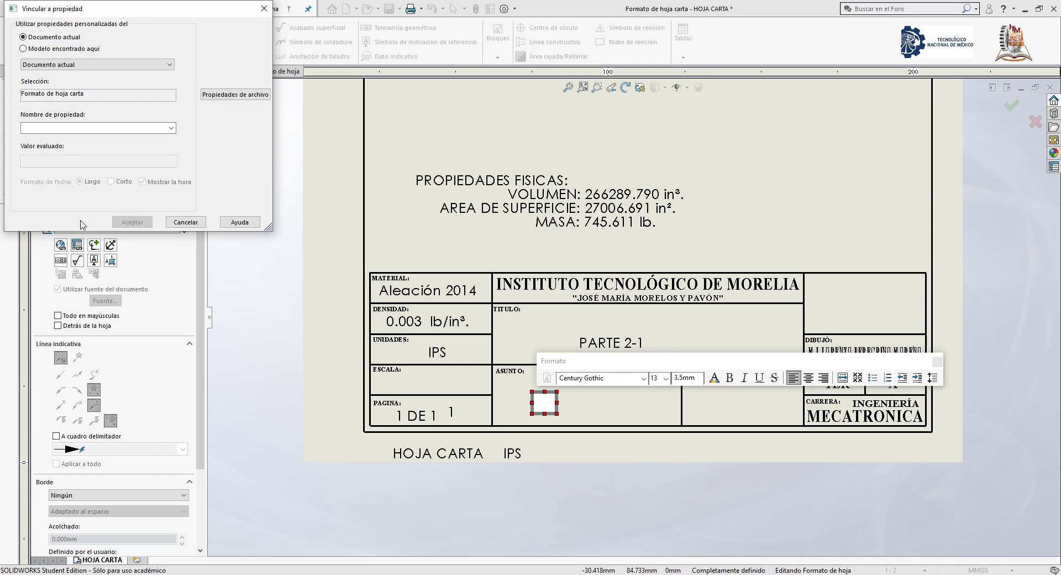
click(50, 49)
click(88, 128)
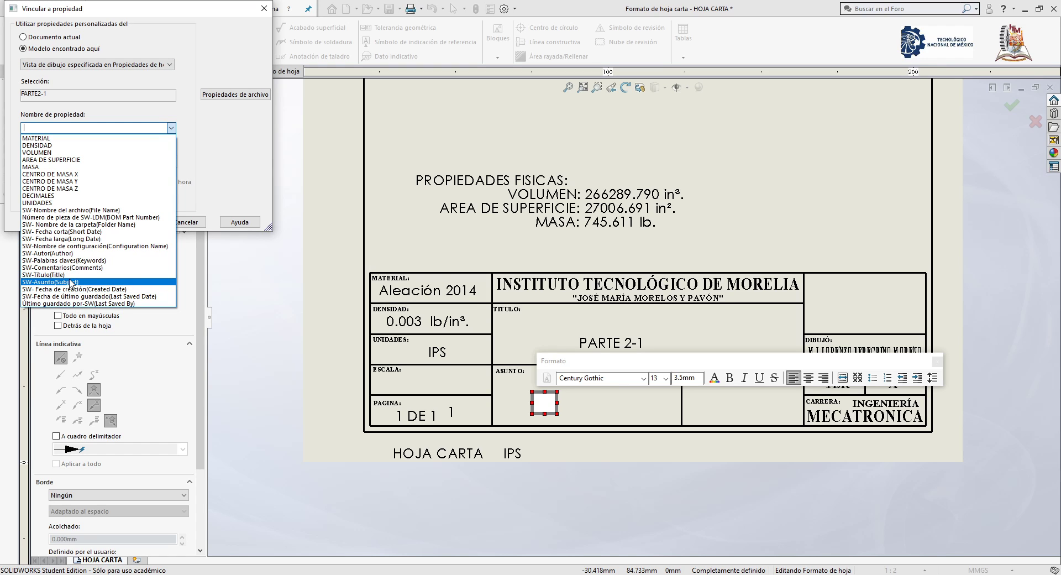
click(70, 281)
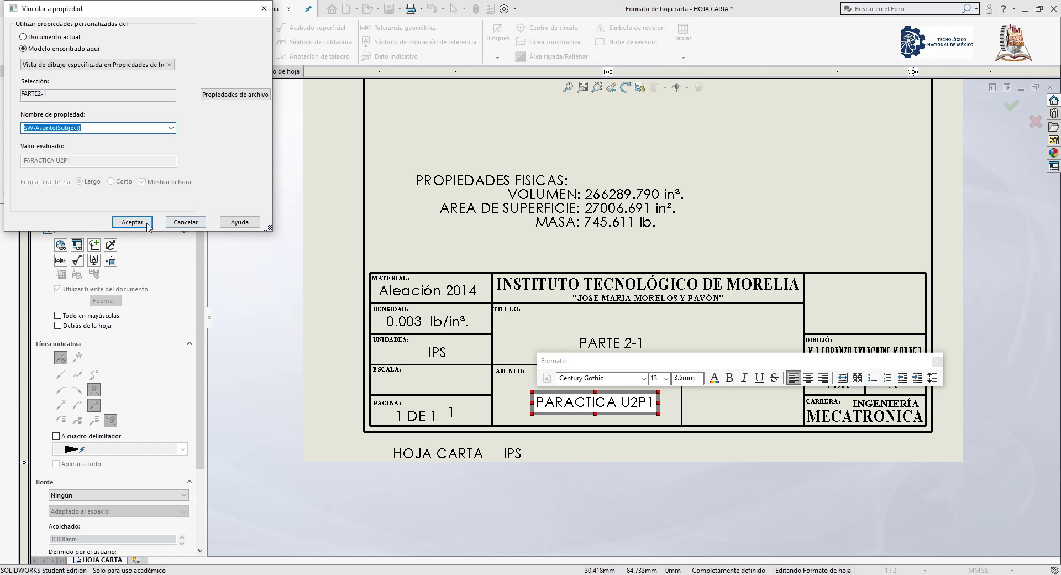
click(148, 225)
click(682, 485)
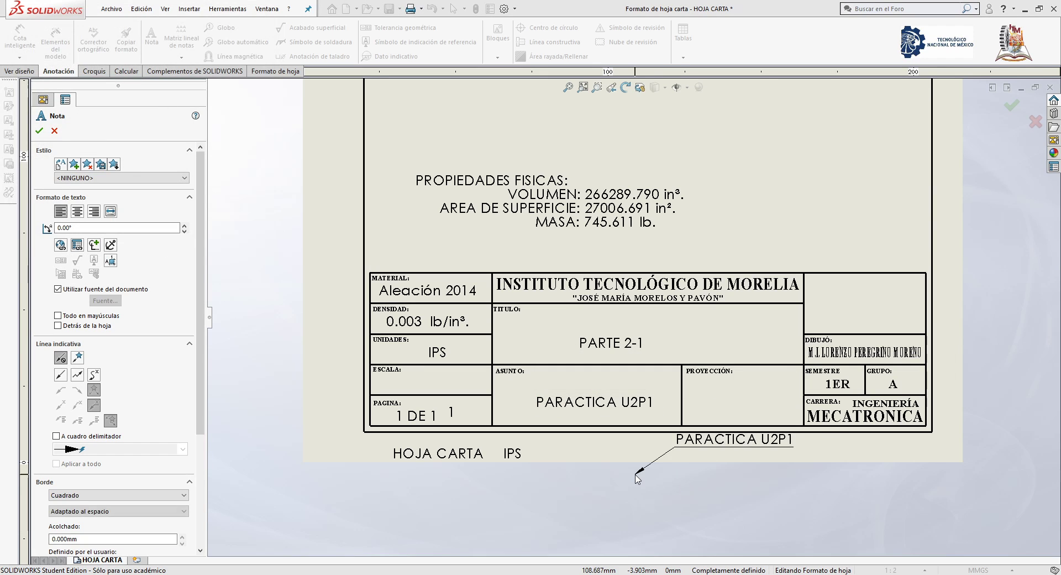
key(Escape)
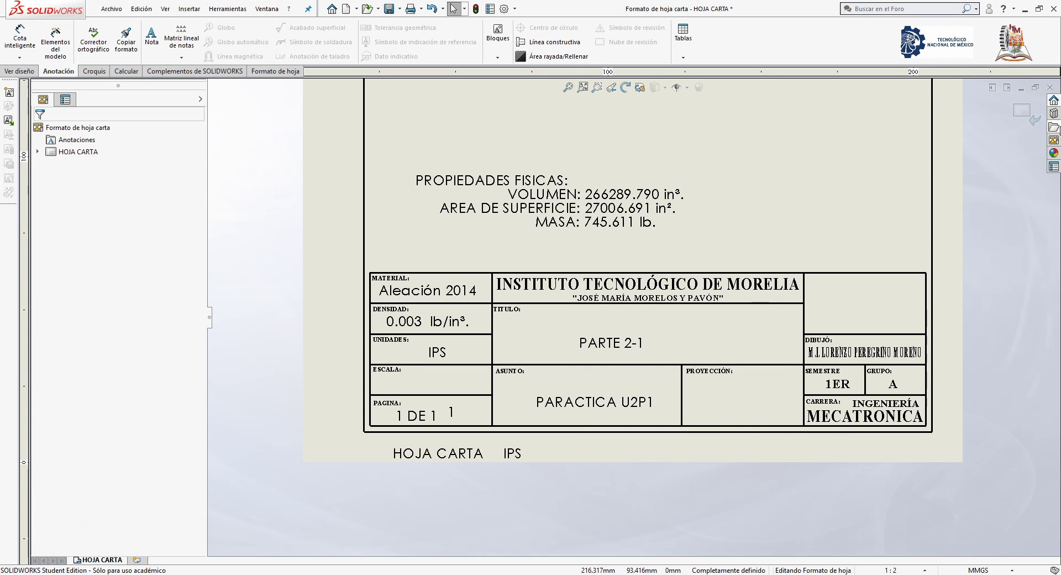
Open the part shown in the drawing view and correct the Asunto in its summary information to "PRACTICA U2P1".
scroll(604, 329, up, 4)
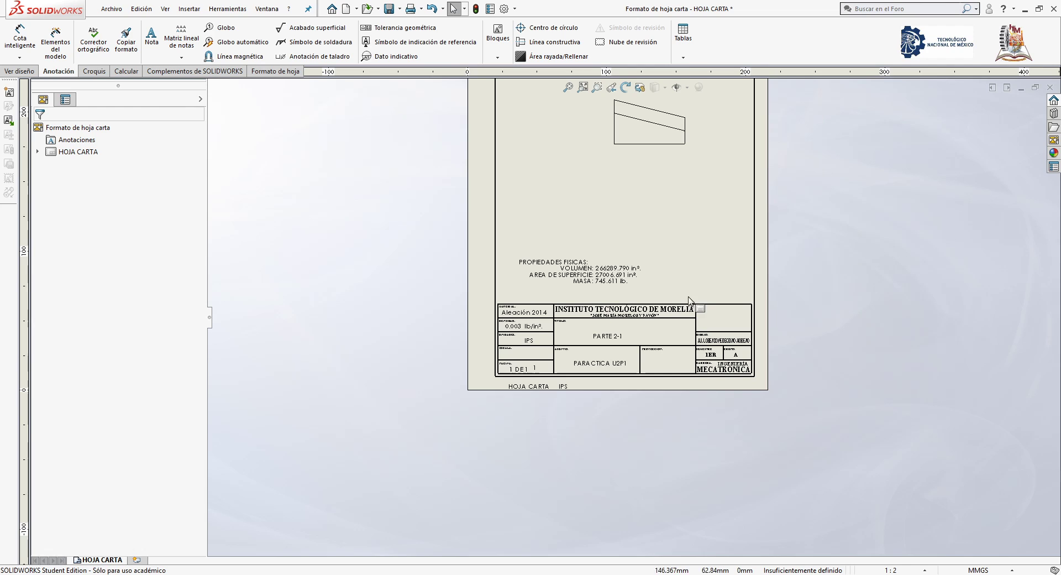
right_click(652, 121)
click(666, 107)
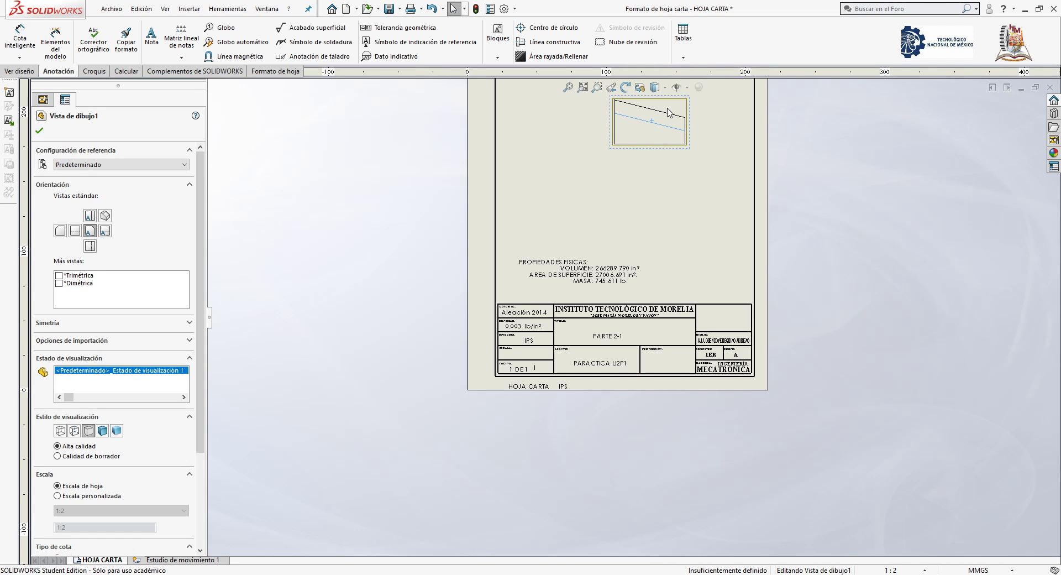
click(101, 9)
click(130, 309)
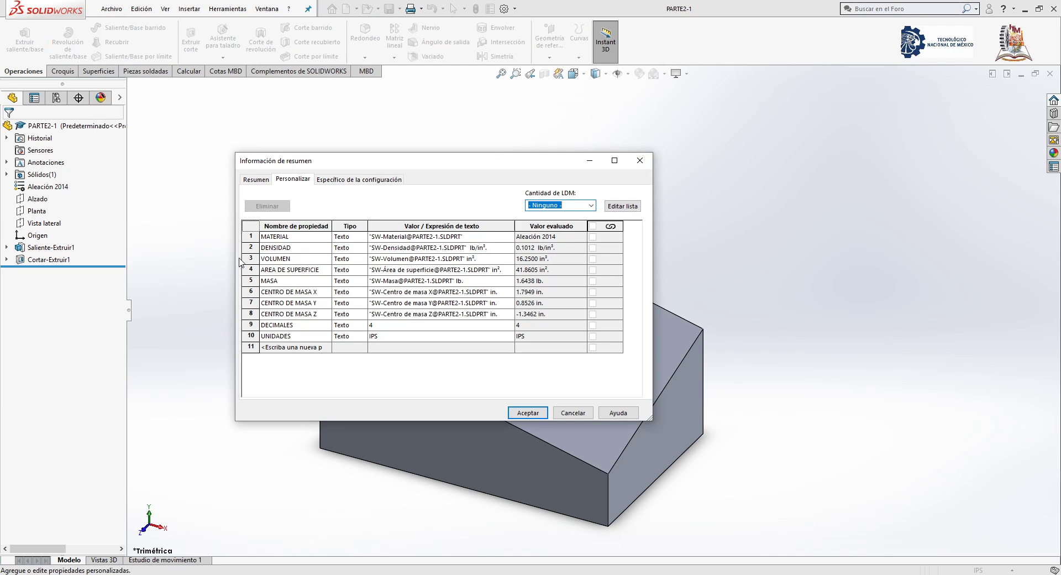
click(256, 179)
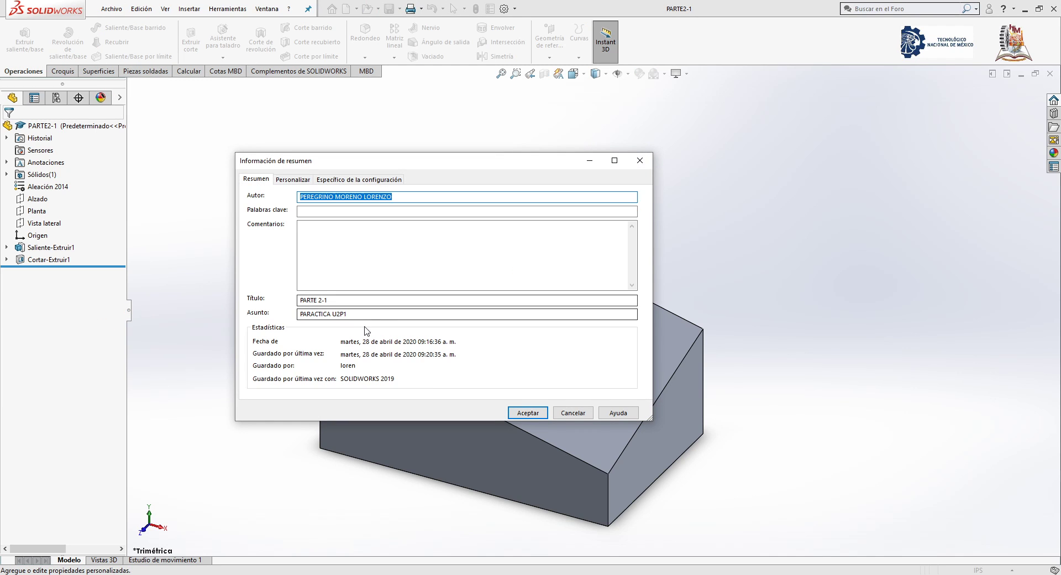
drag(330, 314, 324, 313)
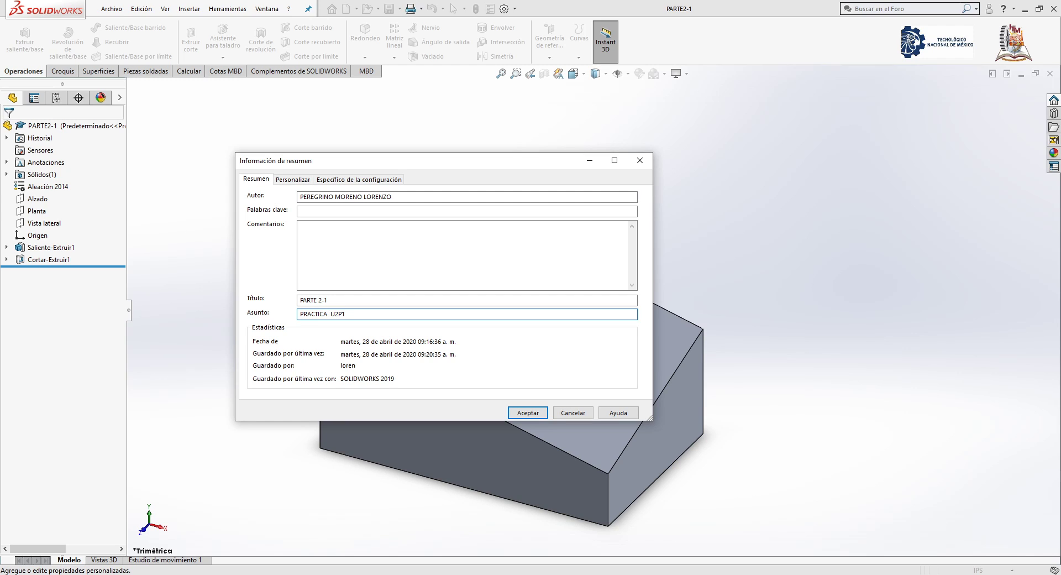
Check the part's Título, Comentarios and custom property entries, and accept the summary information.
click(321, 300)
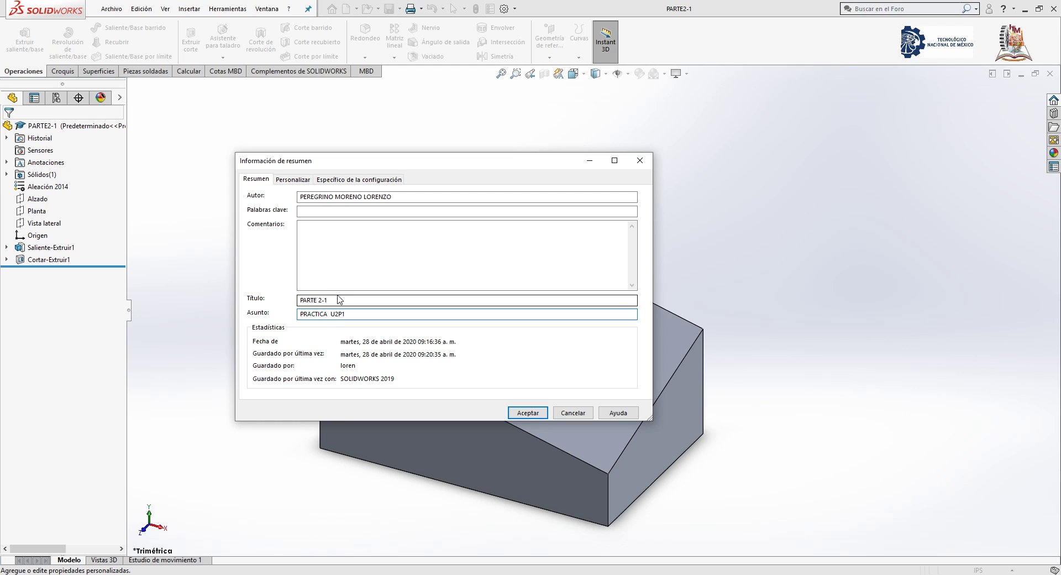
click(333, 264)
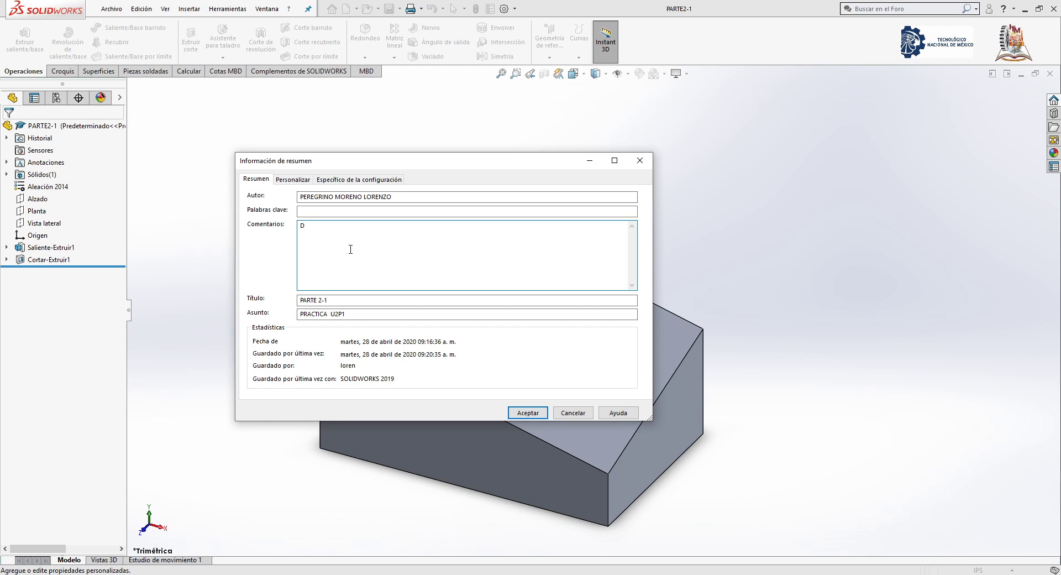
click(293, 179)
click(268, 348)
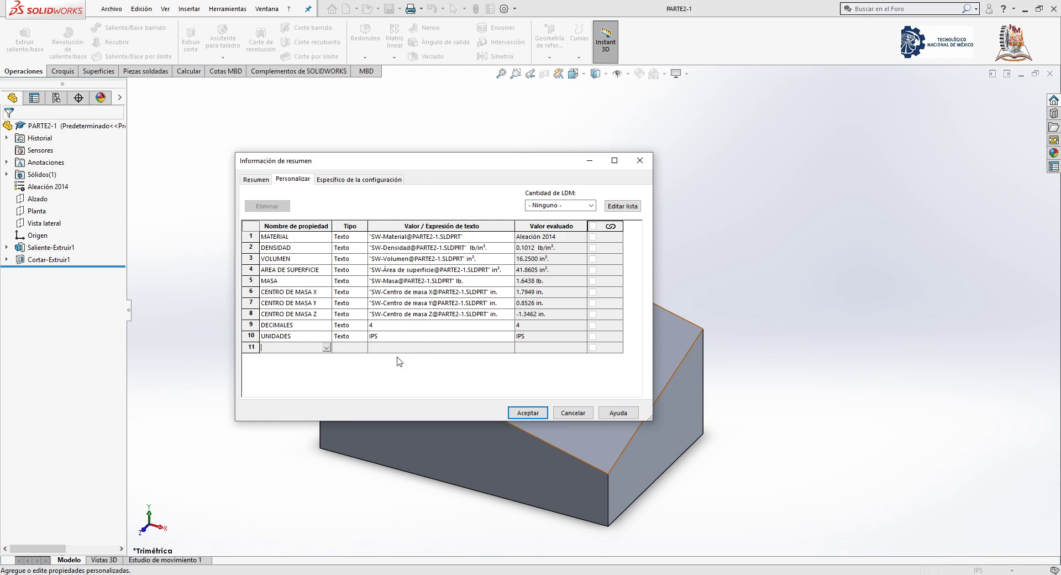
click(536, 417)
click(527, 412)
Return to the letter-size format drawing, close the drawing view's properties and reopen the HOJA CARTA sheet format for editing.
mouse_move(340, 572)
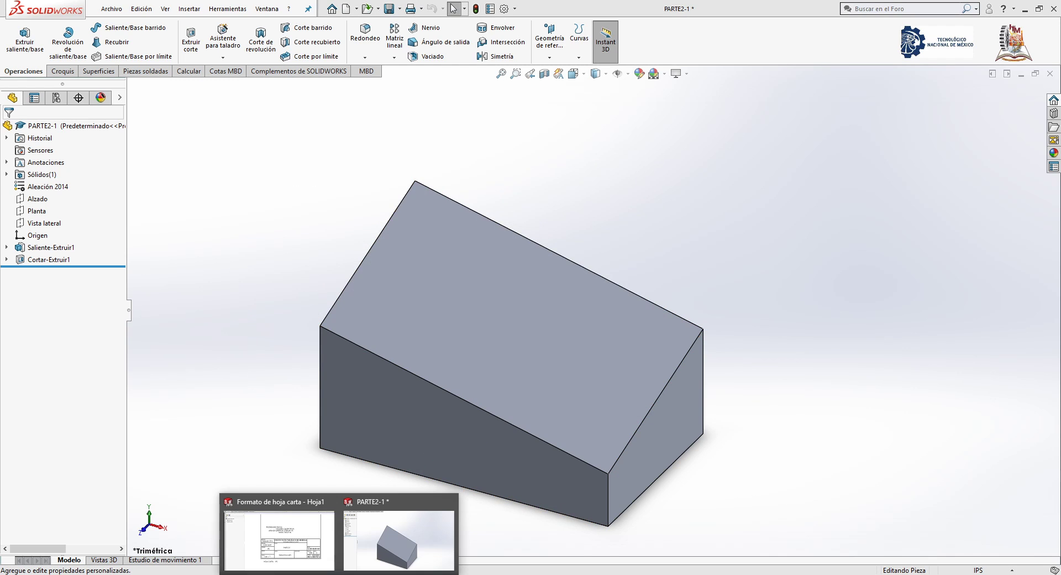
click(276, 530)
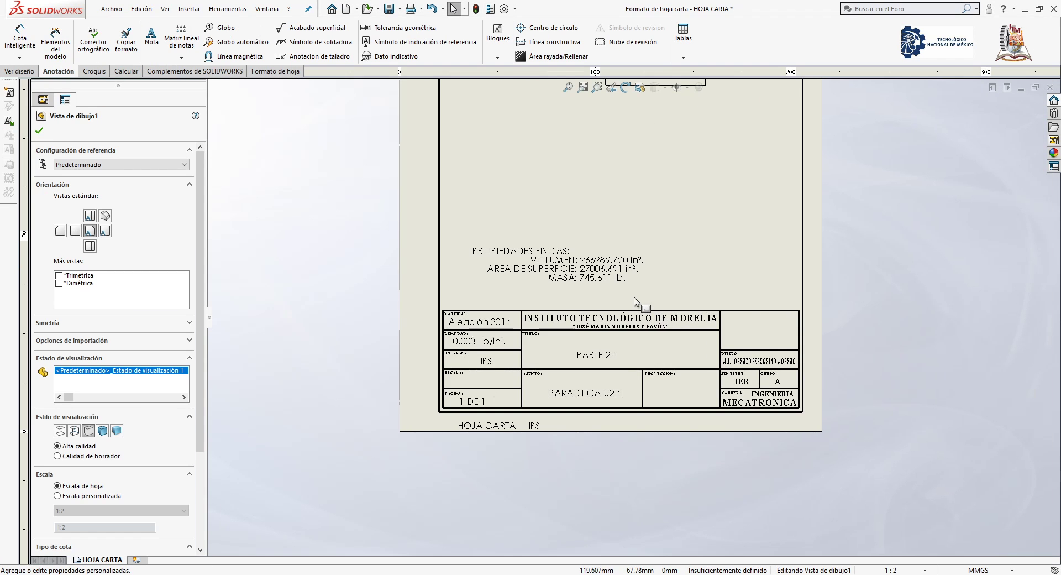
scroll(608, 296, down, 3)
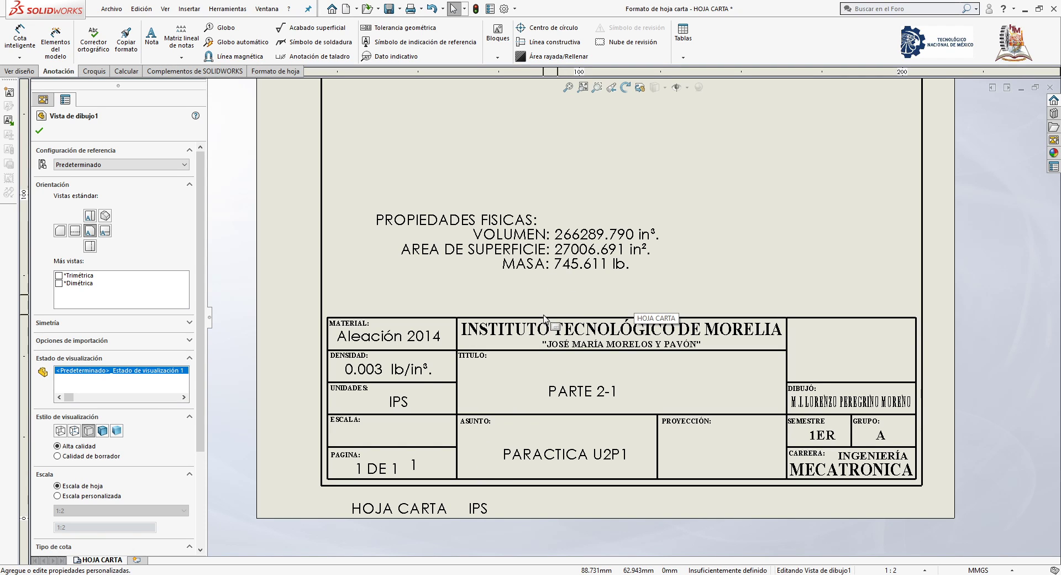
scroll(773, 437, down, 2)
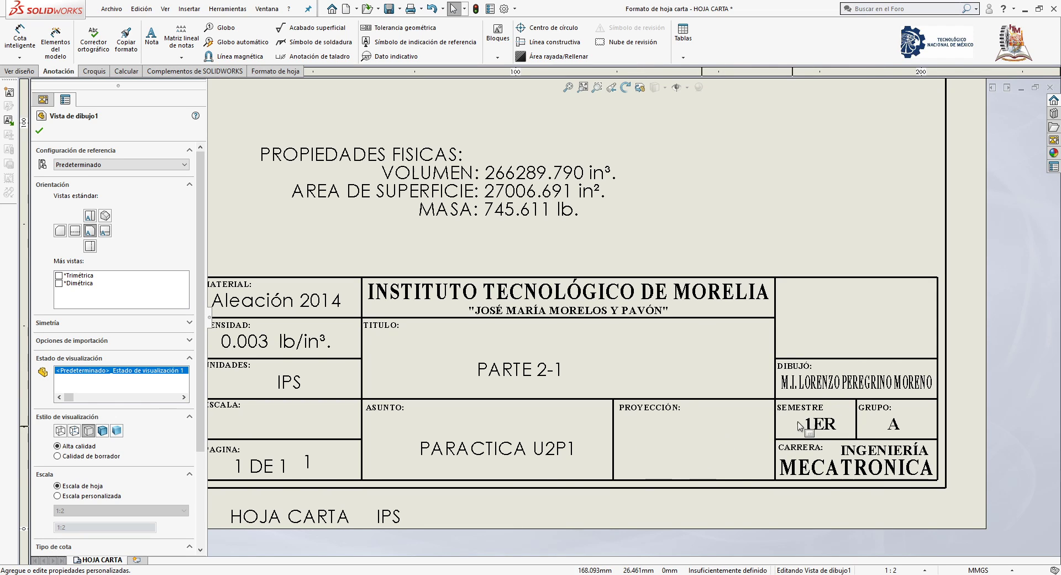
scroll(684, 434, up, 1)
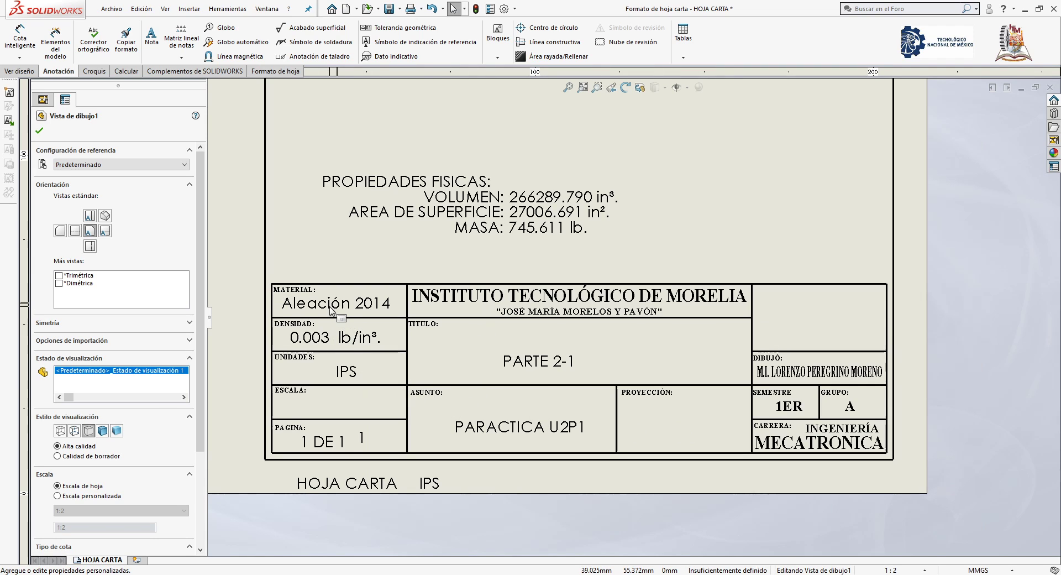
click(38, 130)
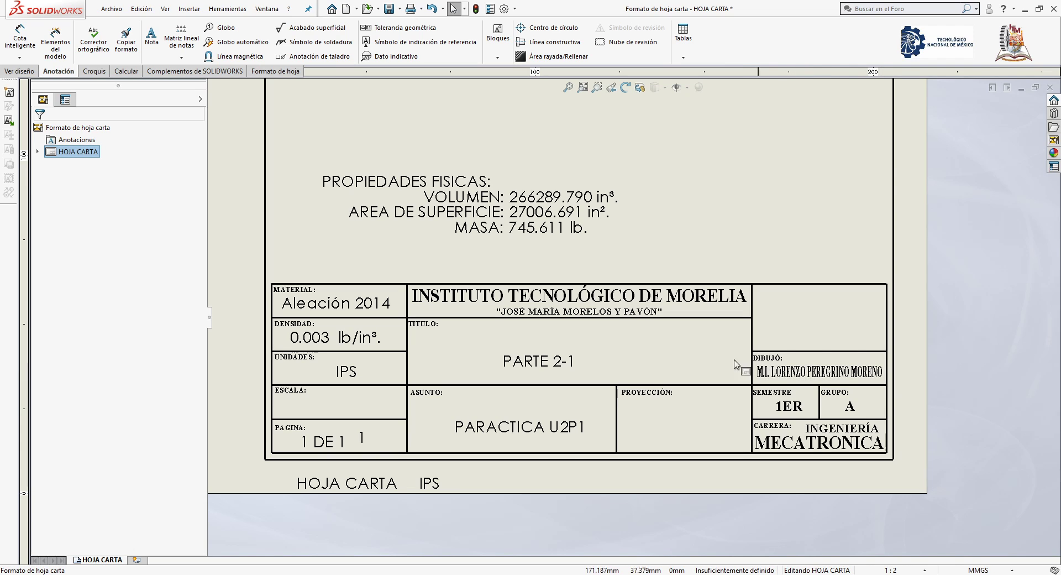
right_click(53, 157)
click(80, 180)
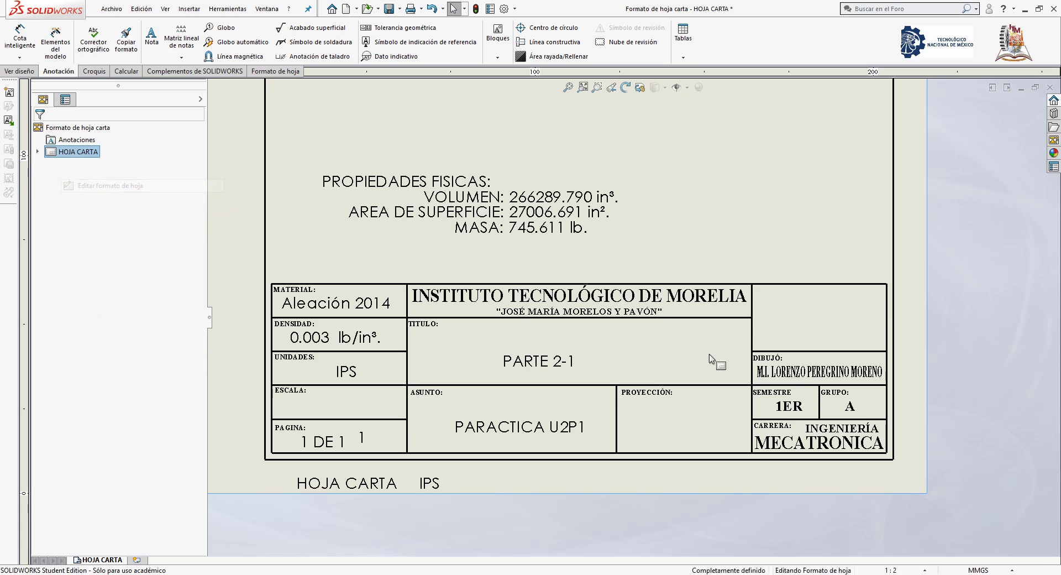
Delete the existing name note in the DIBUJÓ cell and place an empty note there without a leader.
click(855, 371)
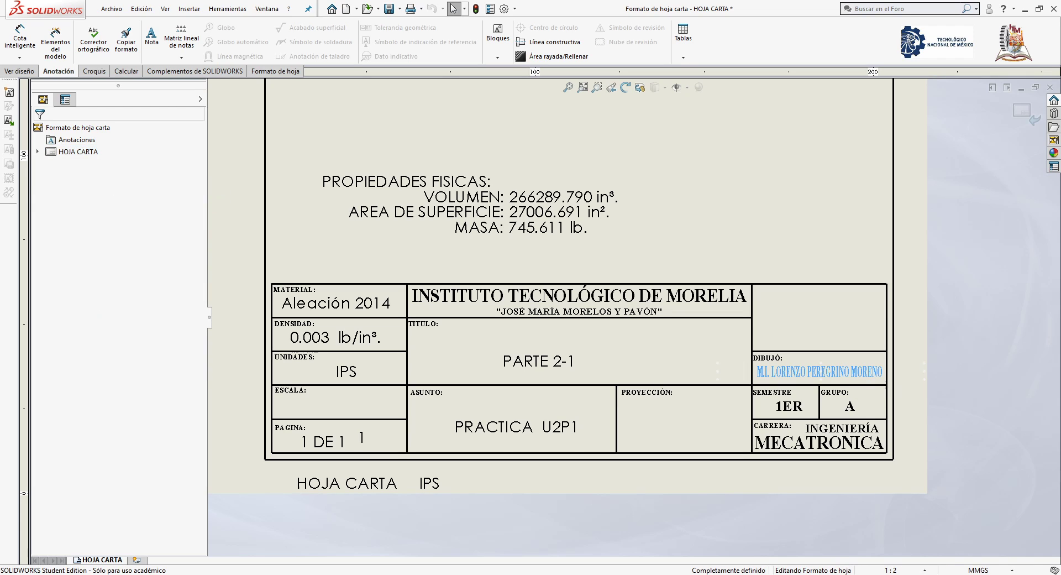
double_click(849, 372)
key(Delete)
click(152, 34)
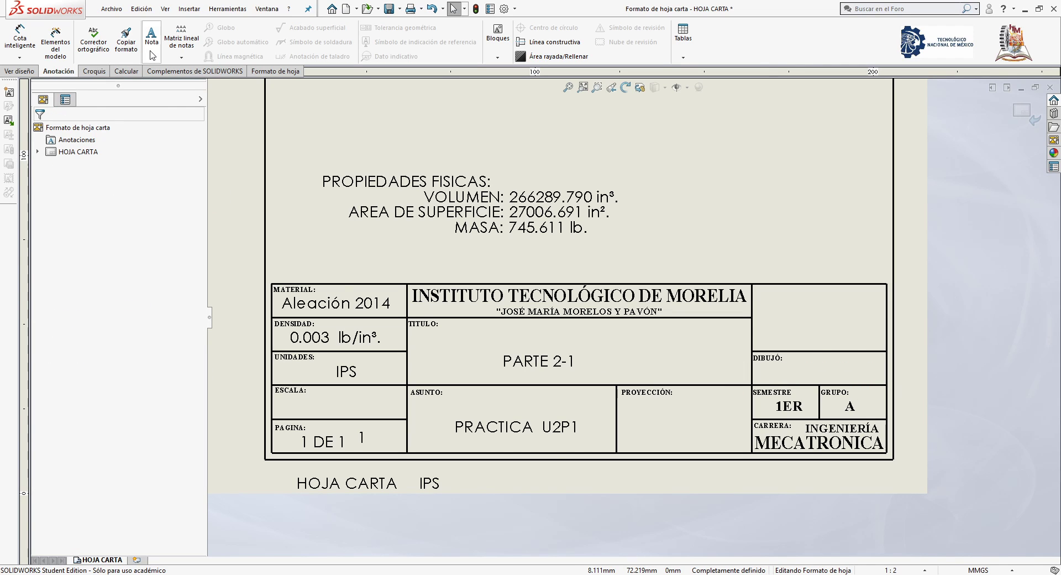
scroll(805, 355, down, 3)
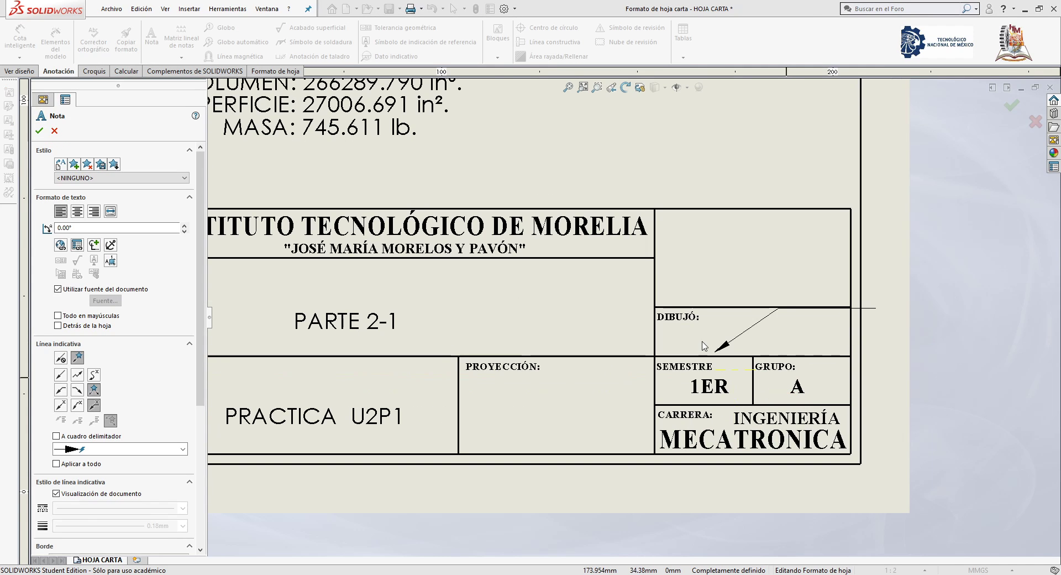
click(711, 342)
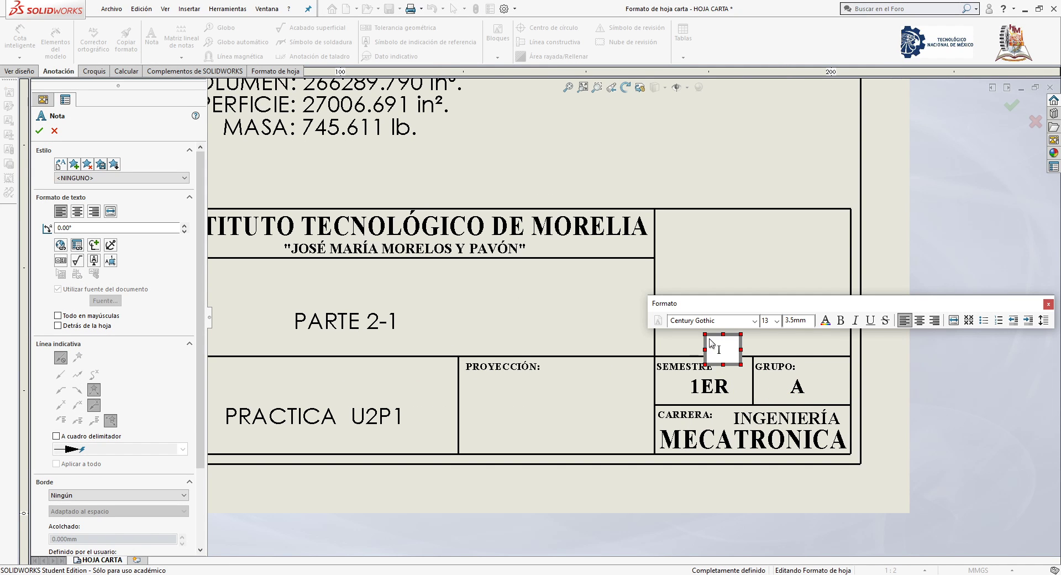
Link the DIBUJÓ note to the model's SW-Autor(Author) property and finish placing notes.
click(77, 245)
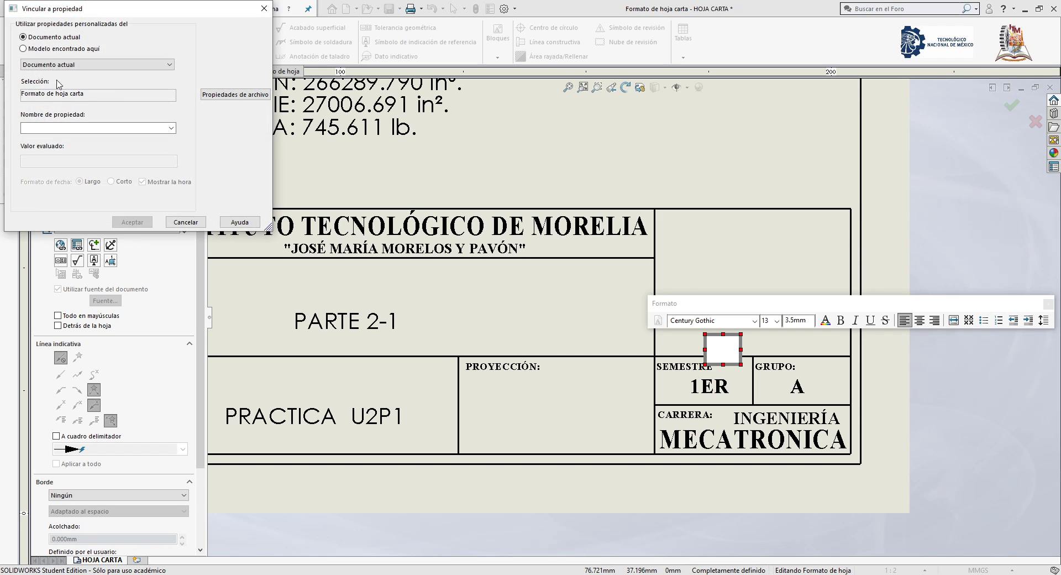
click(23, 49)
click(171, 128)
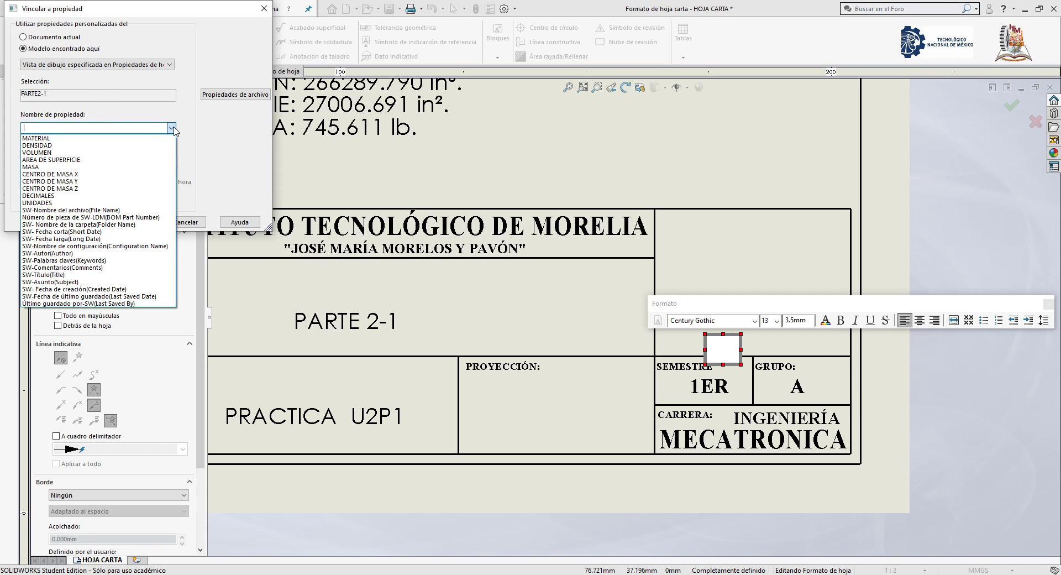
click(118, 92)
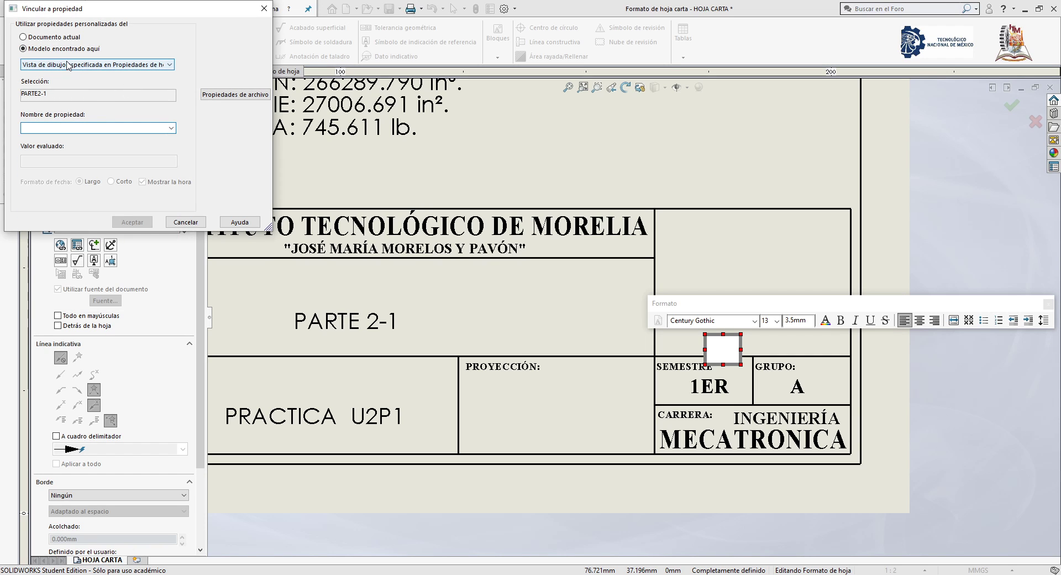
click(172, 128)
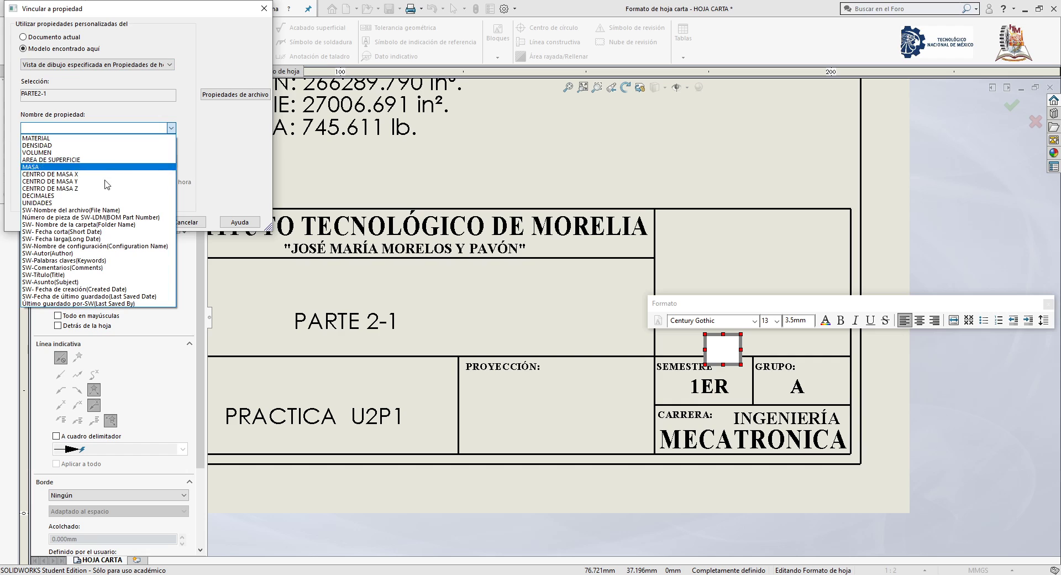
click(55, 253)
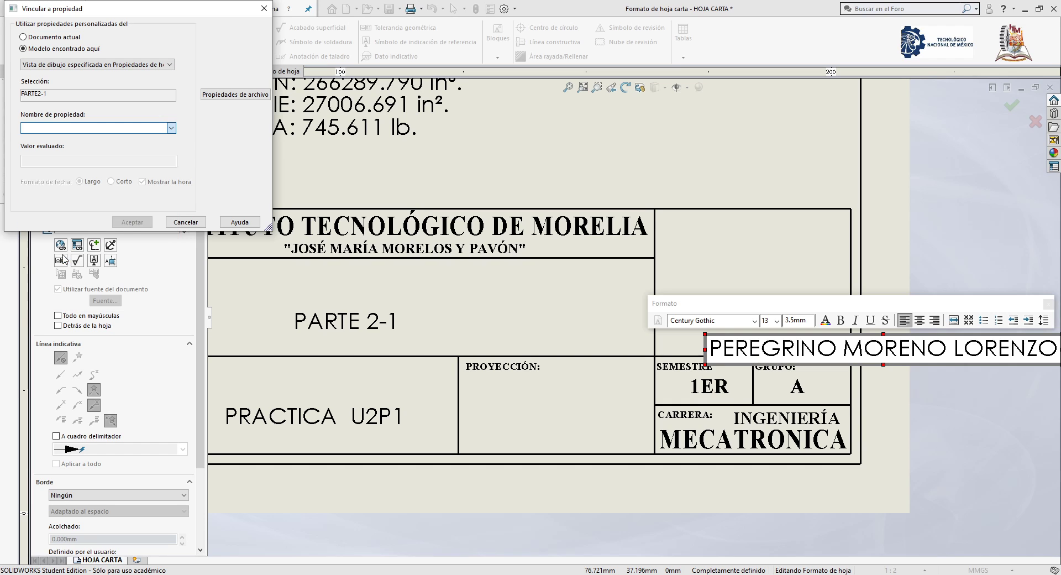
click(132, 221)
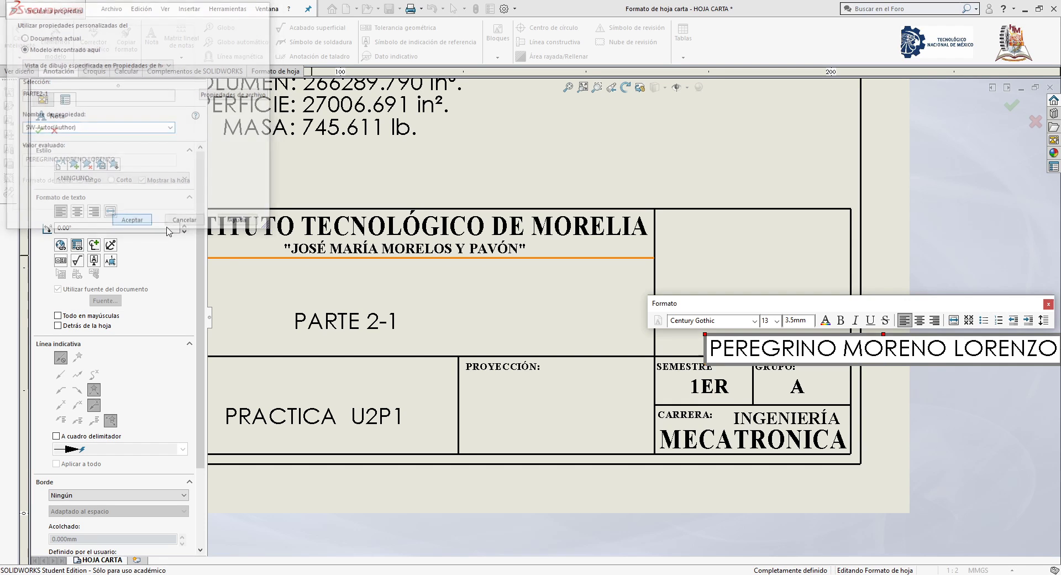
click(509, 325)
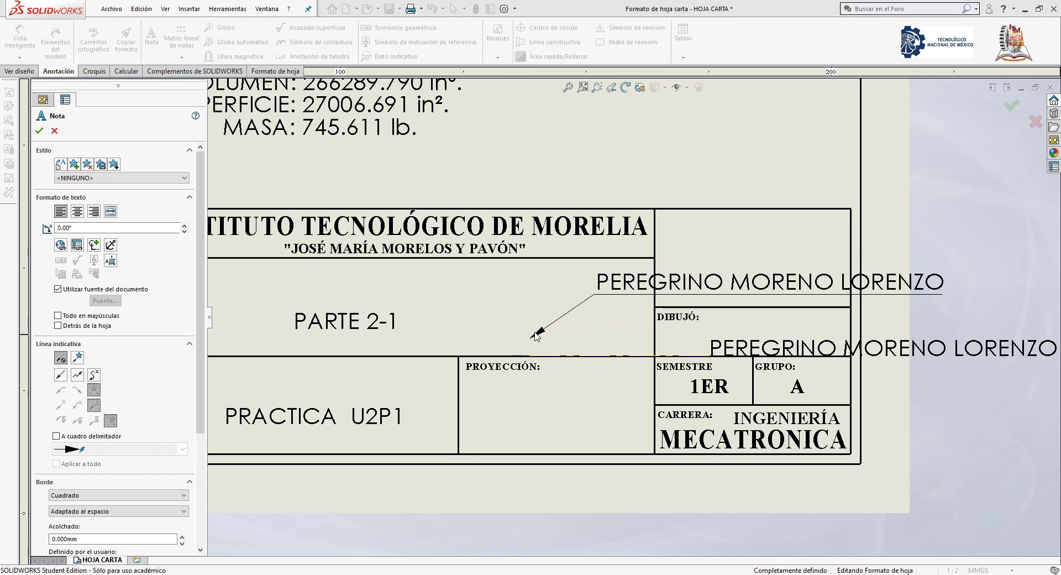
key(Escape)
Move the author note up into the DIBUJÓ cell so its text starts at the cell's left edge.
scroll(638, 331, up, 3)
scroll(734, 349, down, 3)
scroll(695, 336, down, 2)
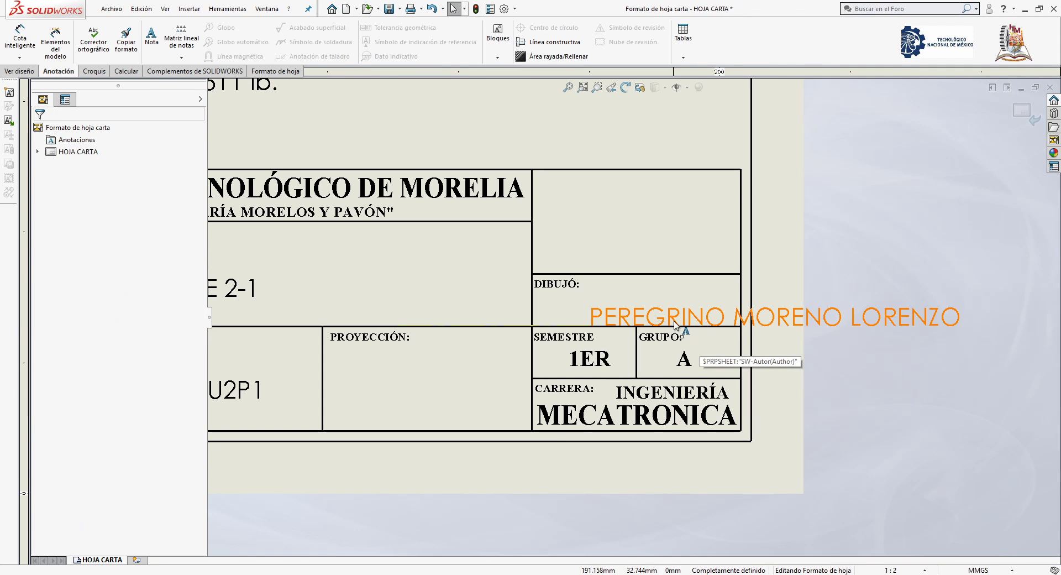
drag(680, 321, 626, 307)
drag(631, 310, 621, 312)
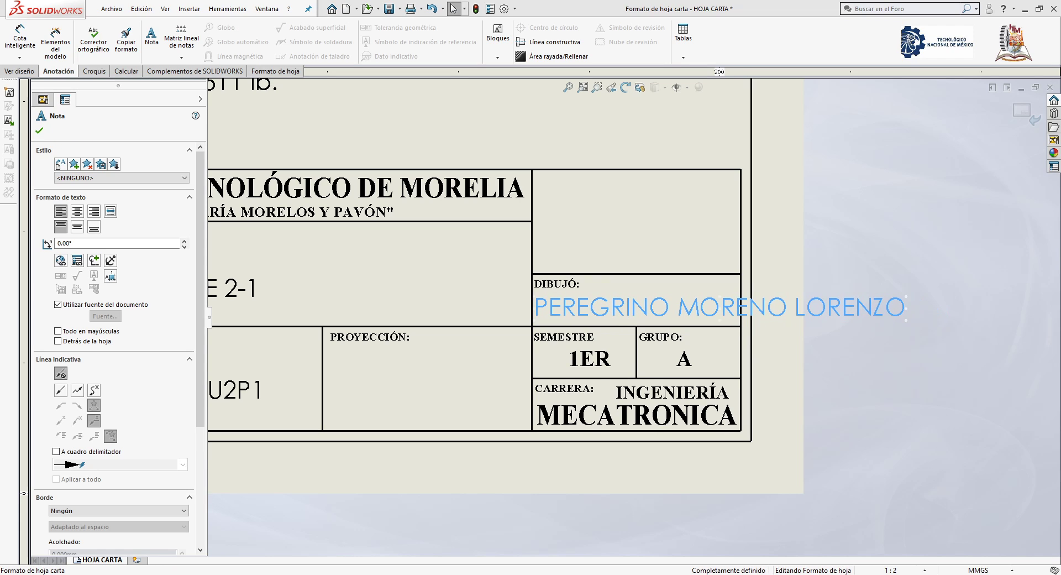
Apply fit text to the author note and narrow it to the width of the DIBUJÓ cell.
double_click(610, 307)
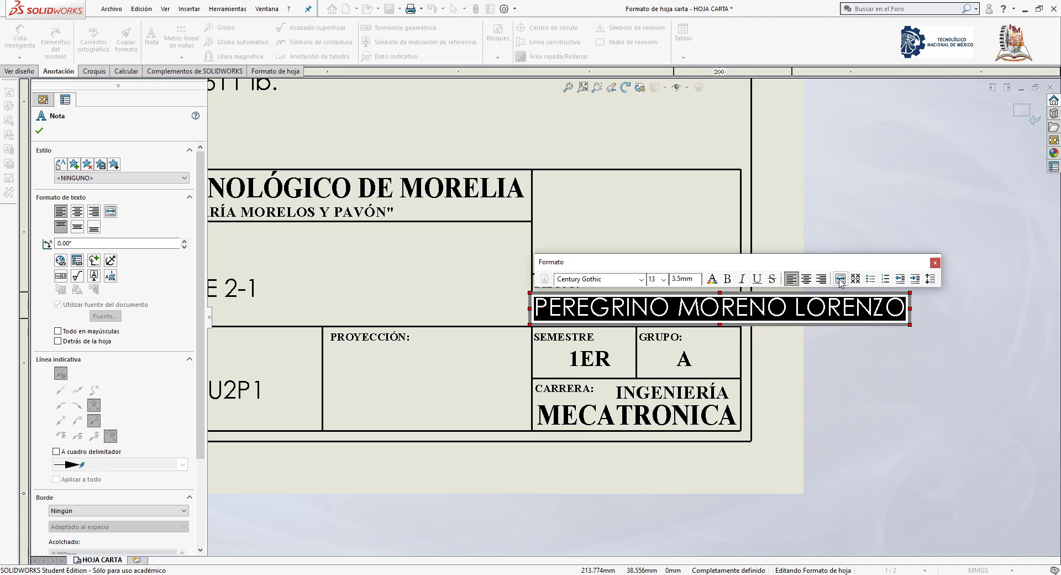
click(840, 278)
click(823, 307)
drag(823, 307, 733, 308)
click(838, 360)
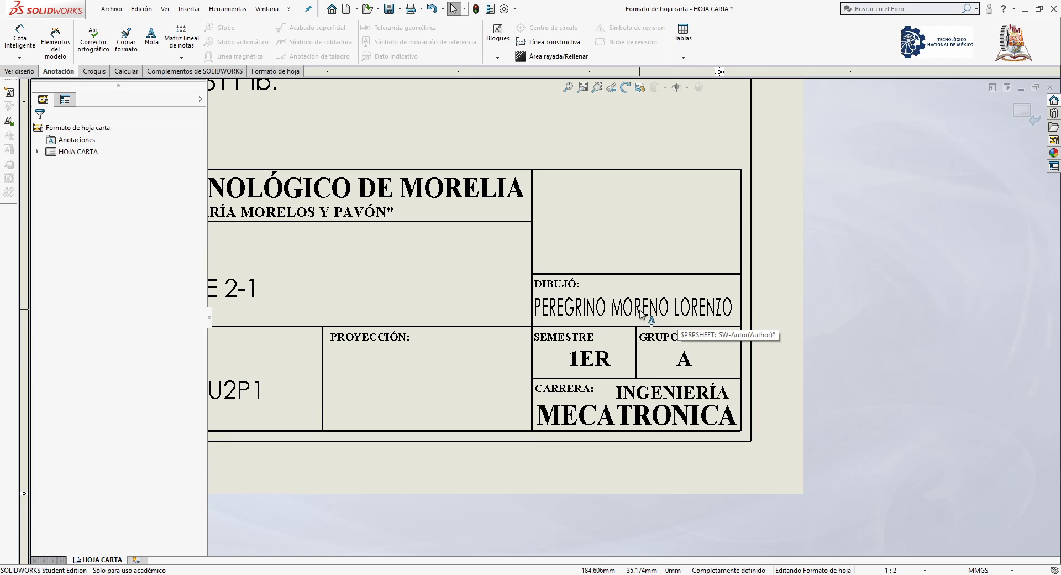
scroll(724, 328, up, 3)
scroll(253, 260, down, 2)
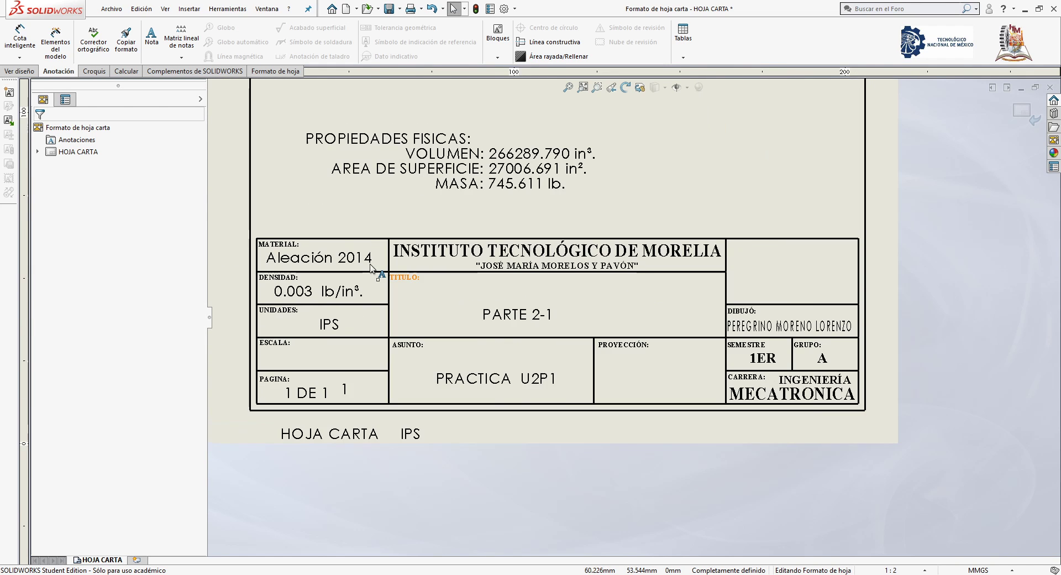